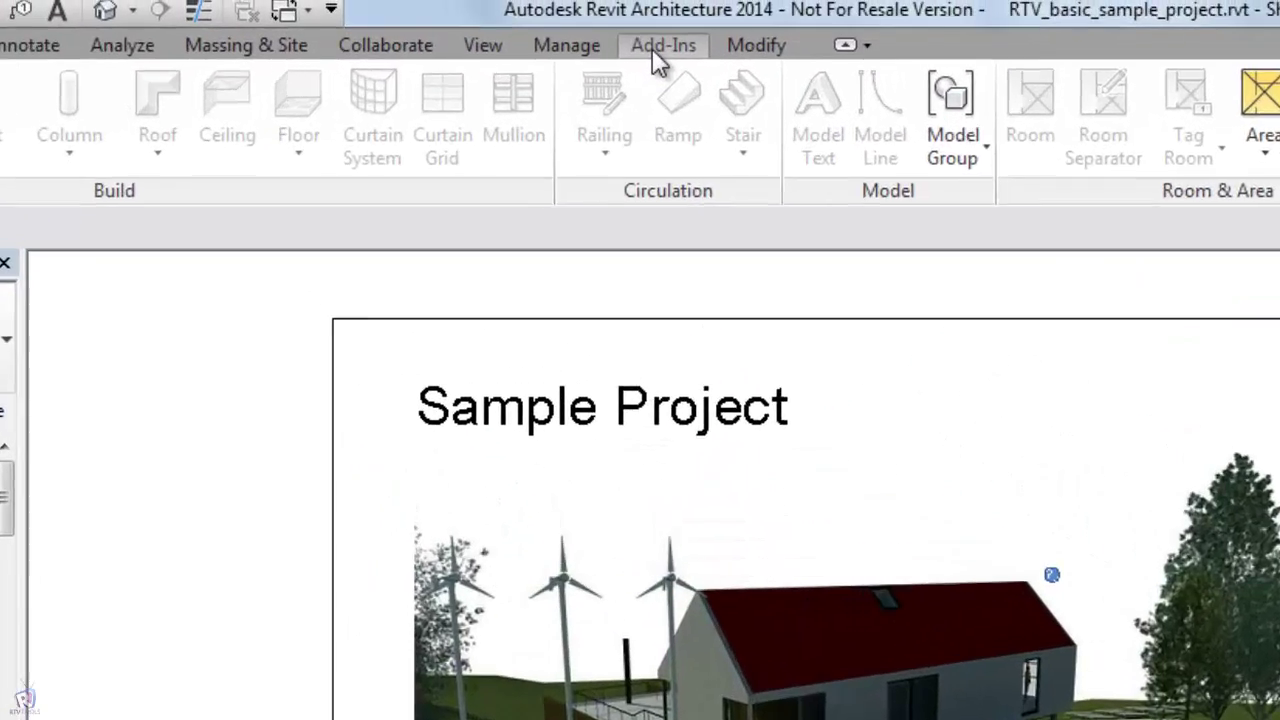
Start RTV Xporter Pro from the Add-Ins tab over the Sample Project title sheet
left_click(457, 3)
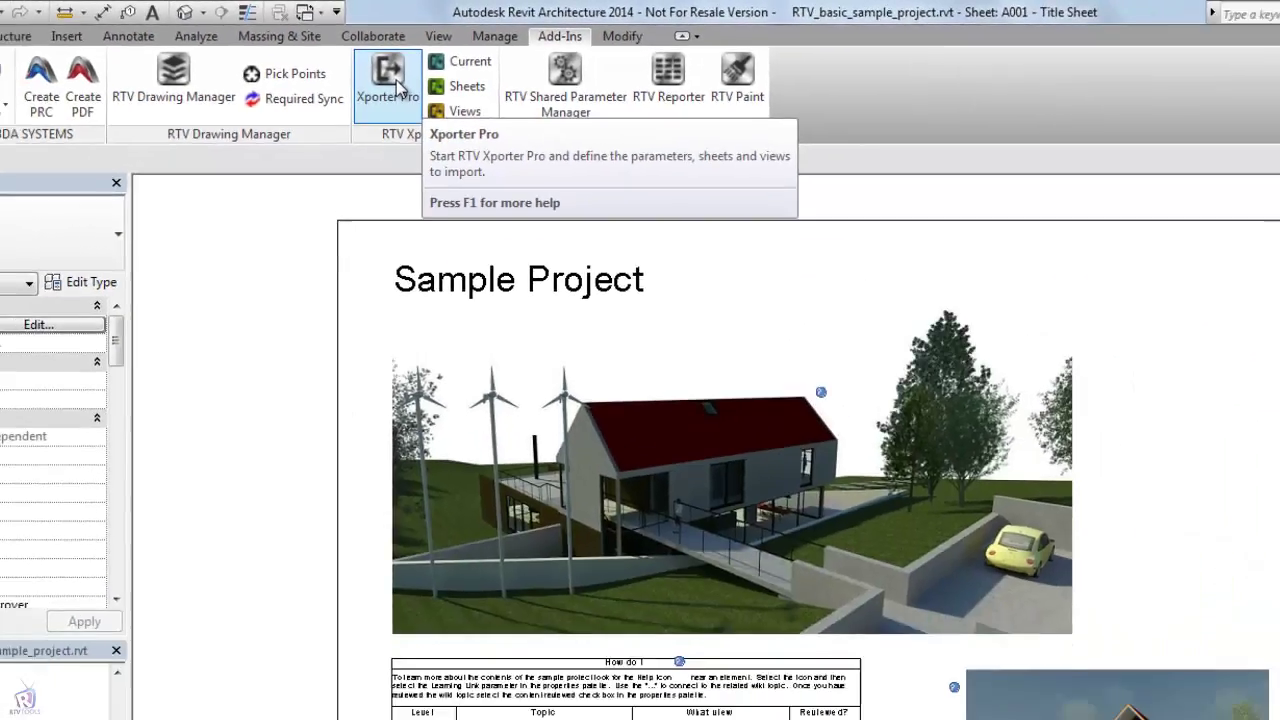
Launch Xporter Pro and close the Getting started window so sheets A001–A105 load
left_click(434, 135)
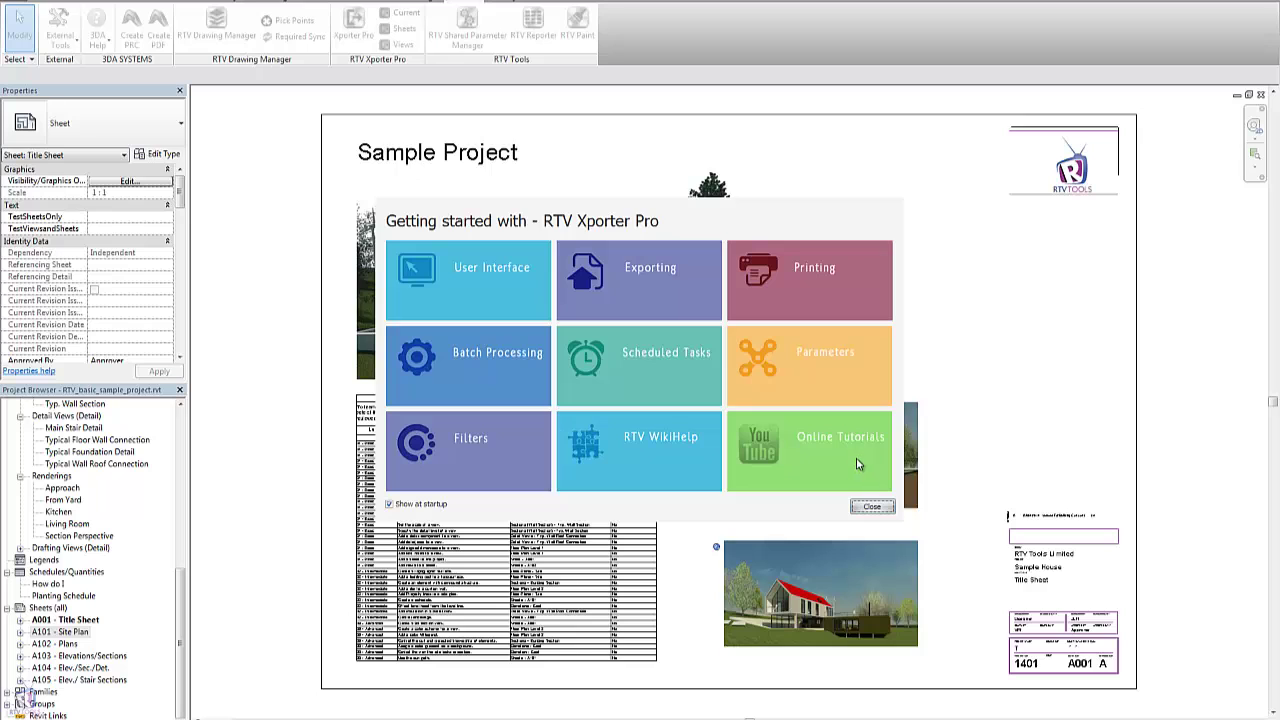
left_click(872, 508)
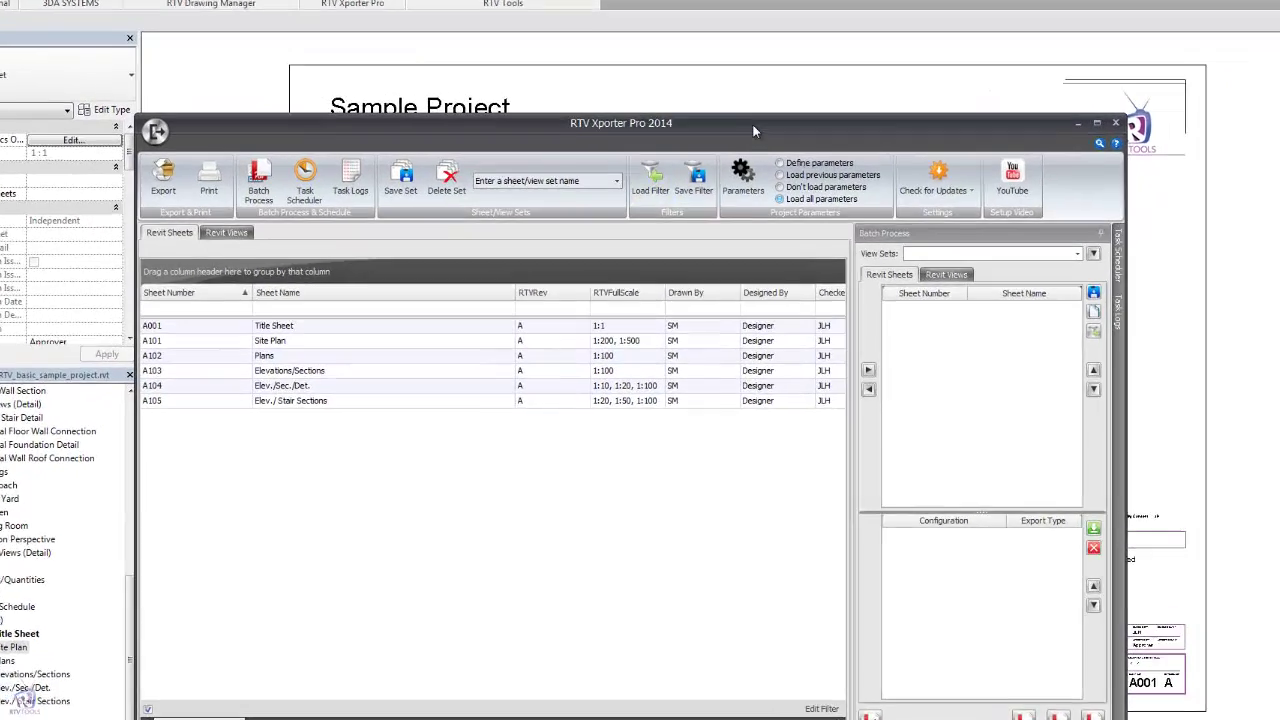
Move the Xporter window higher, then review the Revit Views list and the sheets A001–A105
left_click_drag(755, 131, 777, 80)
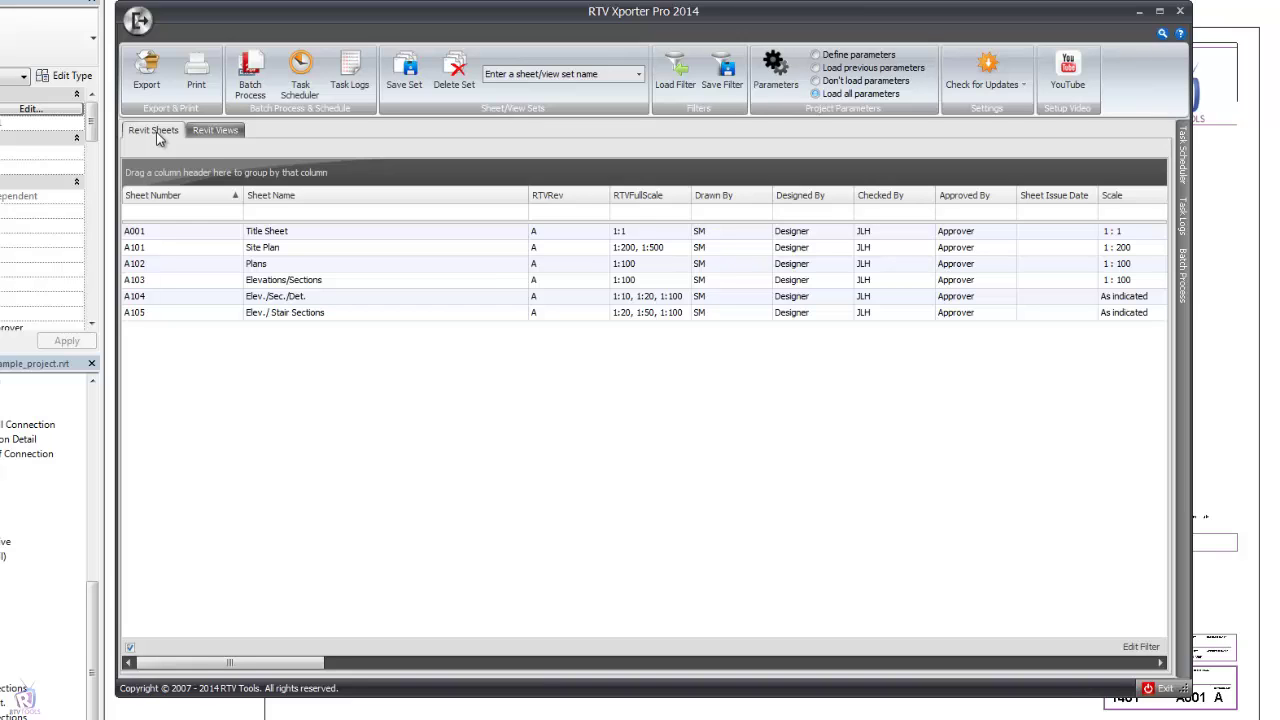
left_click(201, 134)
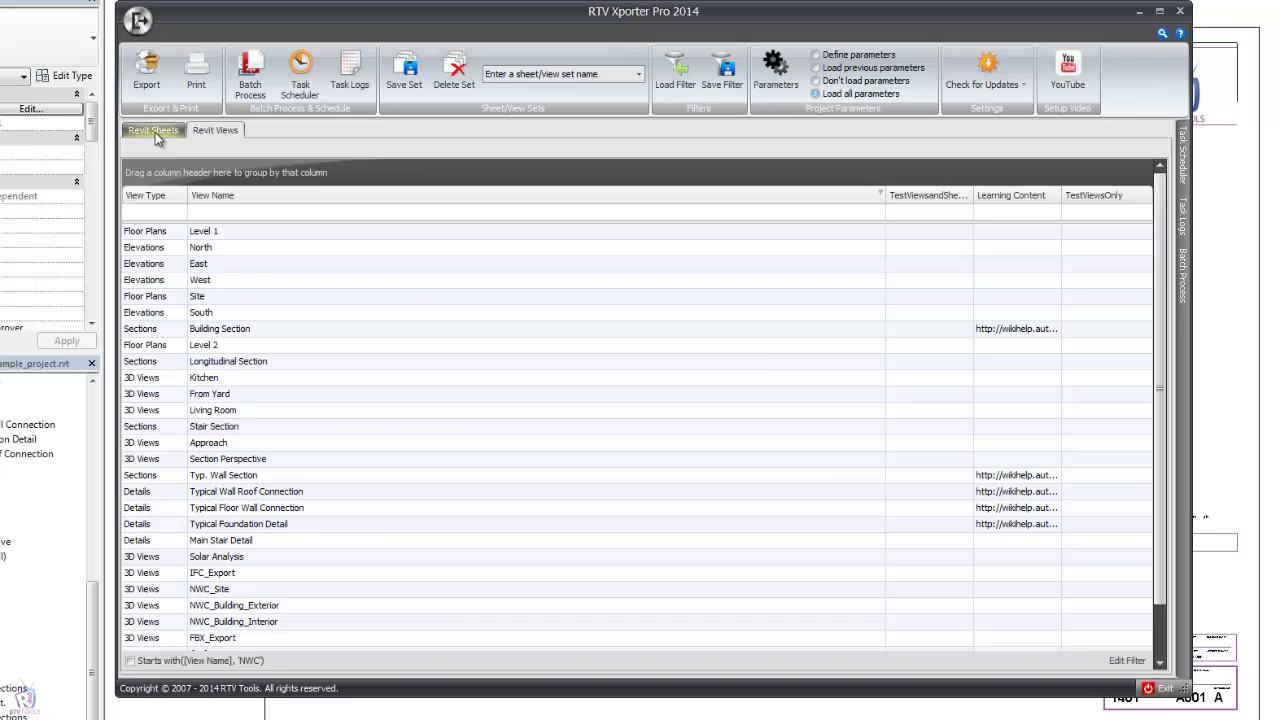
left_click(153, 131)
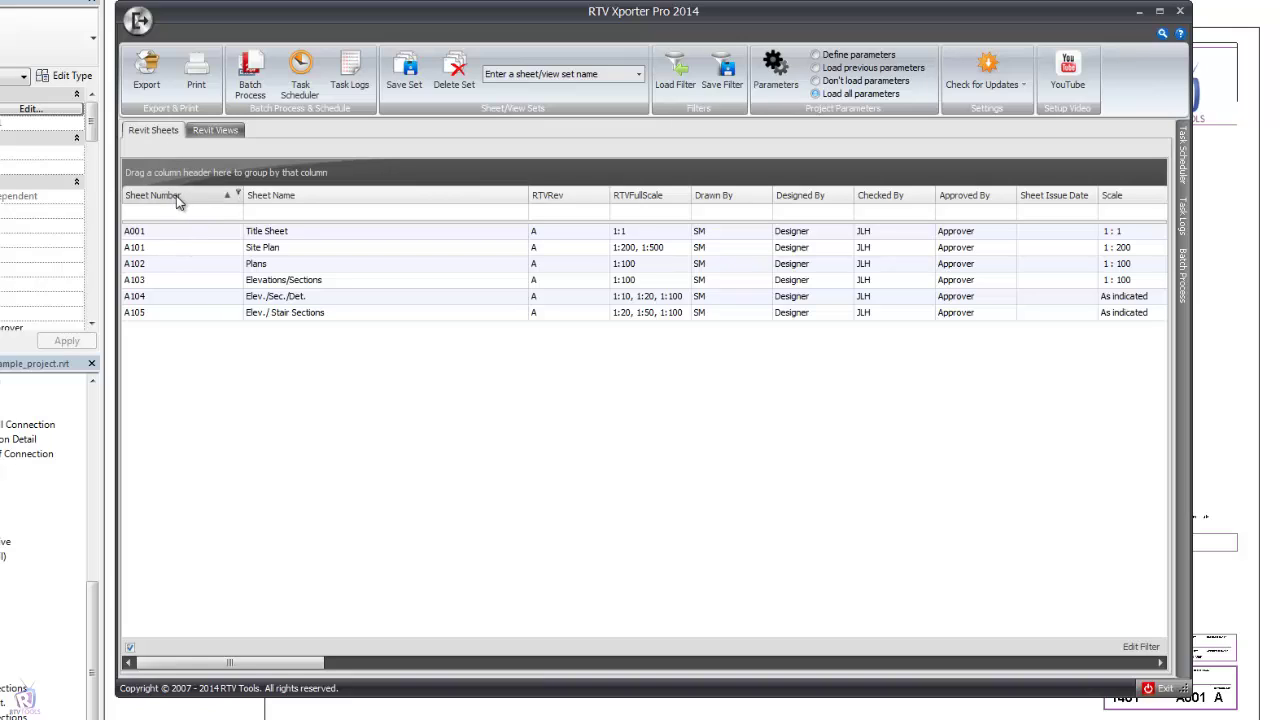
left_click_drag(175, 195, 198, 178)
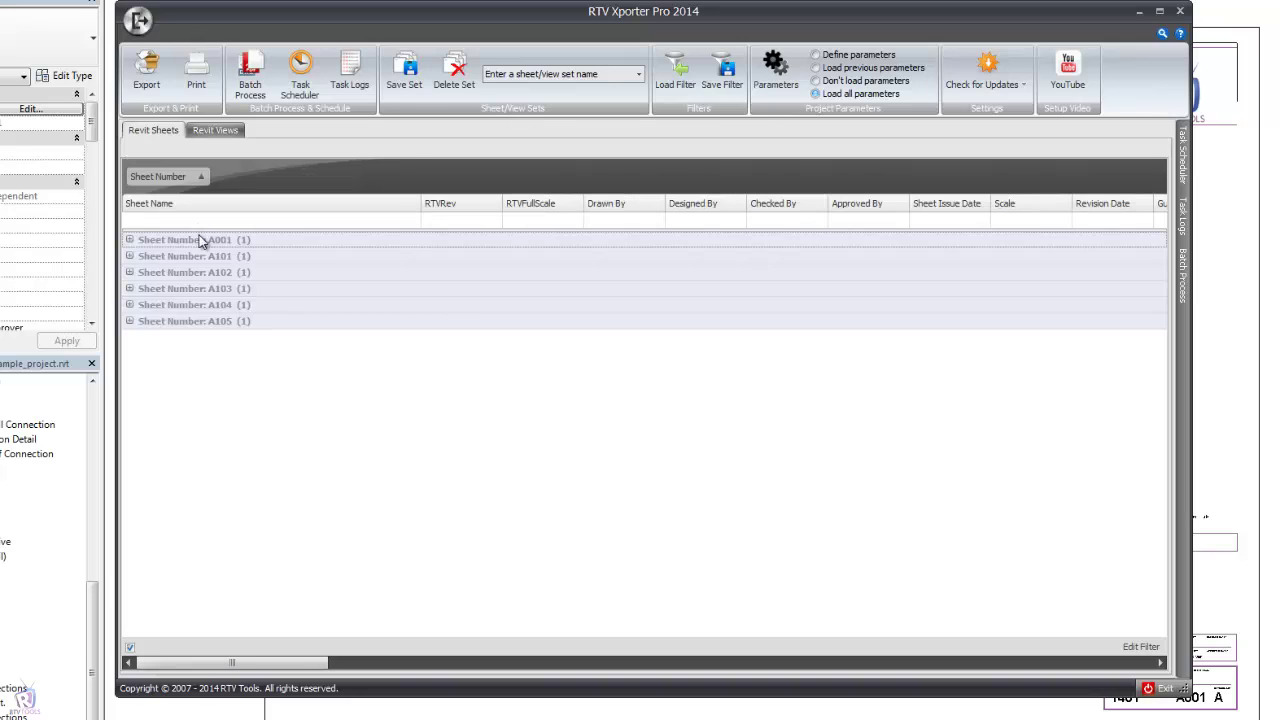
left_click(129, 256)
left_click(129, 256)
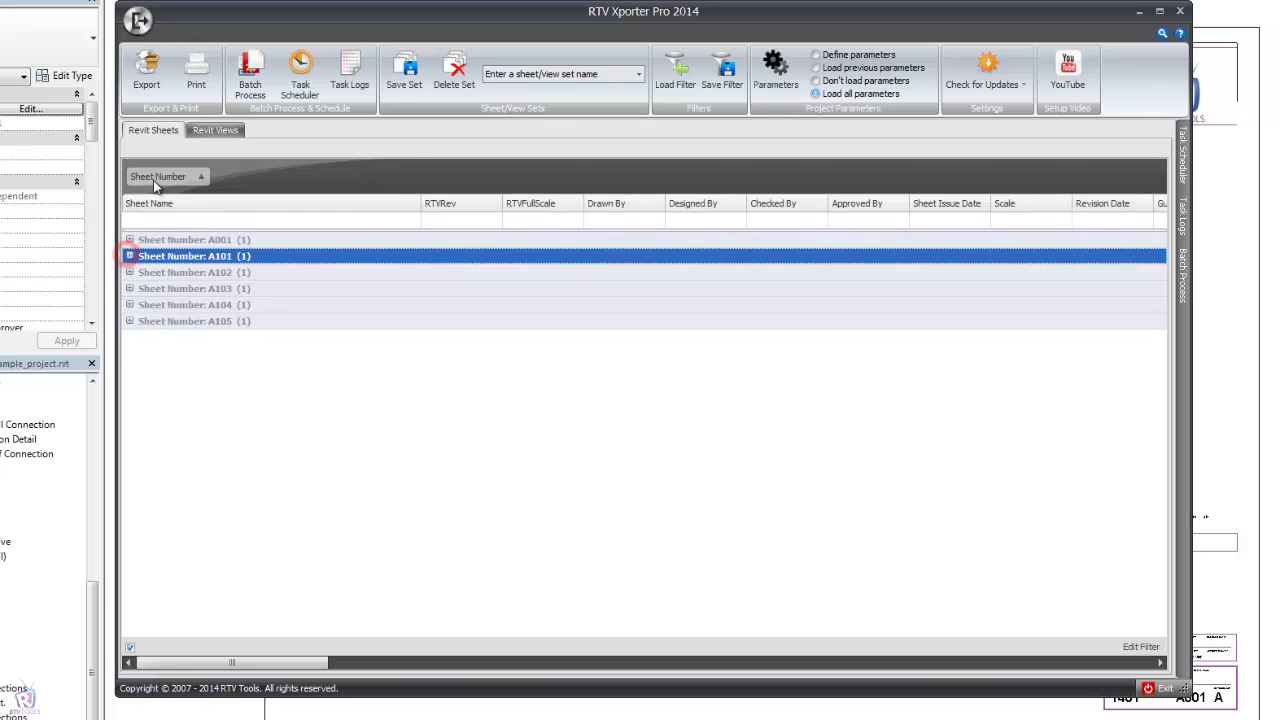
left_click_drag(158, 177, 162, 210)
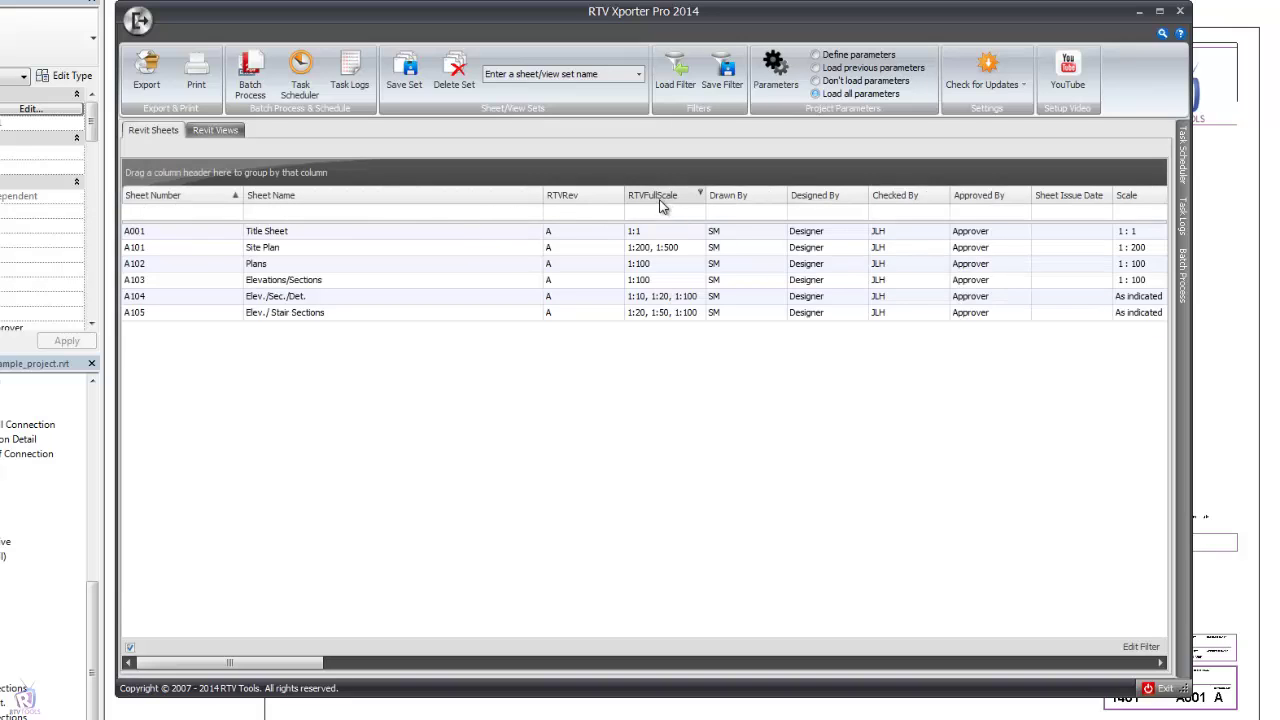
left_click_drag(665, 203, 645, 172)
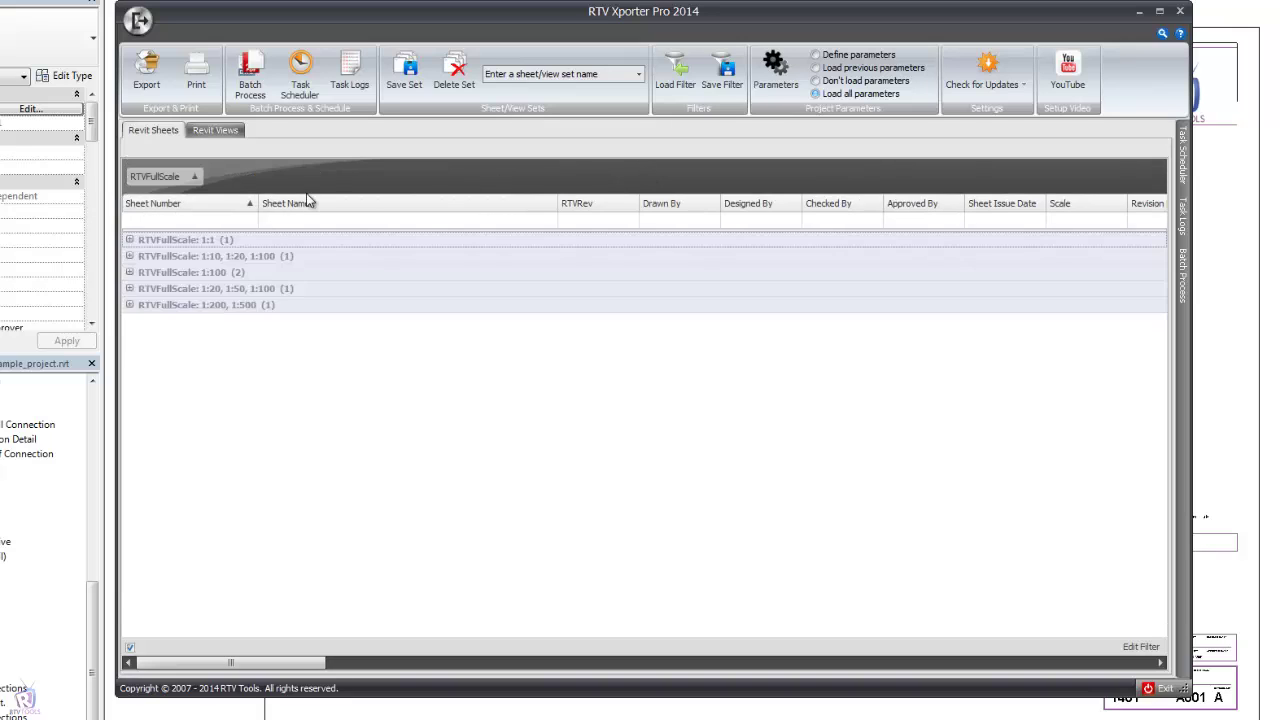
left_click_drag(605, 216, 351, 182)
left_click_drag(228, 182, 562, 224)
mouse_move(153, 178)
left_mouse_down()
mouse_move(549, 226)
mouse_move(665, 225)
left_mouse_up()
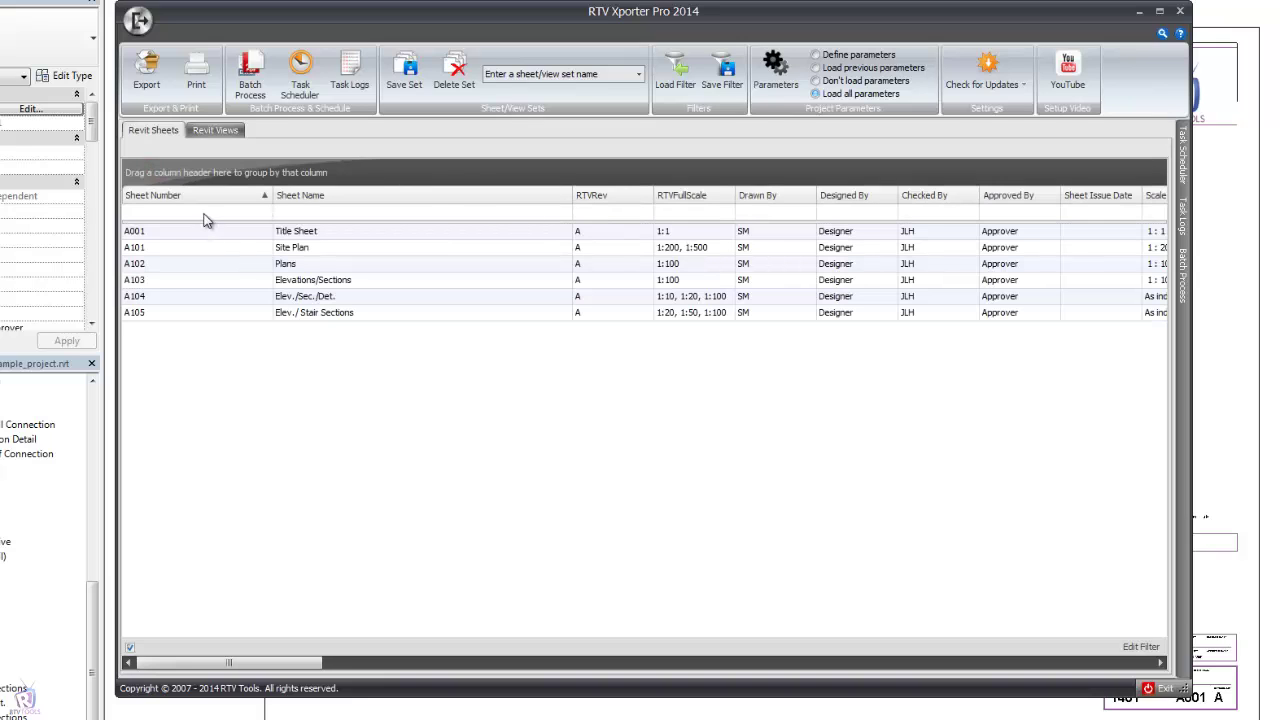
Filter the sheets list by Sheet Name 'Elev.', then clear that filter
left_click(171, 211)
left_click(342, 211)
type("Elev")
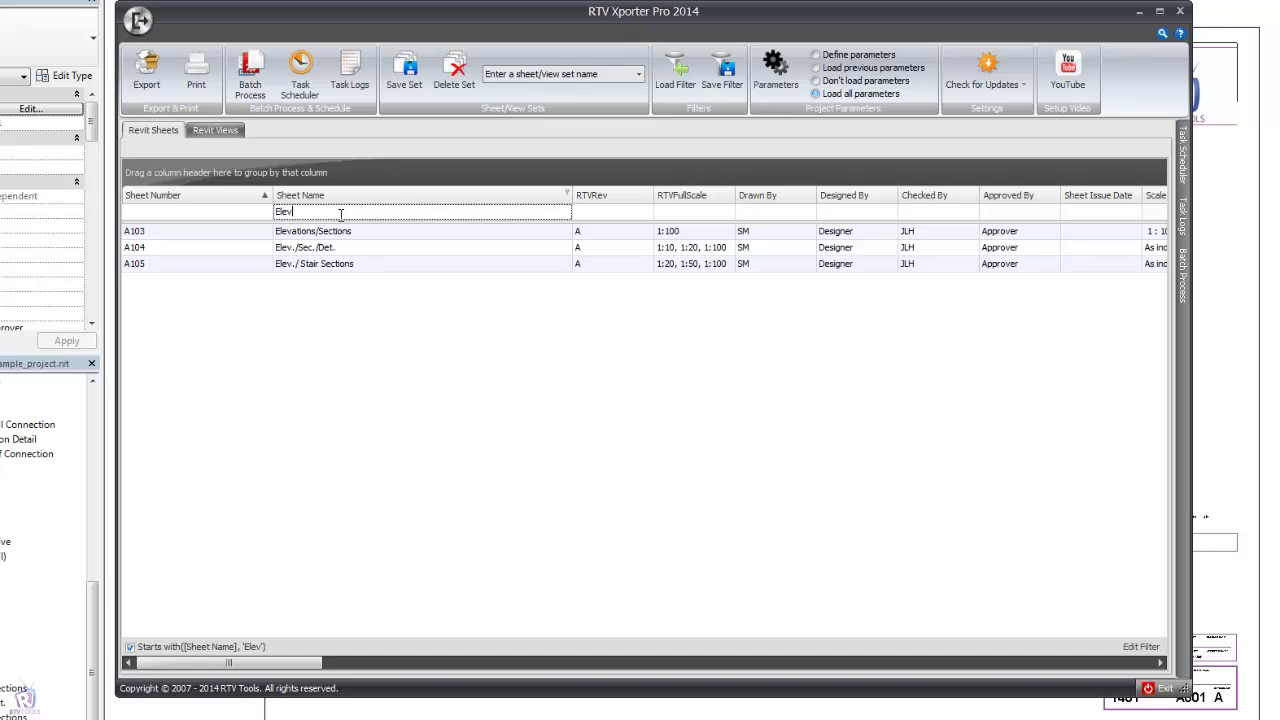
type(".")
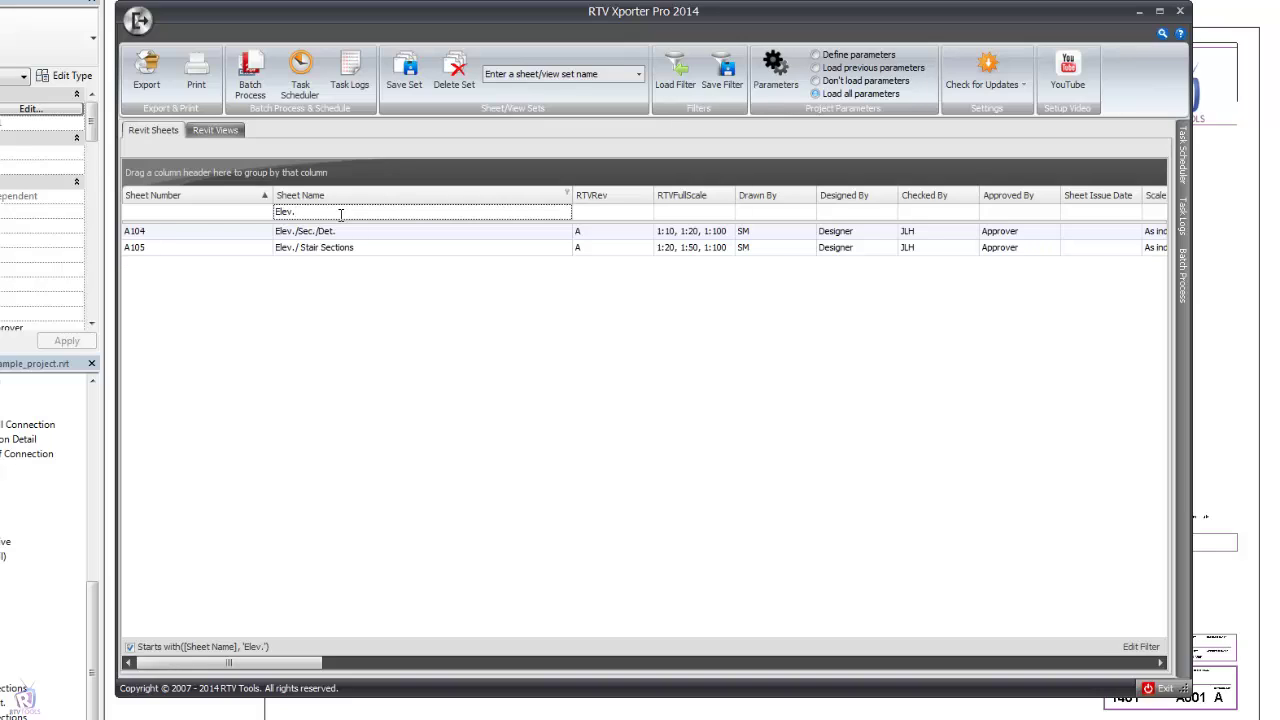
double_click(312, 212)
key("BackSpace")
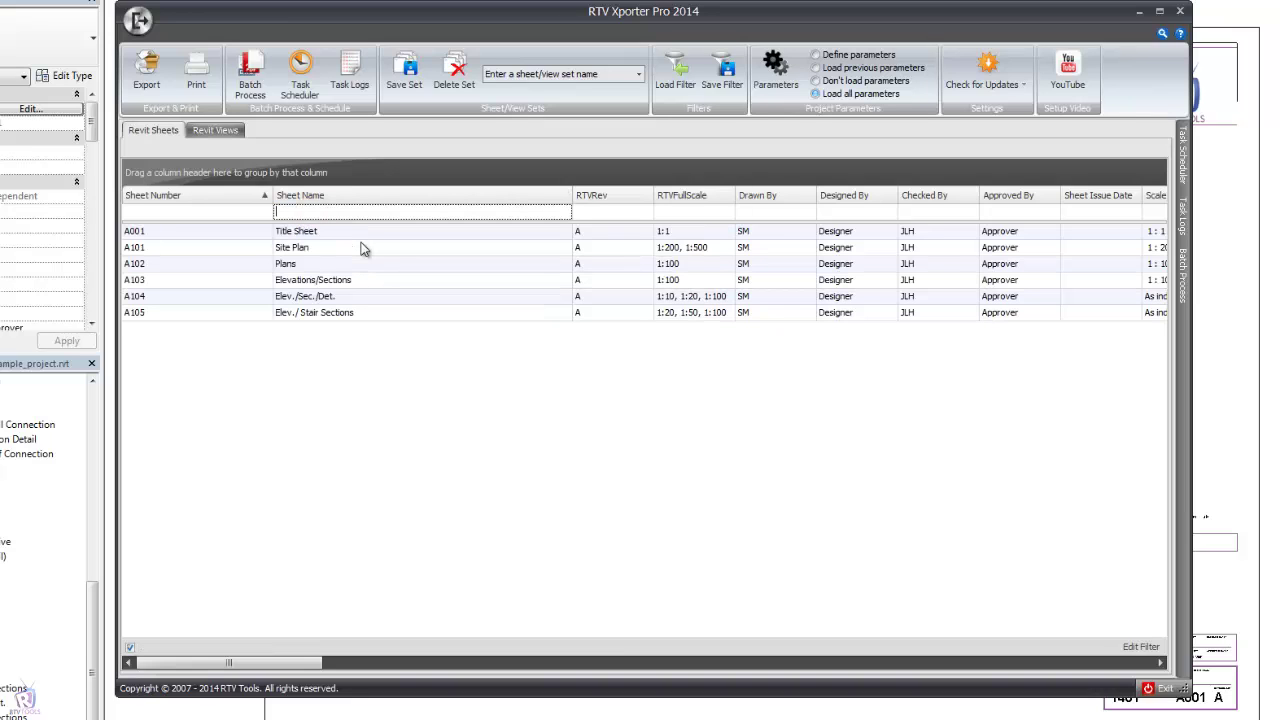
Filter the Revit Views list by View Name 'NWC', then clear that filter
left_click(206, 131)
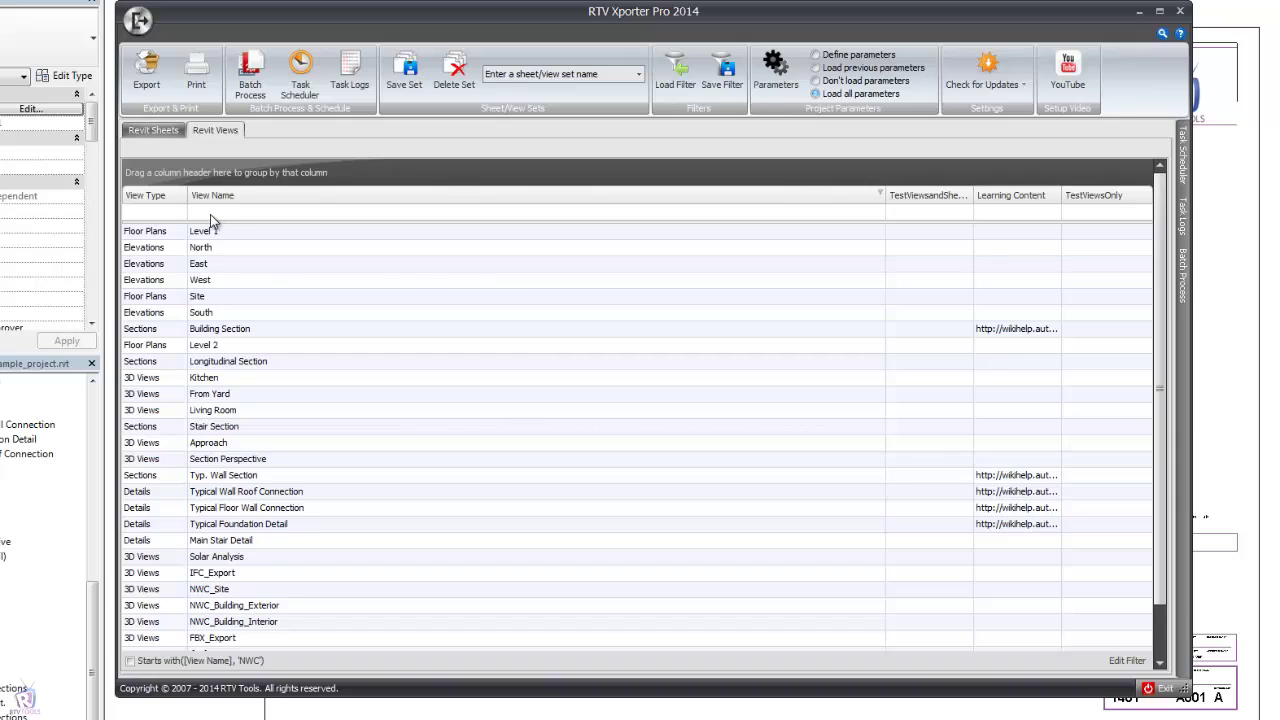
left_click(209, 213)
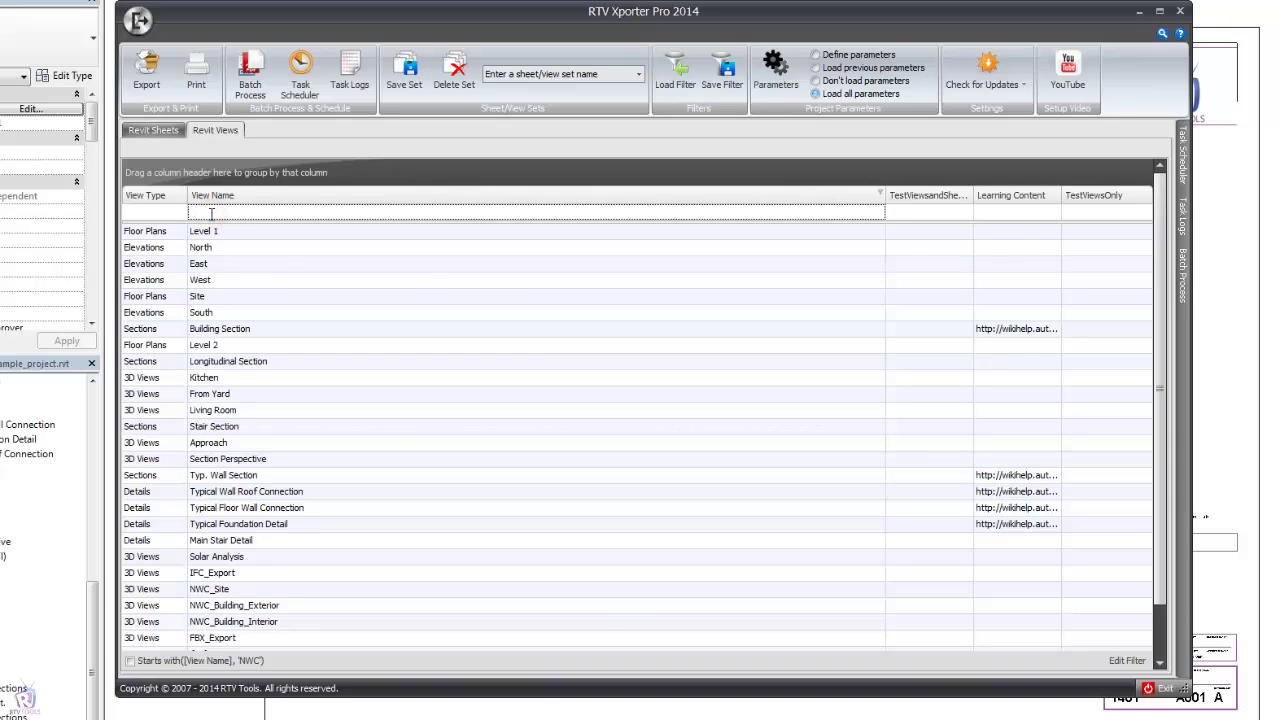
type("NWC")
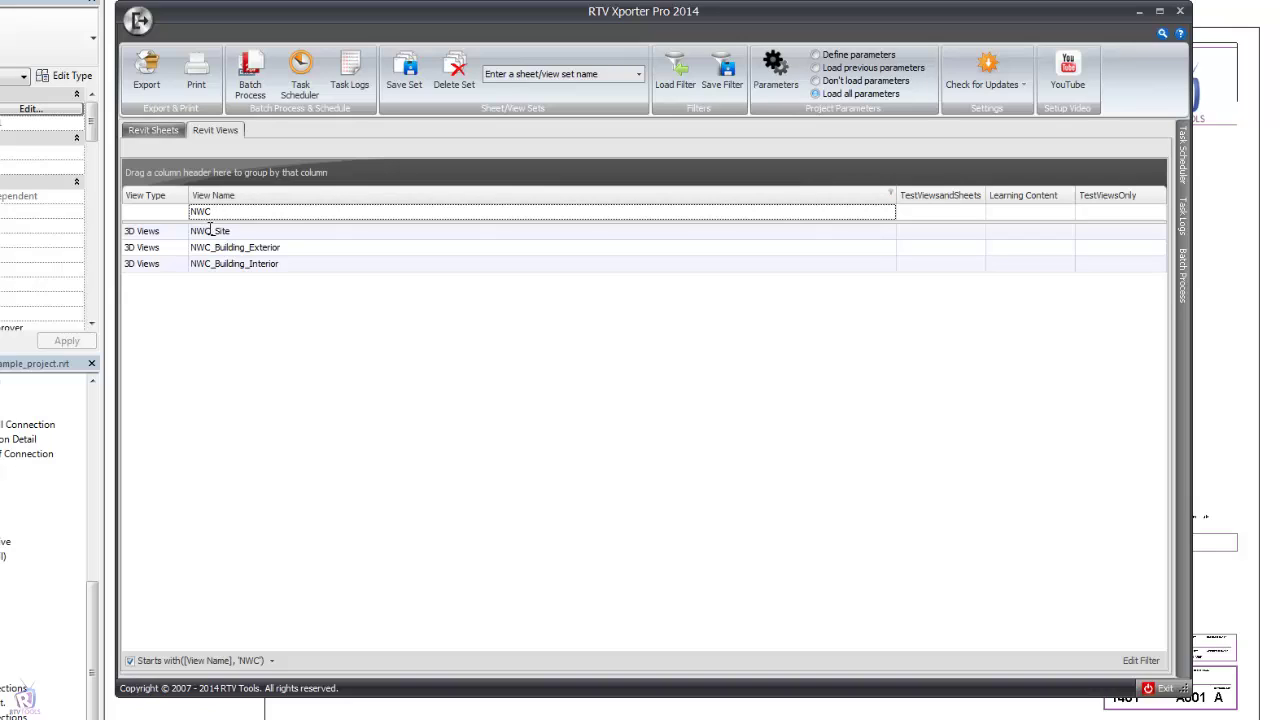
double_click(210, 211)
key("BackSpace")
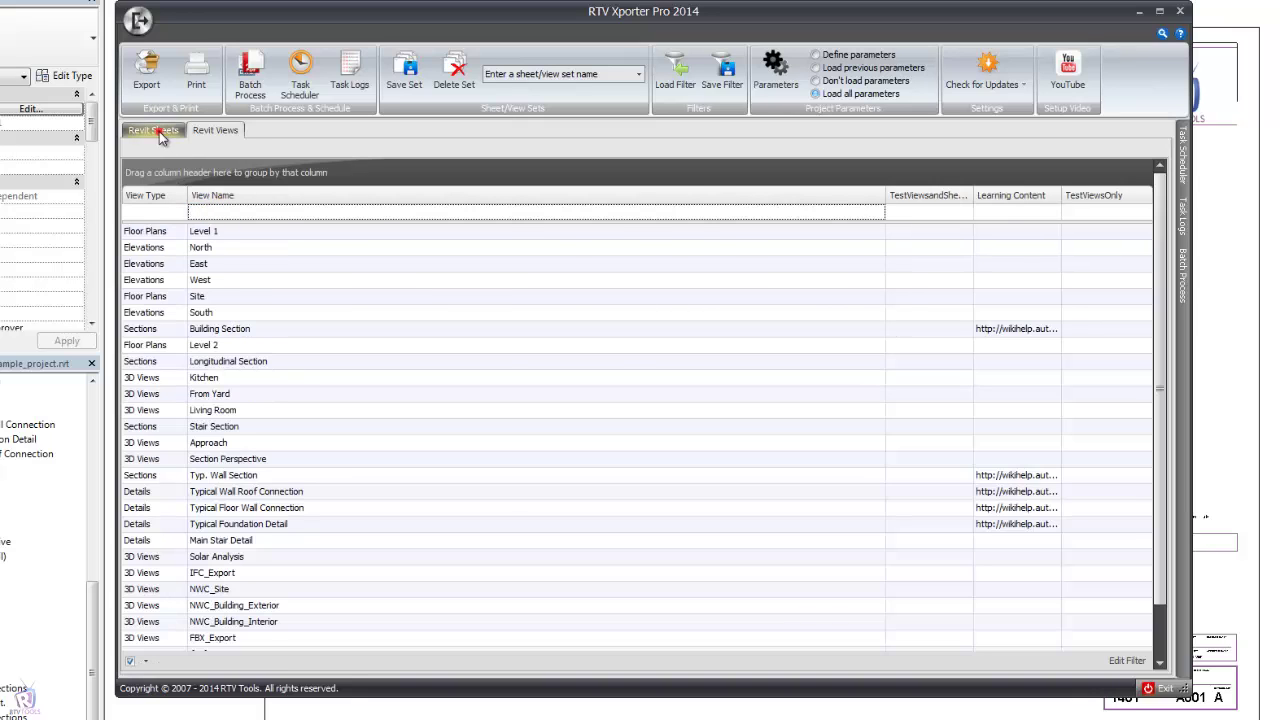
Add a Revit GUID column to the sheets grid via Column Chooser, then remove it again
left_click(153, 130)
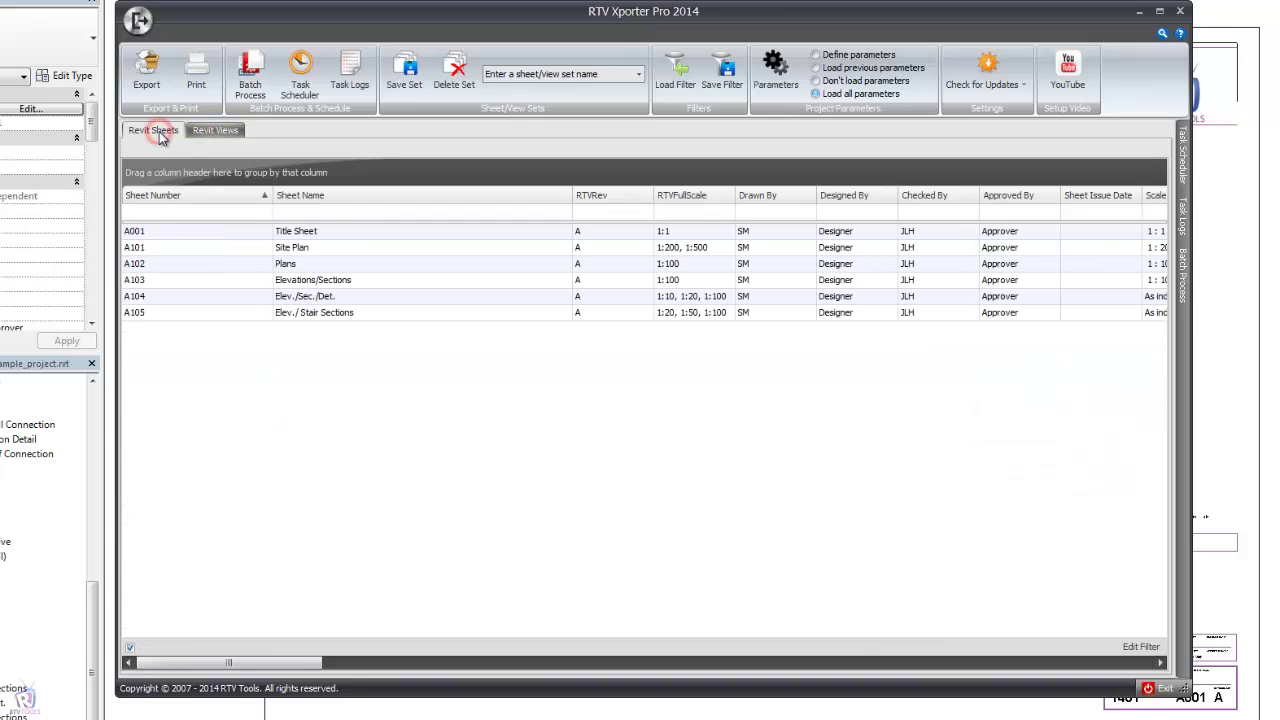
right_click(340, 201)
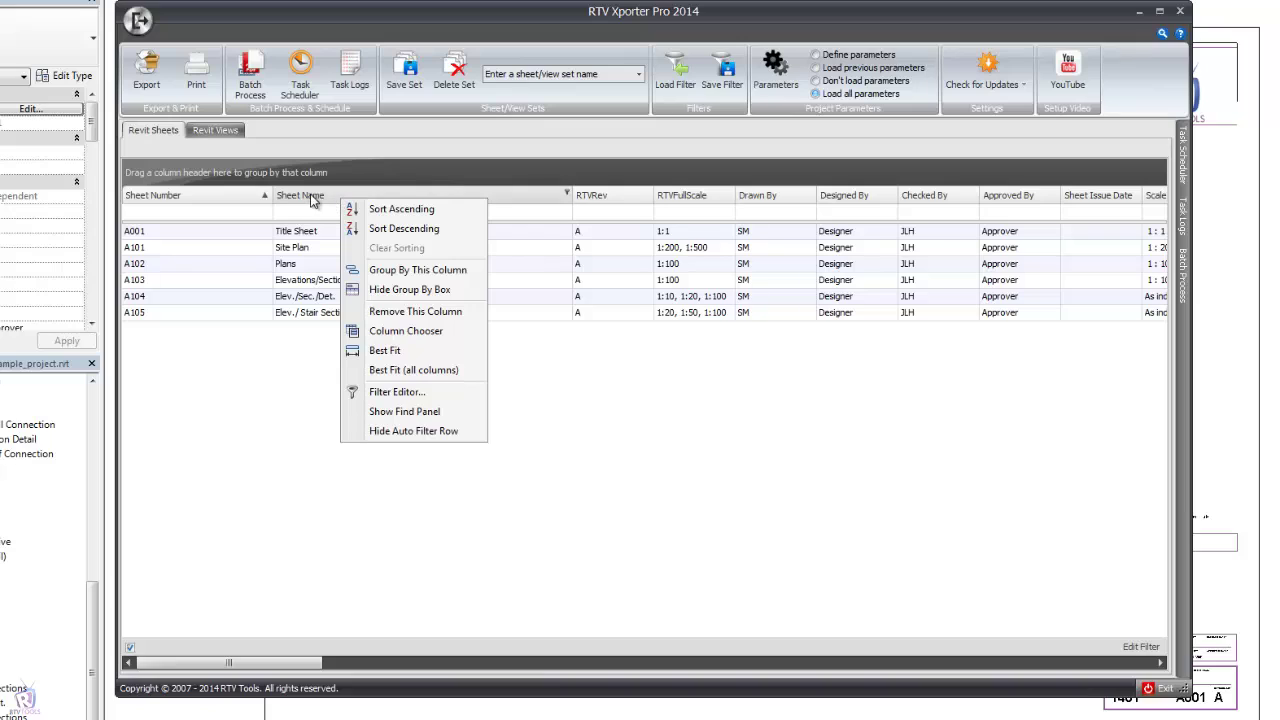
right_click(311, 200)
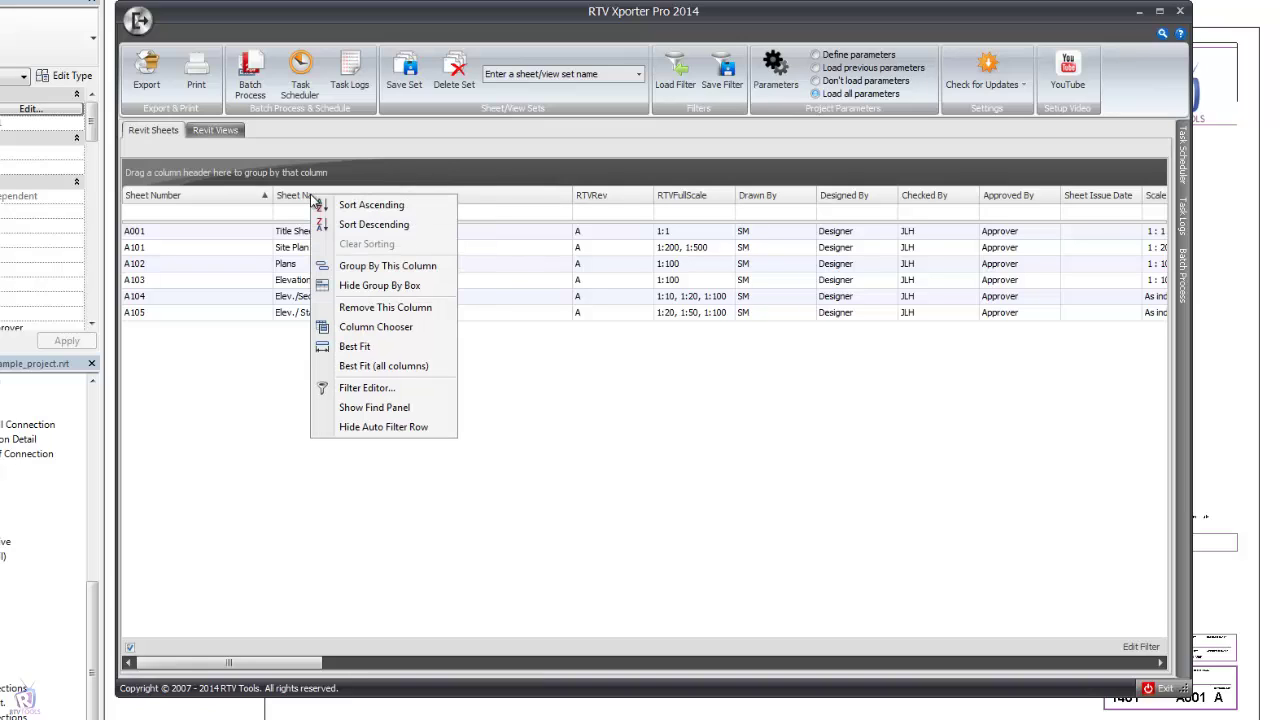
left_click(383, 330)
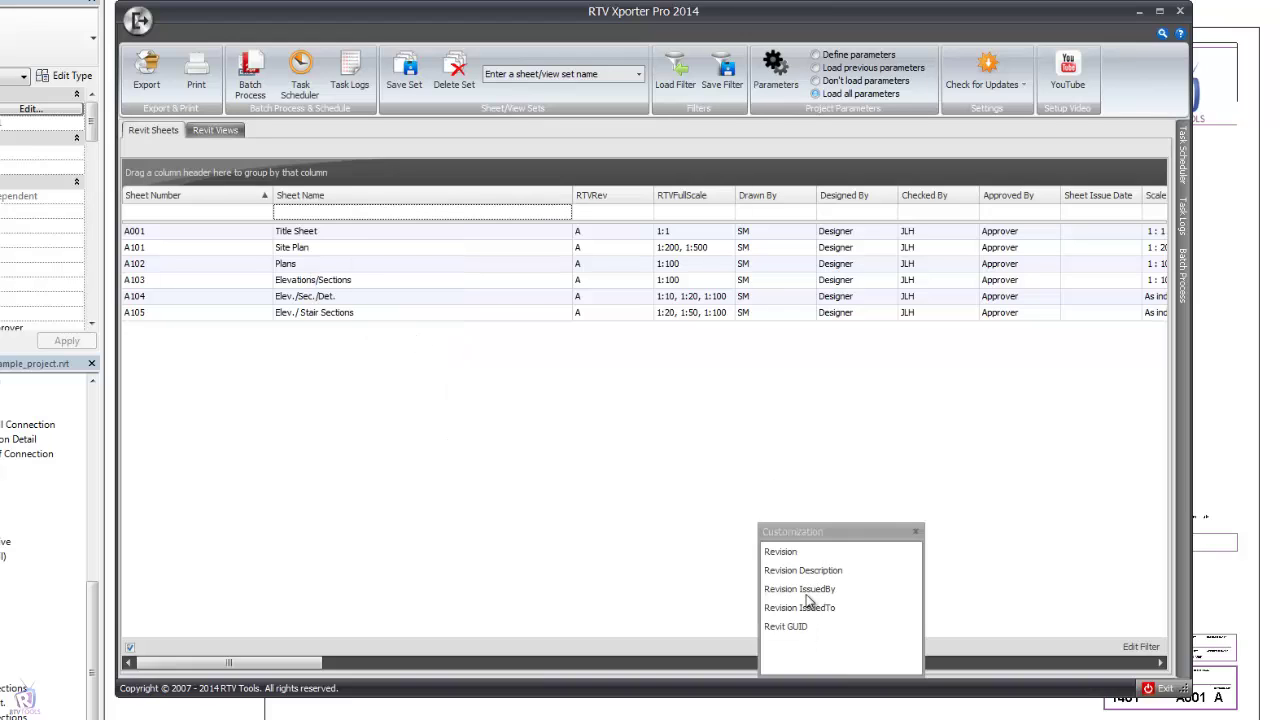
left_click_drag(795, 630, 322, 222)
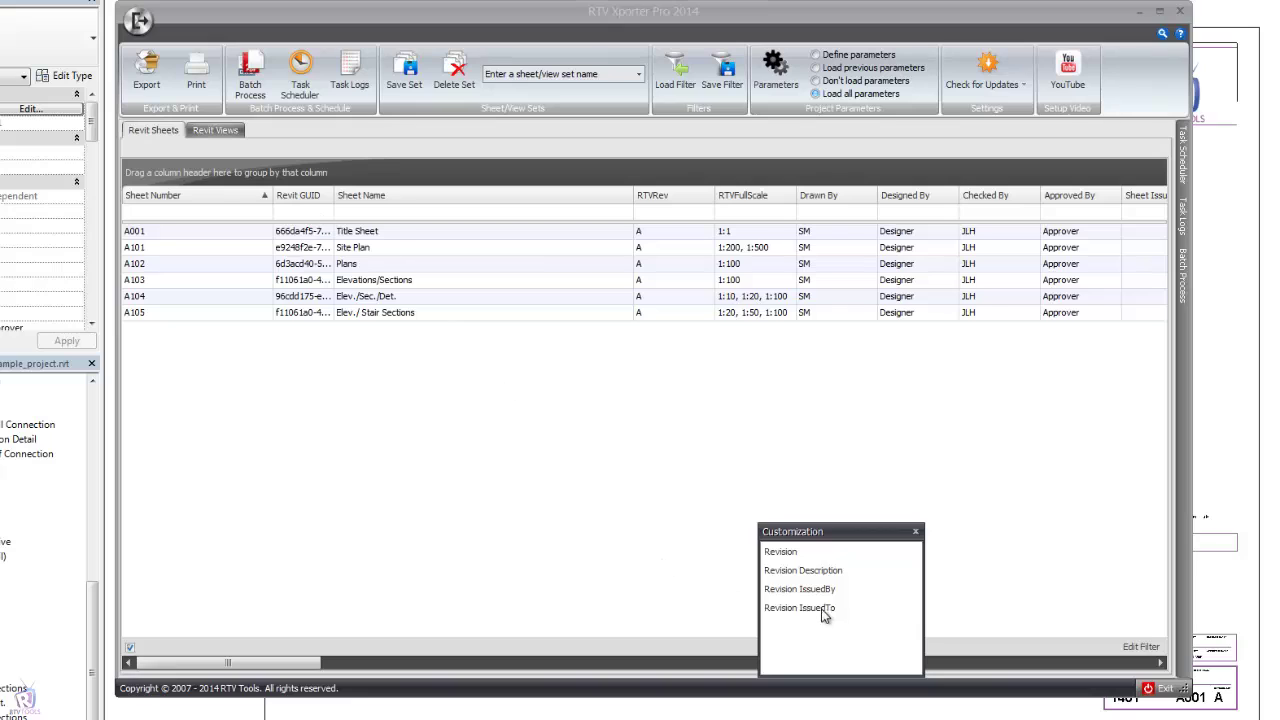
left_click_drag(806, 589, 376, 196)
left_click_drag(480, 288, 850, 612)
left_click_drag(305, 195, 815, 607)
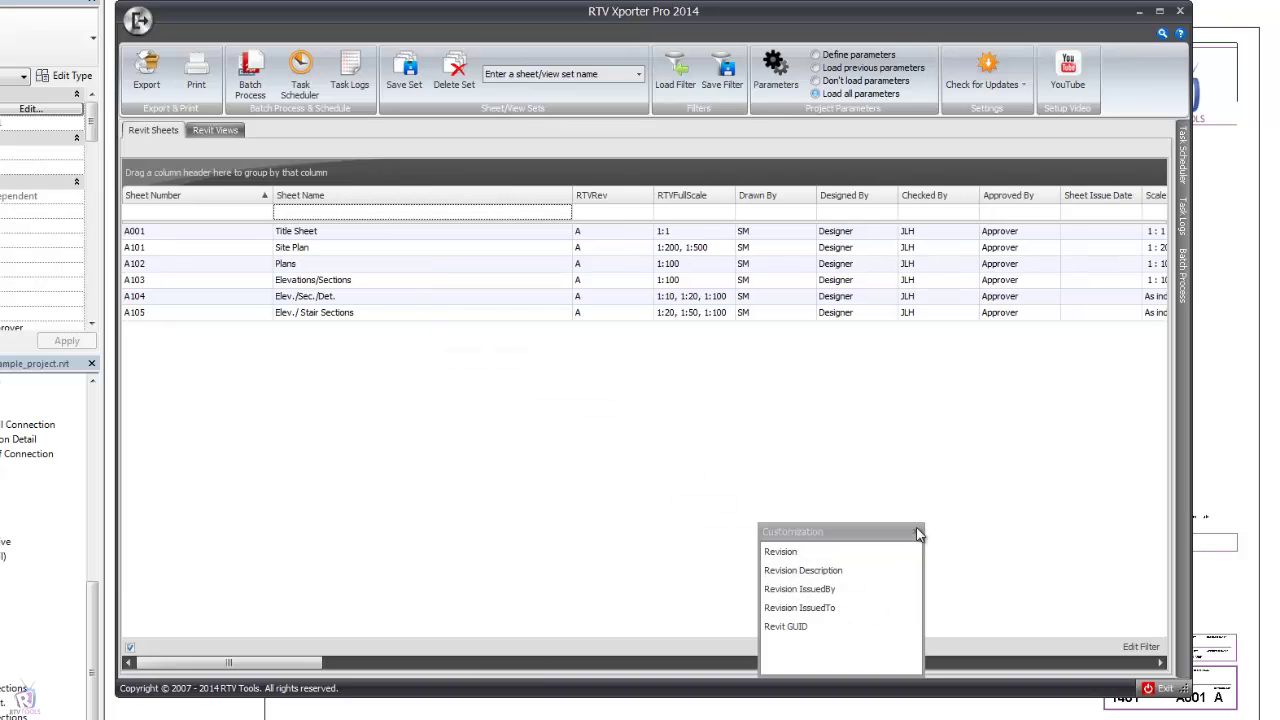
left_click(918, 532)
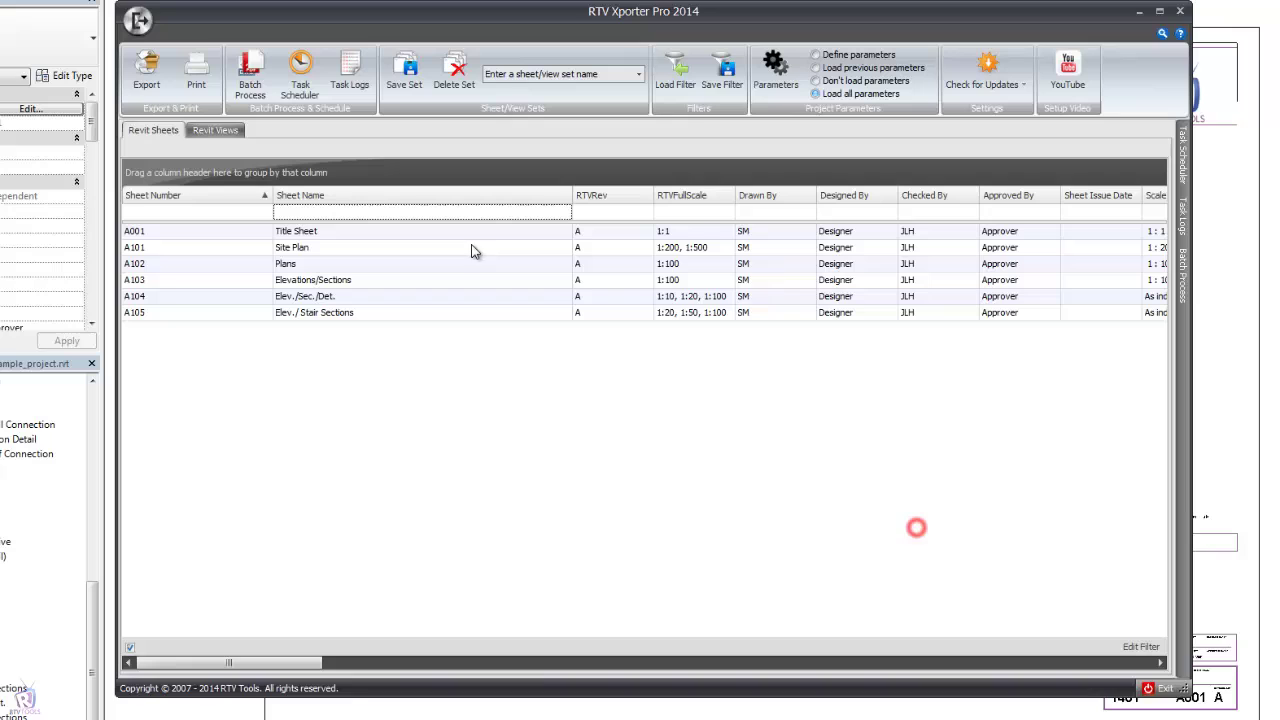
left_click(212, 131)
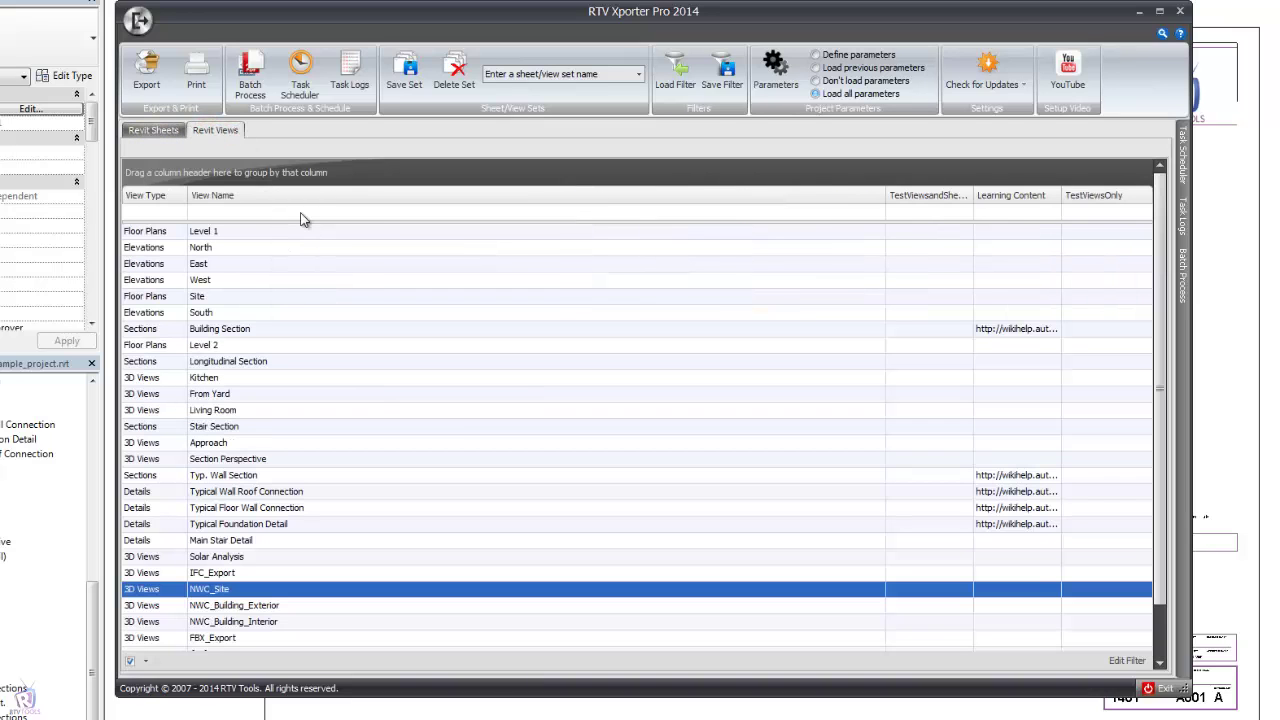
left_click(146, 72)
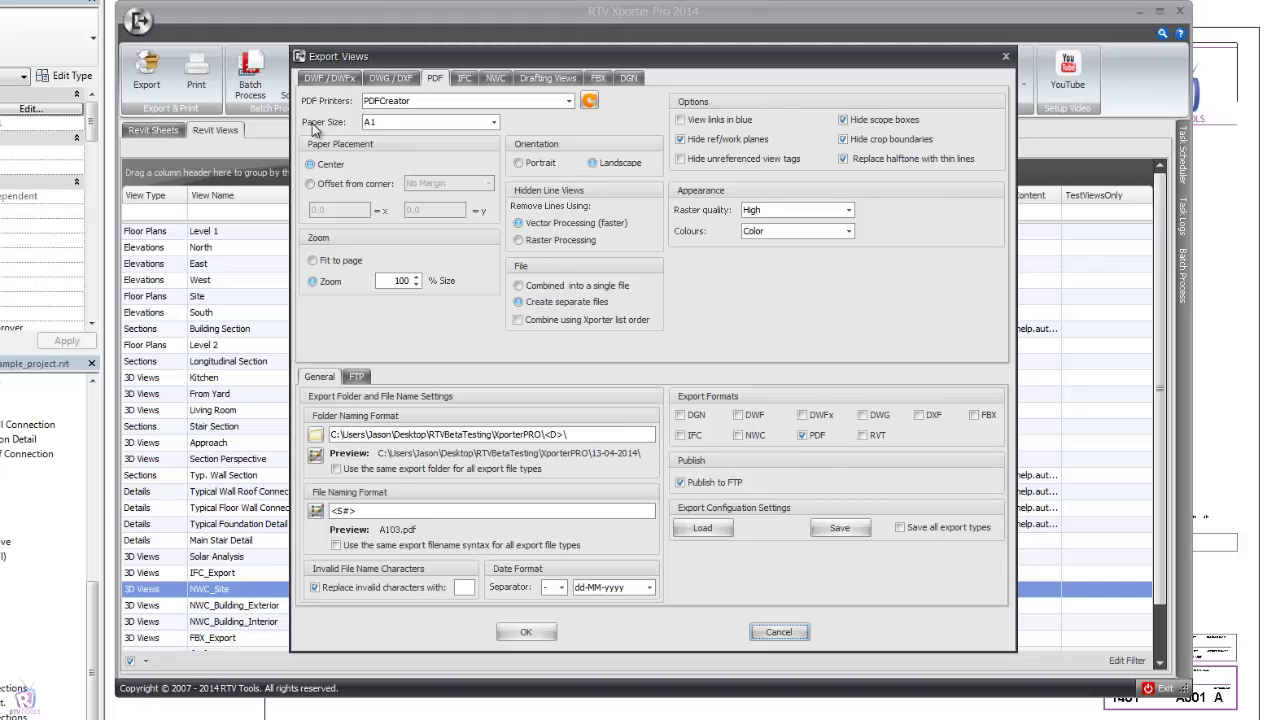
left_click(341, 80)
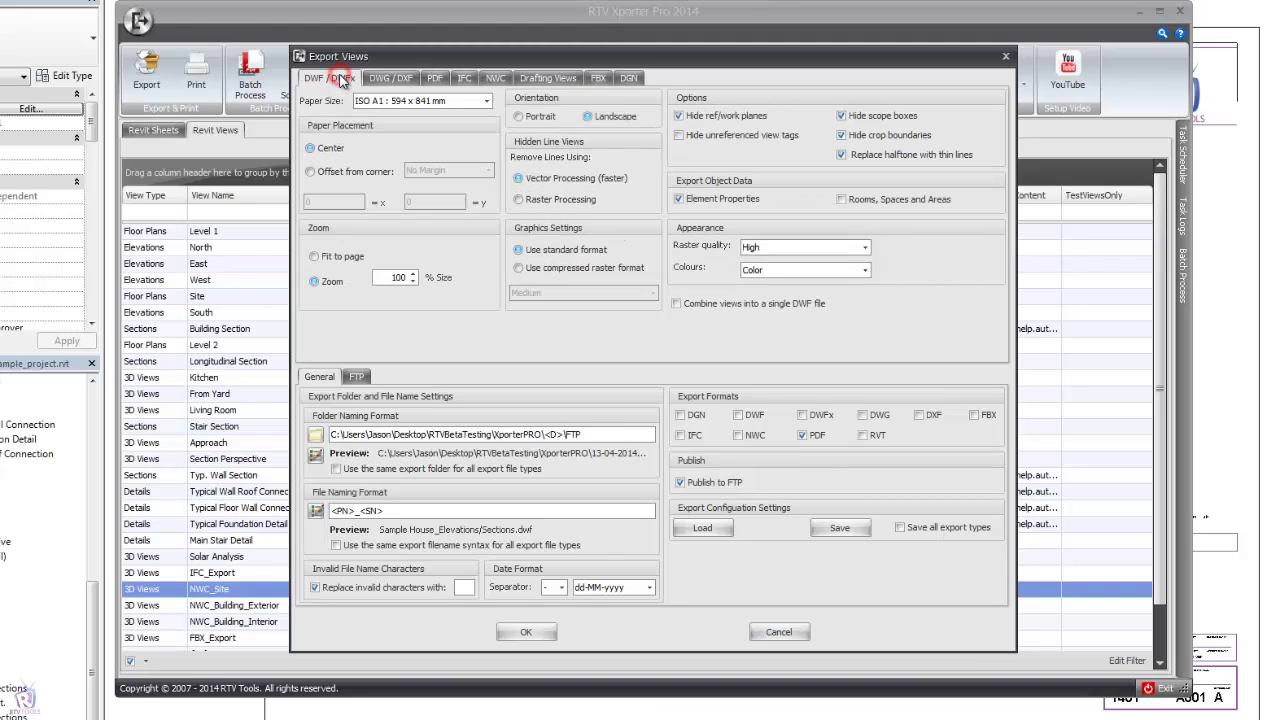
left_click(391, 83)
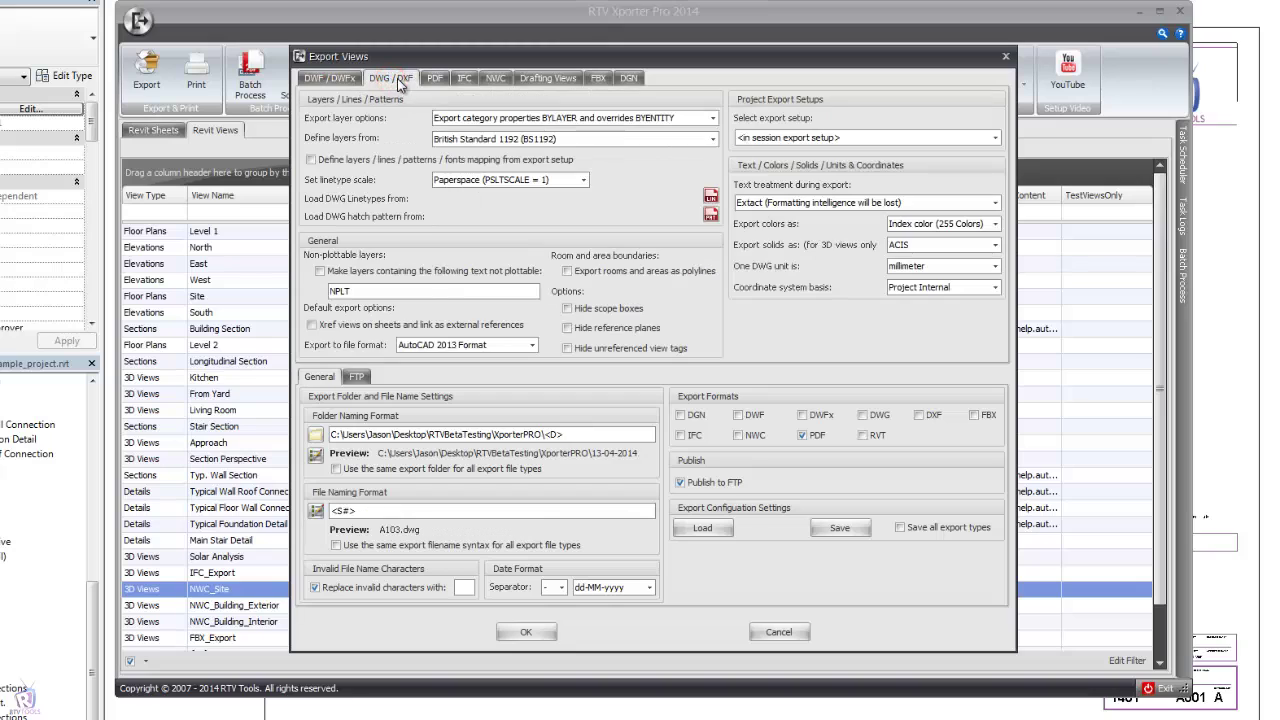
left_click(434, 80)
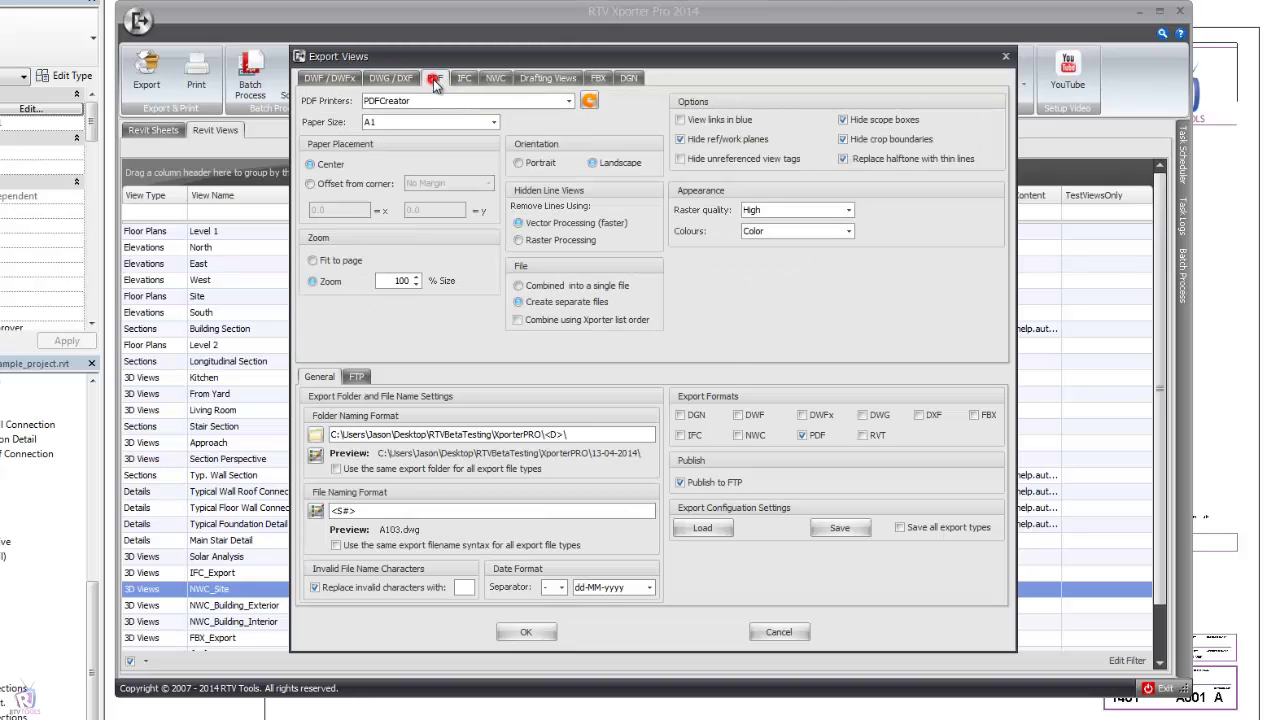
left_click(465, 80)
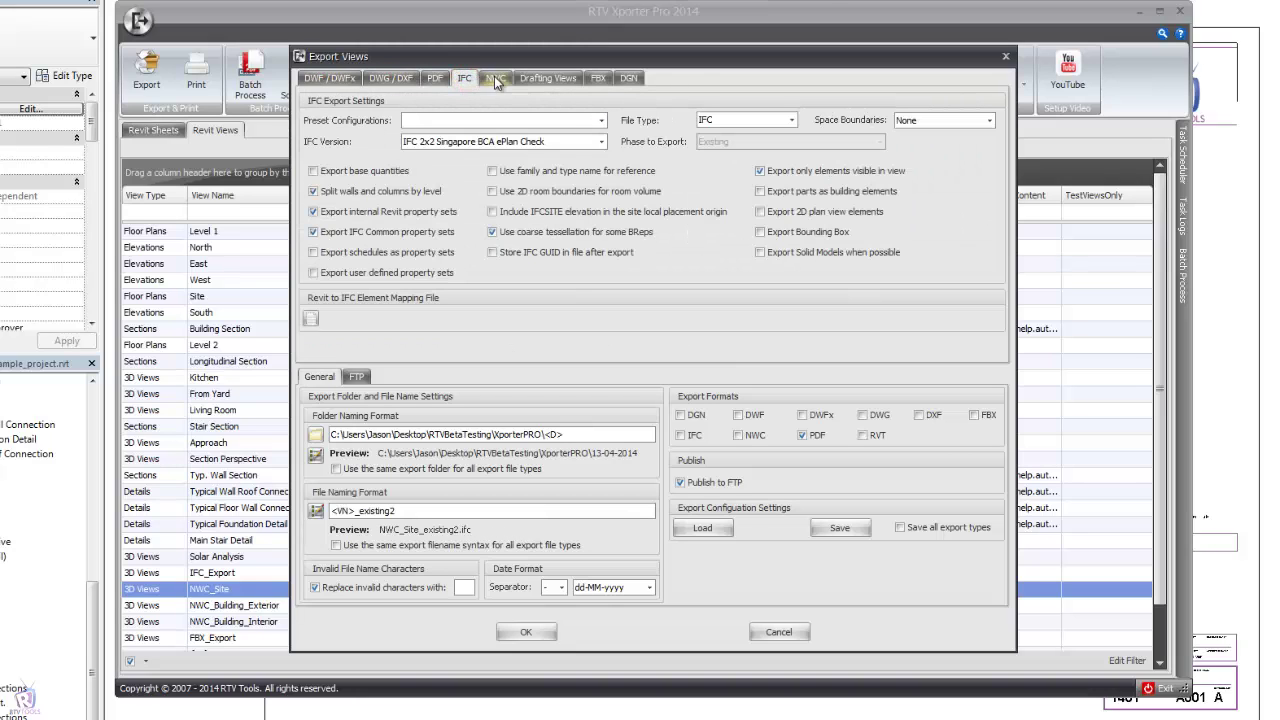
left_click(494, 78)
left_click(541, 79)
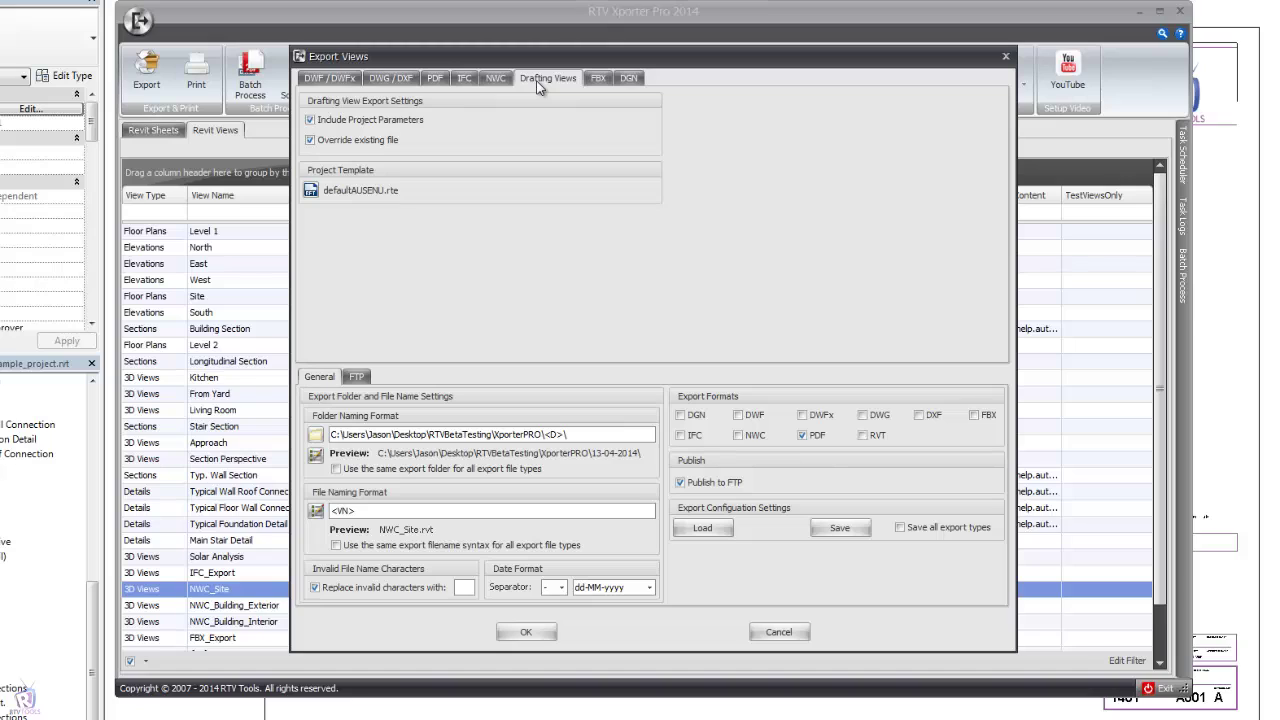
left_click(597, 80)
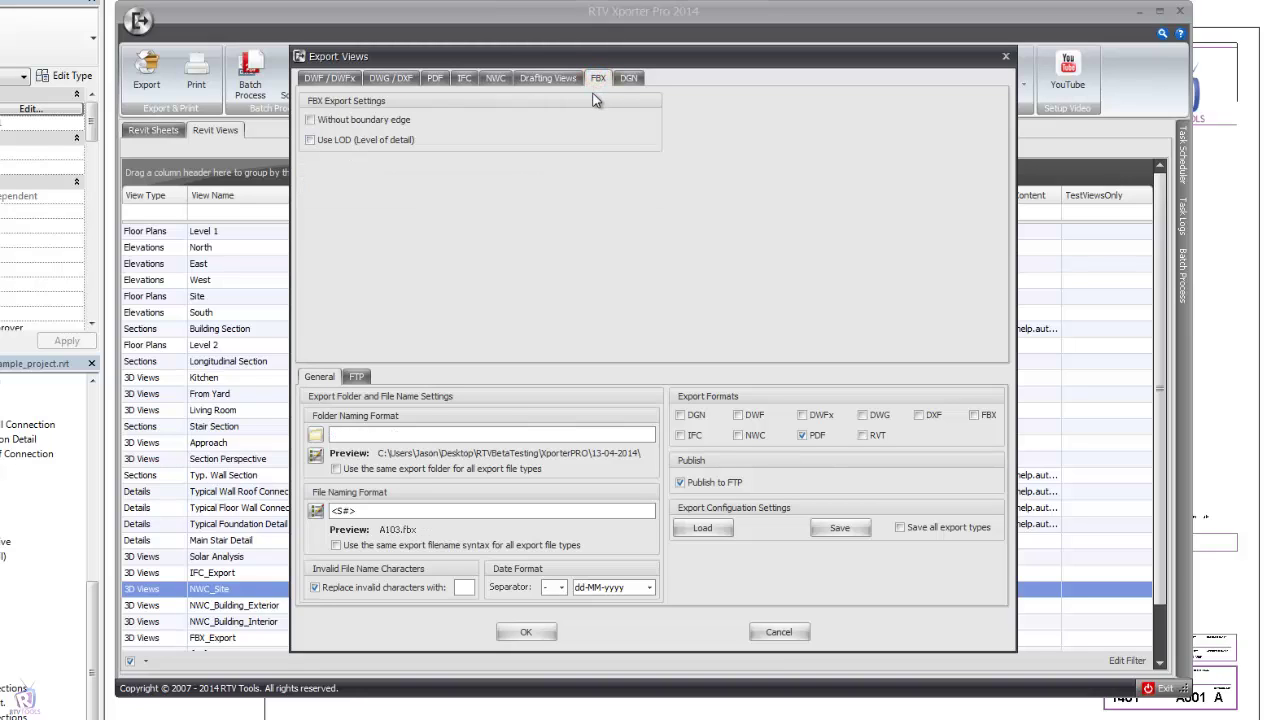
left_click(626, 80)
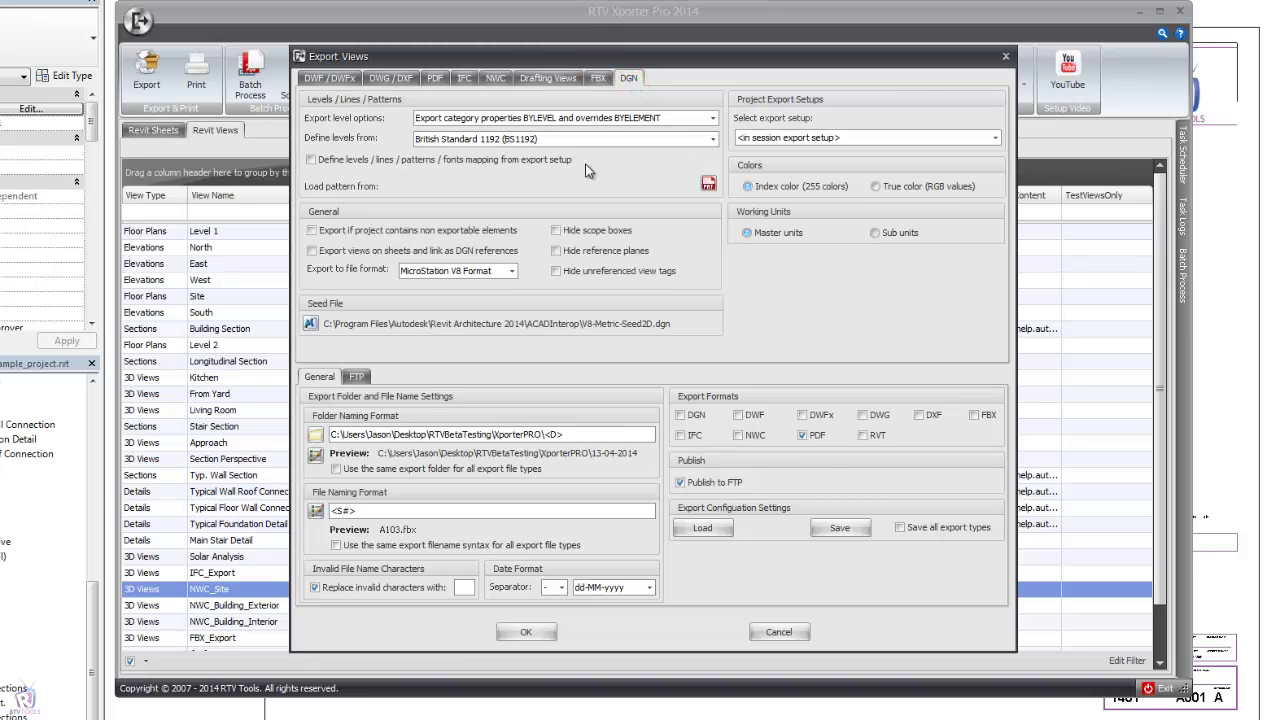
left_click(805, 633)
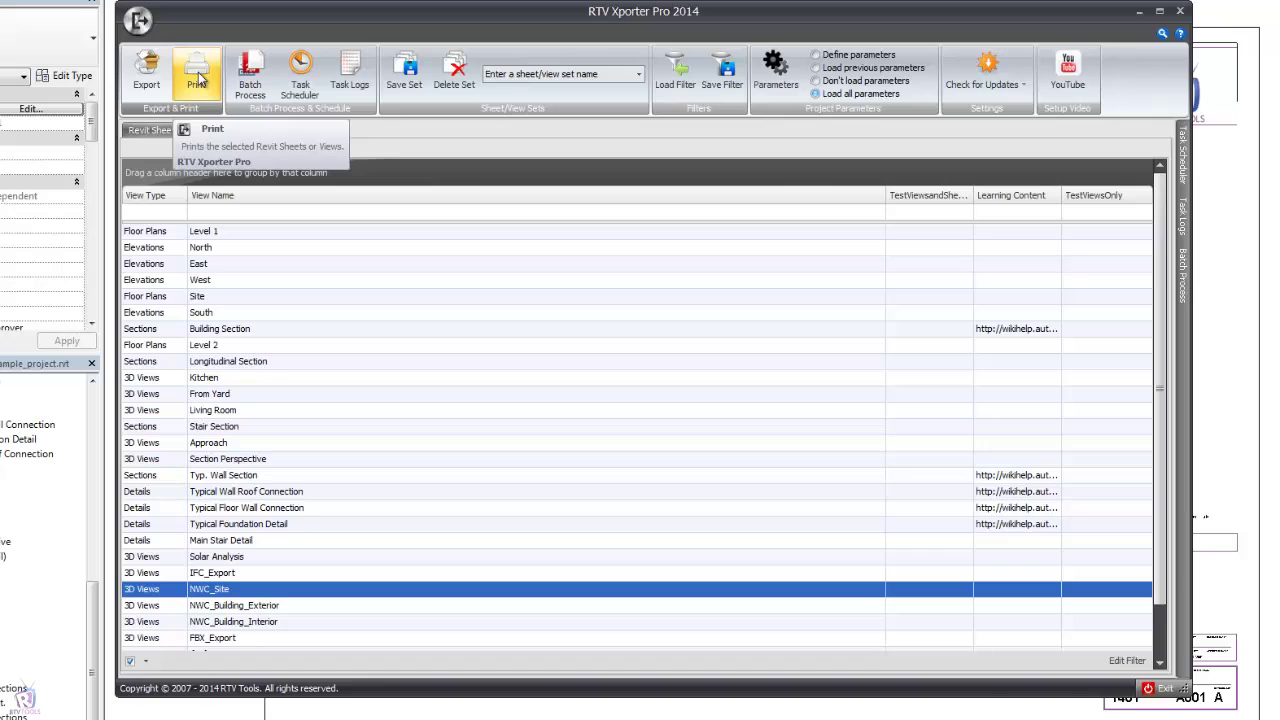
left_click(197, 76)
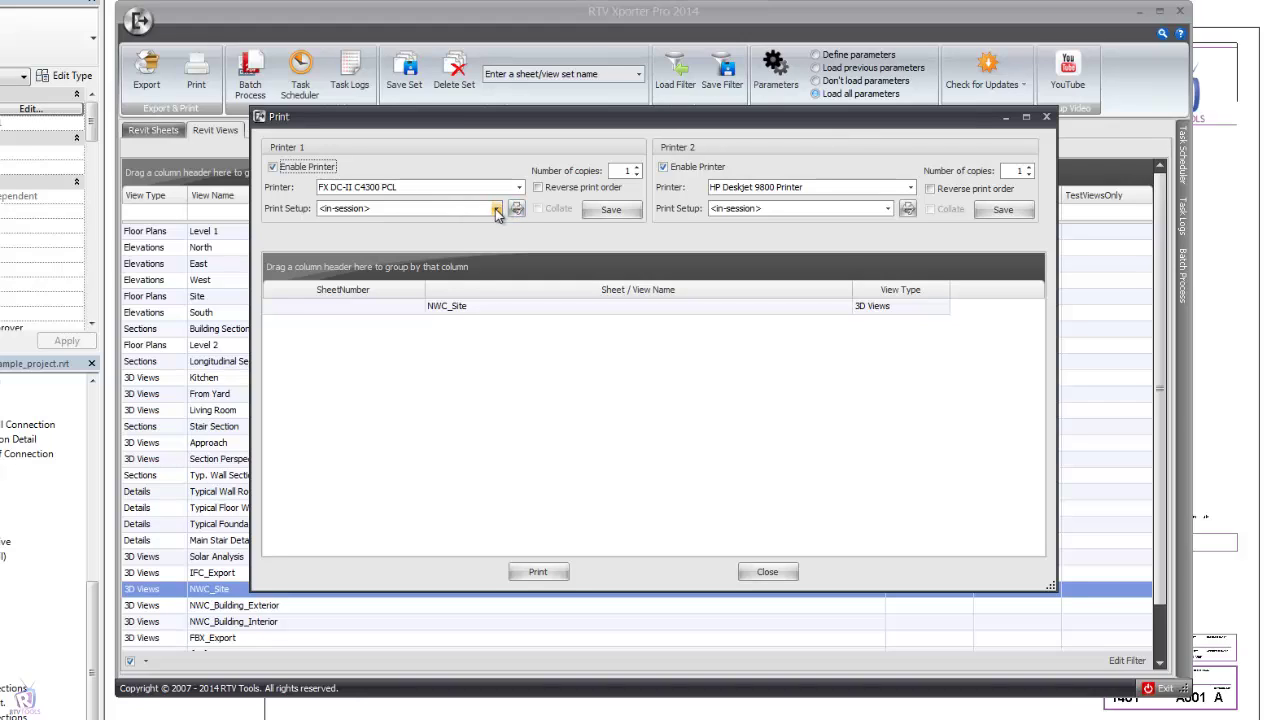
left_click(550, 192)
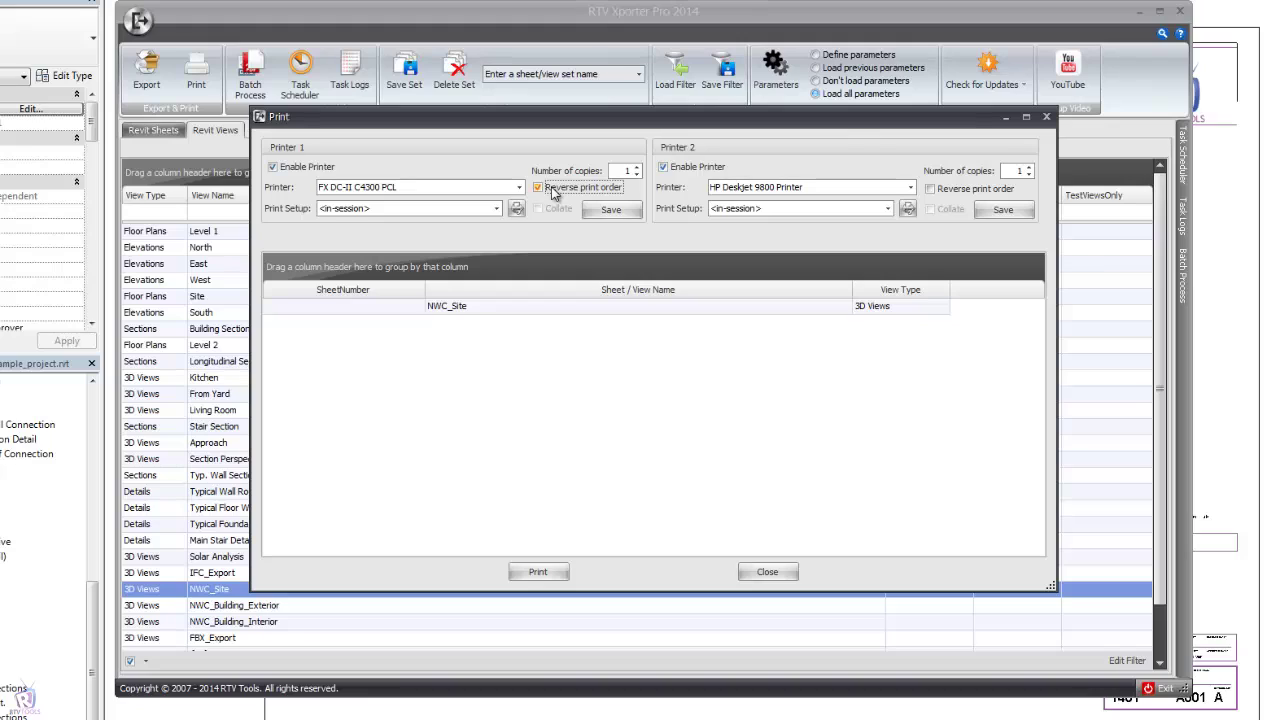
left_click(553, 190)
left_click(636, 171)
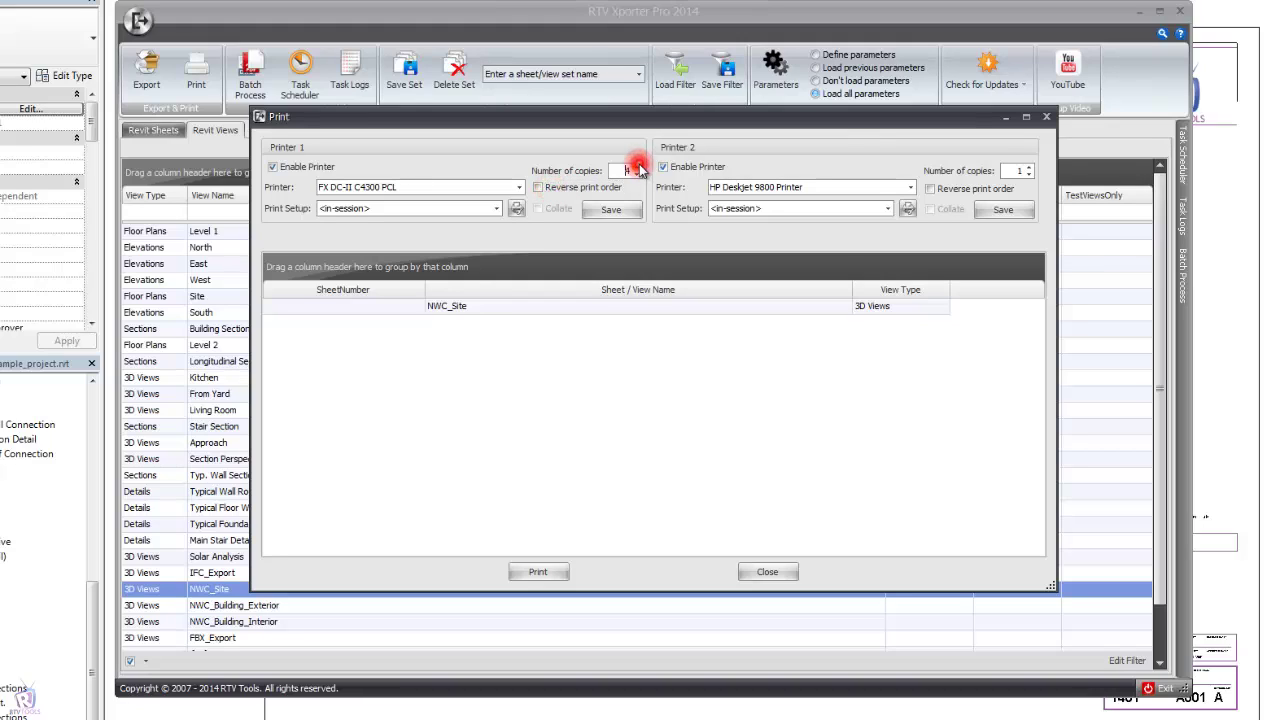
left_click(637, 167)
left_click(637, 167)
left_click(637, 167)
left_click(637, 167)
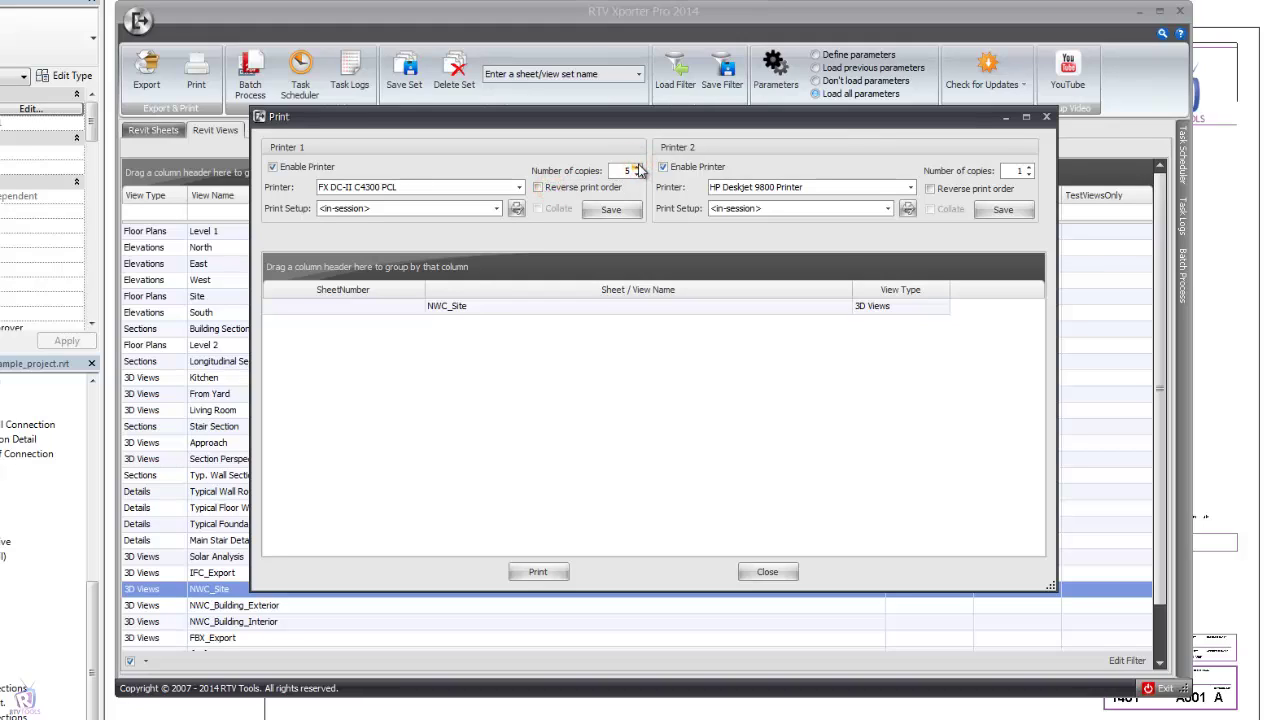
left_click(516, 209)
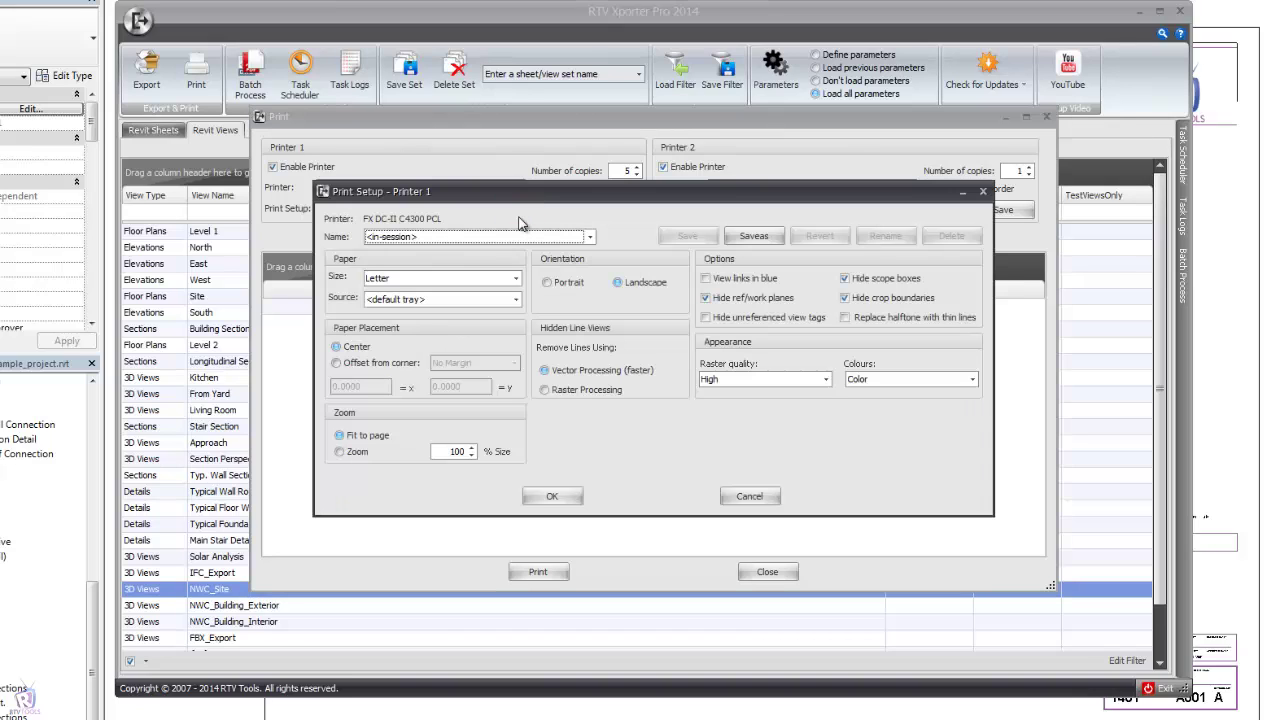
left_click(745, 498)
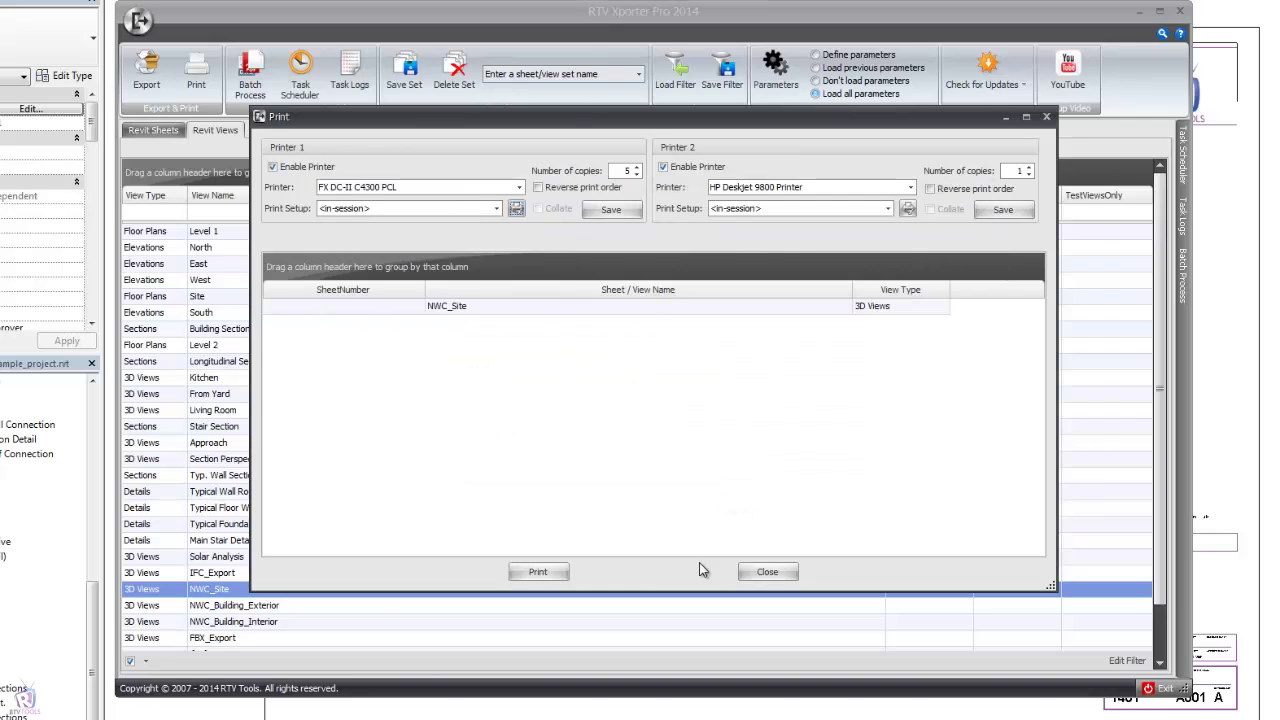
left_click(742, 572)
left_click(540, 393)
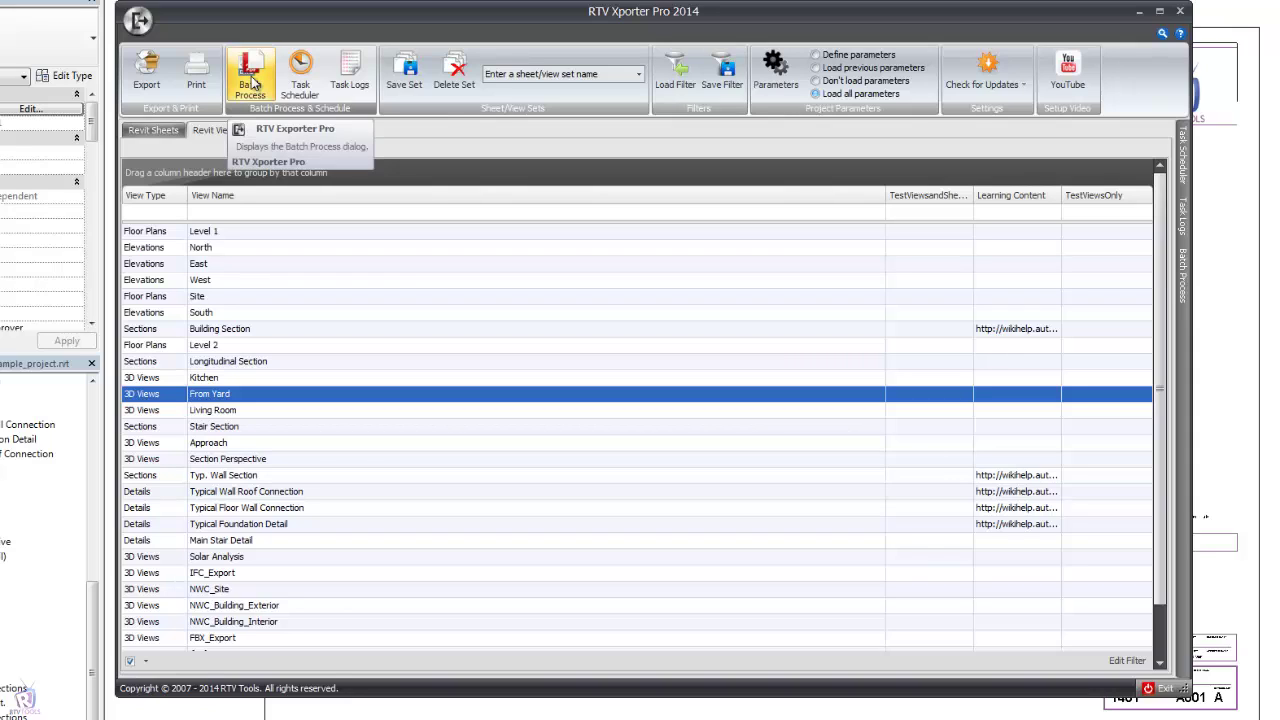
Open the Batch Process panel beside the Revit views list
left_click(252, 83)
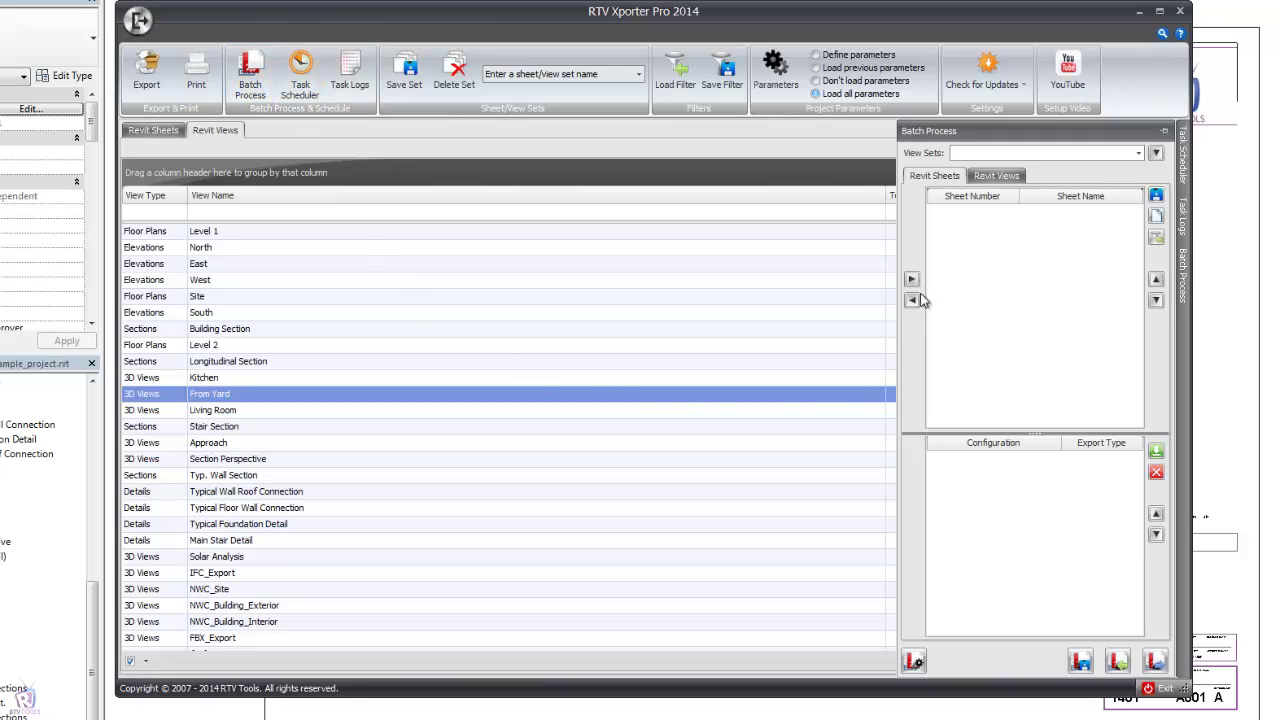
Queue the From Yard and Living Room 3D views in the batch list
left_click(985, 175)
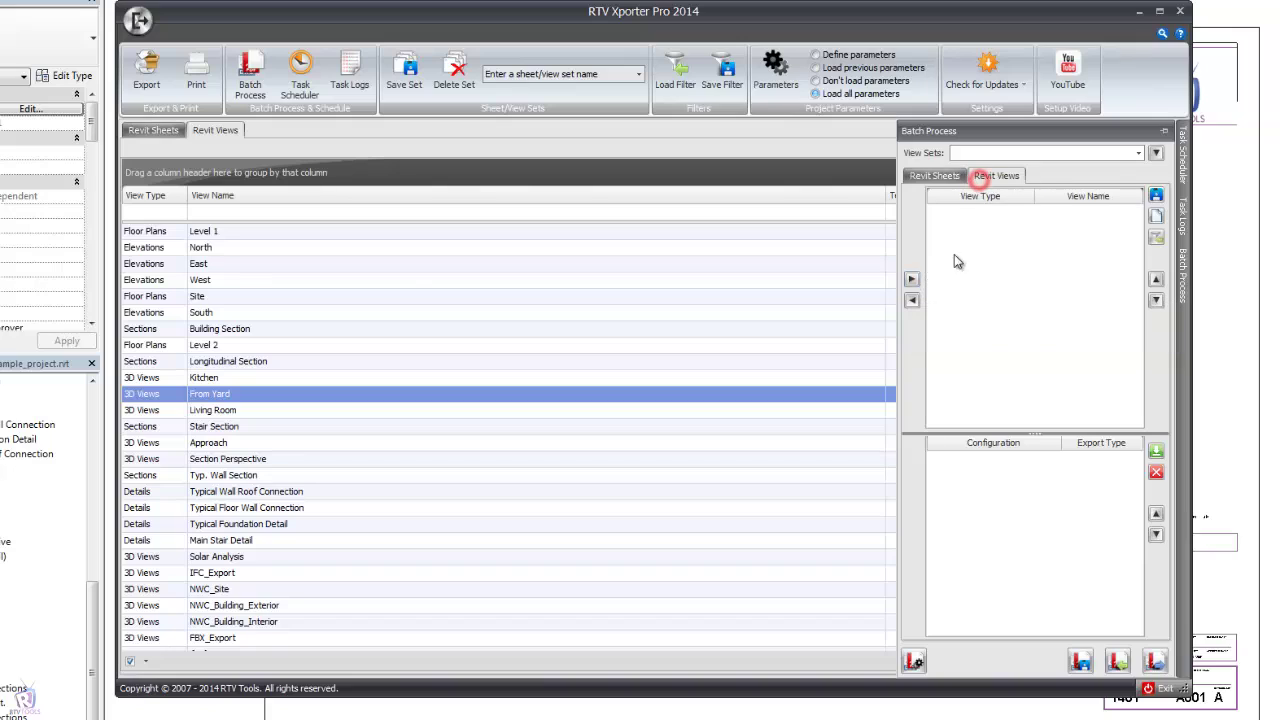
left_click(912, 282)
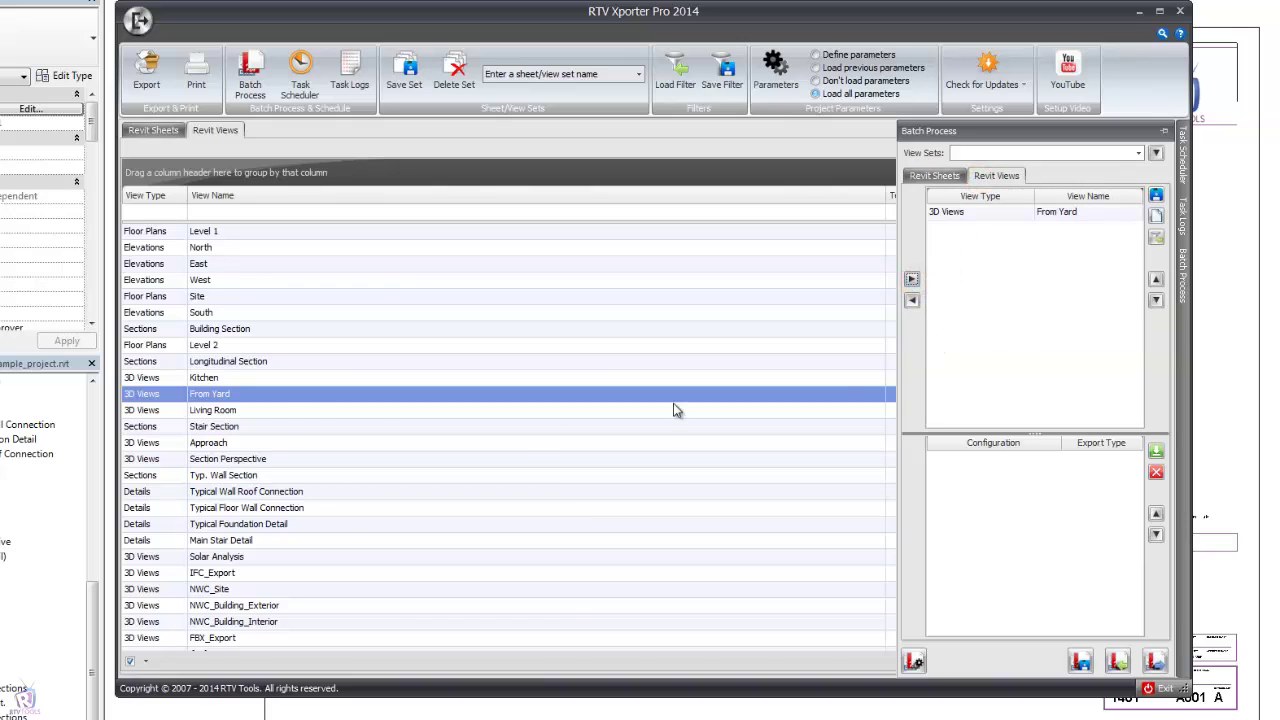
left_click(267, 411)
left_click(912, 280)
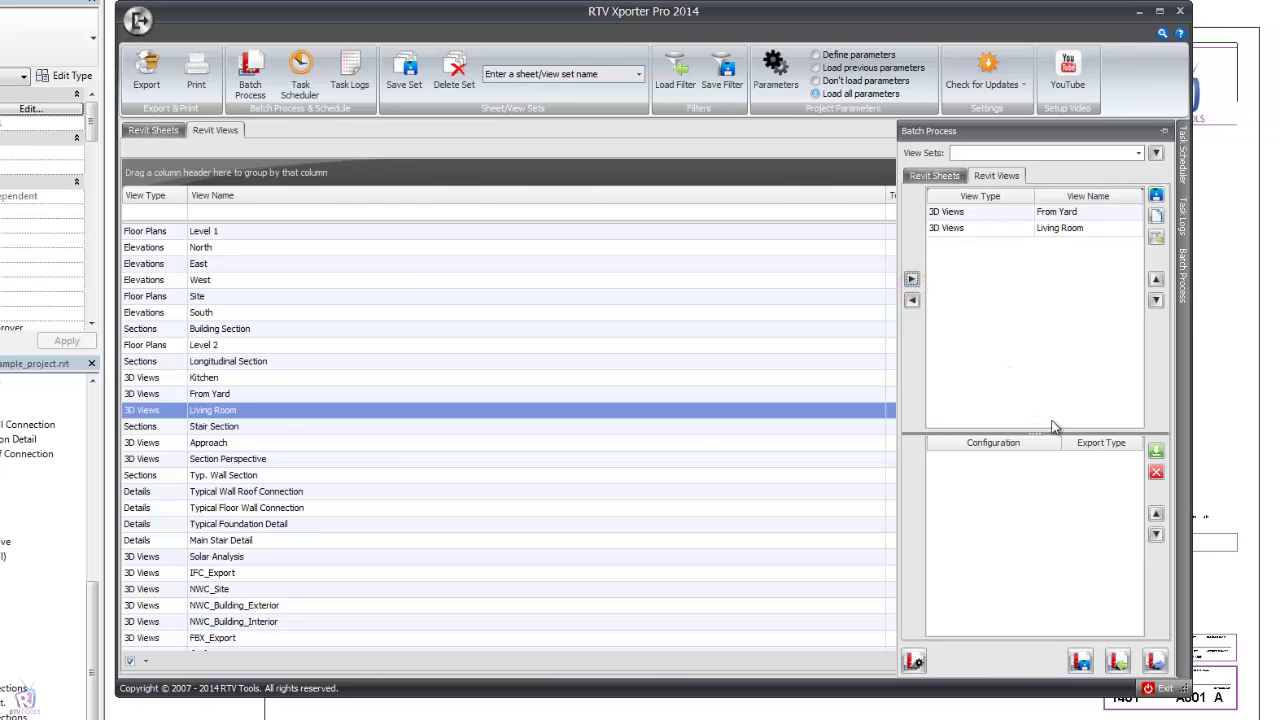
left_click(1156, 453)
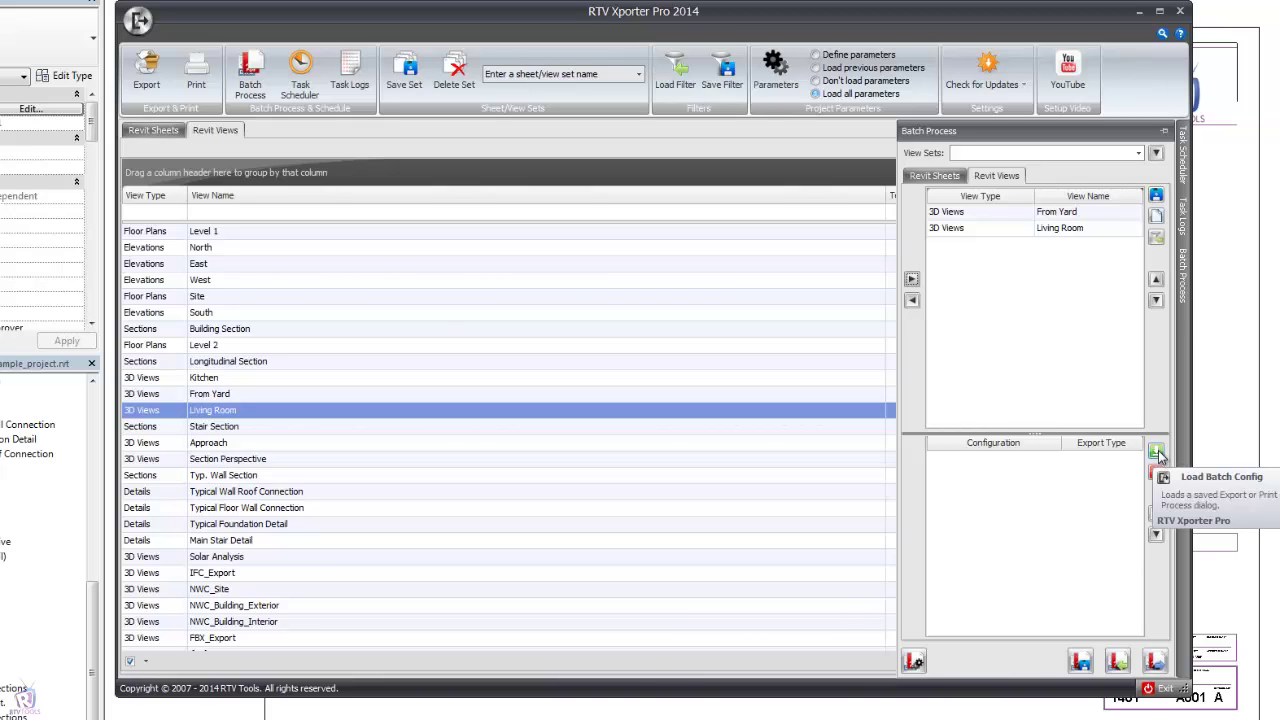
Pin the Batch Process panel and queue sheets A102, A104 and A105 for batching
left_click(938, 175)
left_click(160, 130)
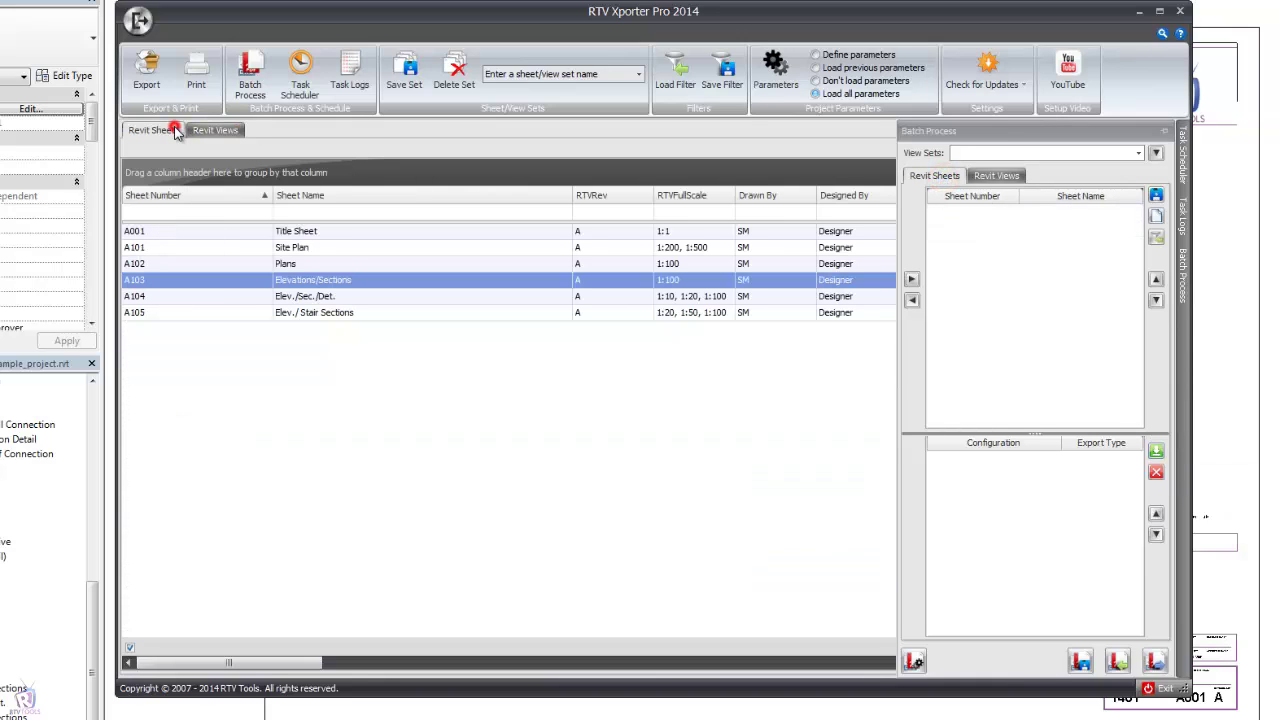
left_click(245, 263)
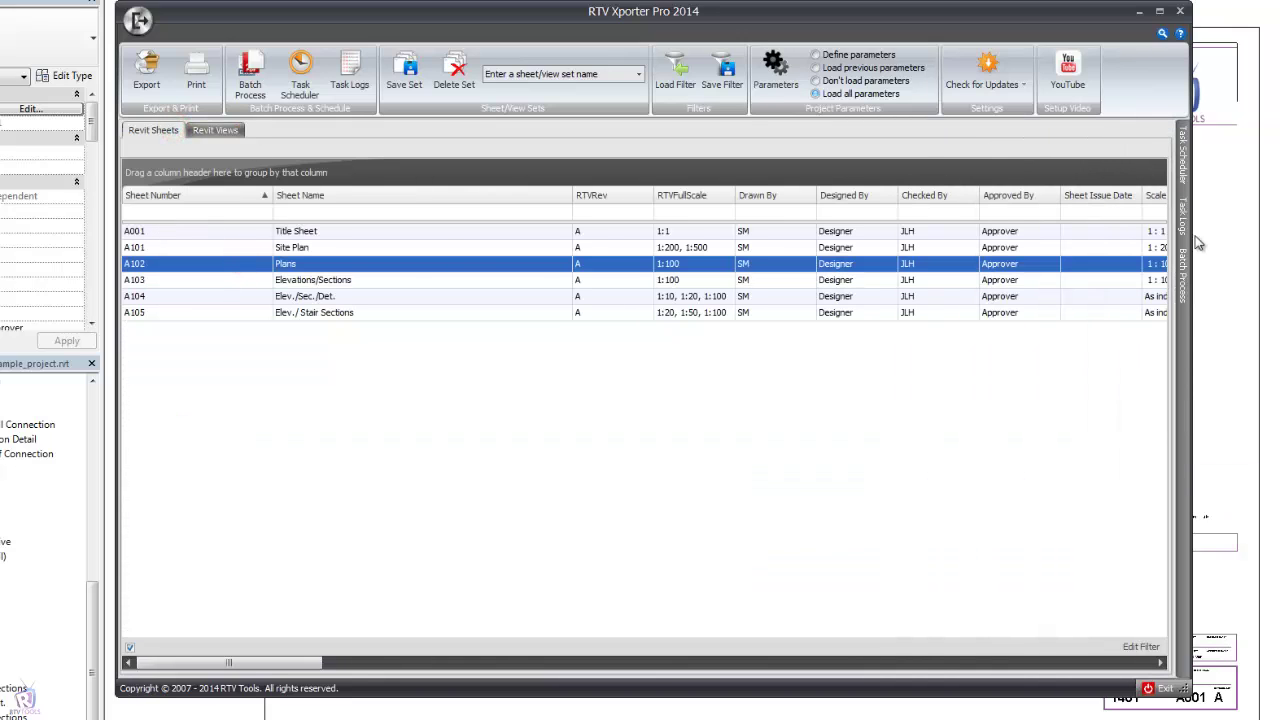
mouse_move(1184, 280)
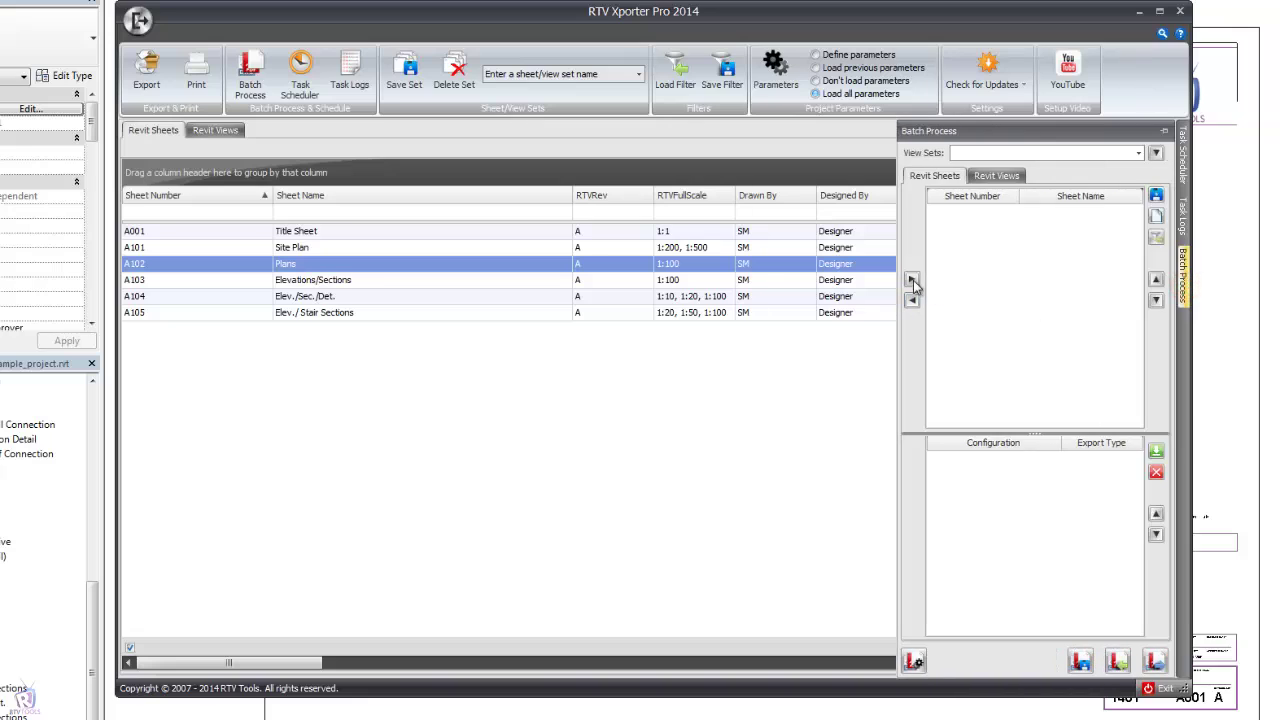
left_click(911, 279)
left_click(838, 305)
mouse_move(1183, 275)
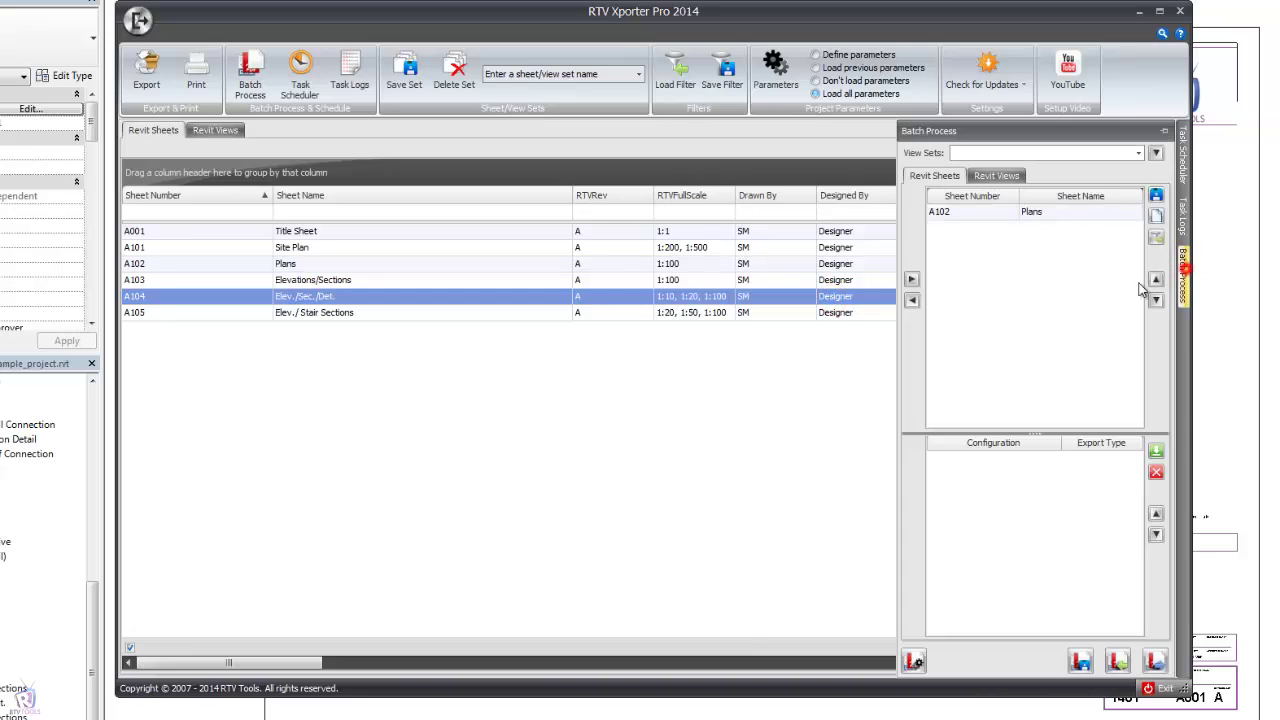
left_click(1164, 134)
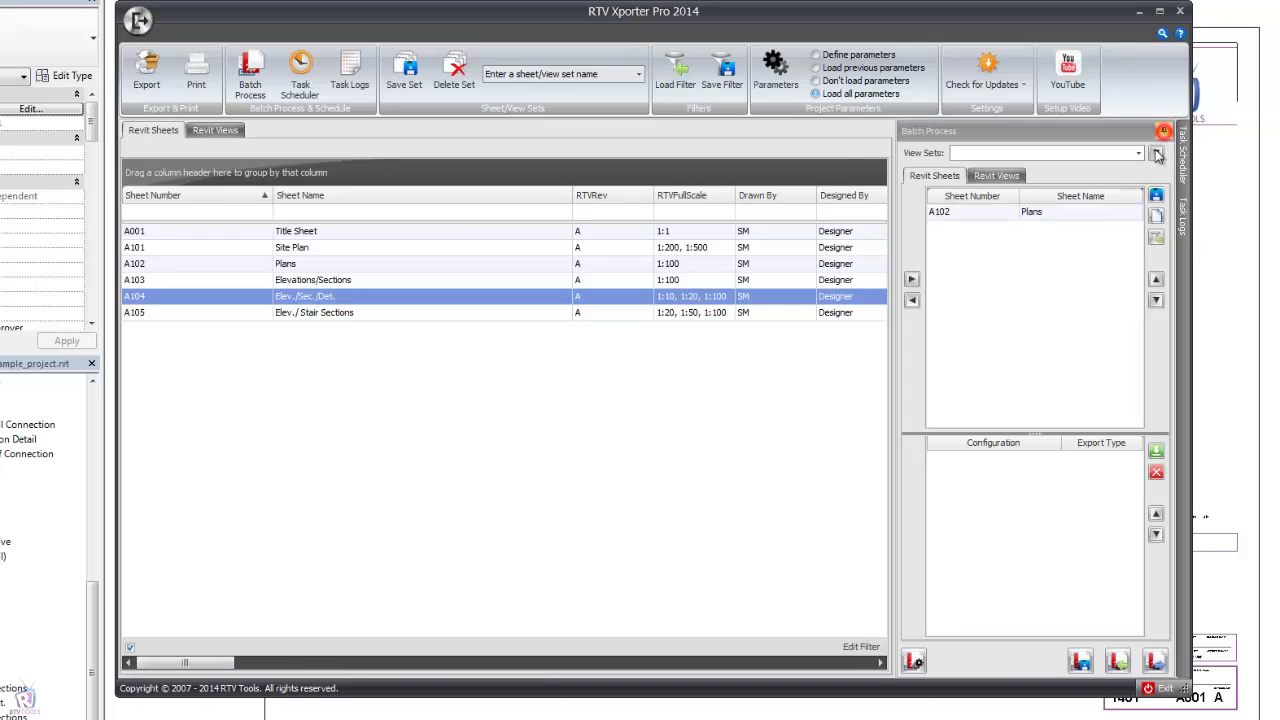
left_click(911, 279)
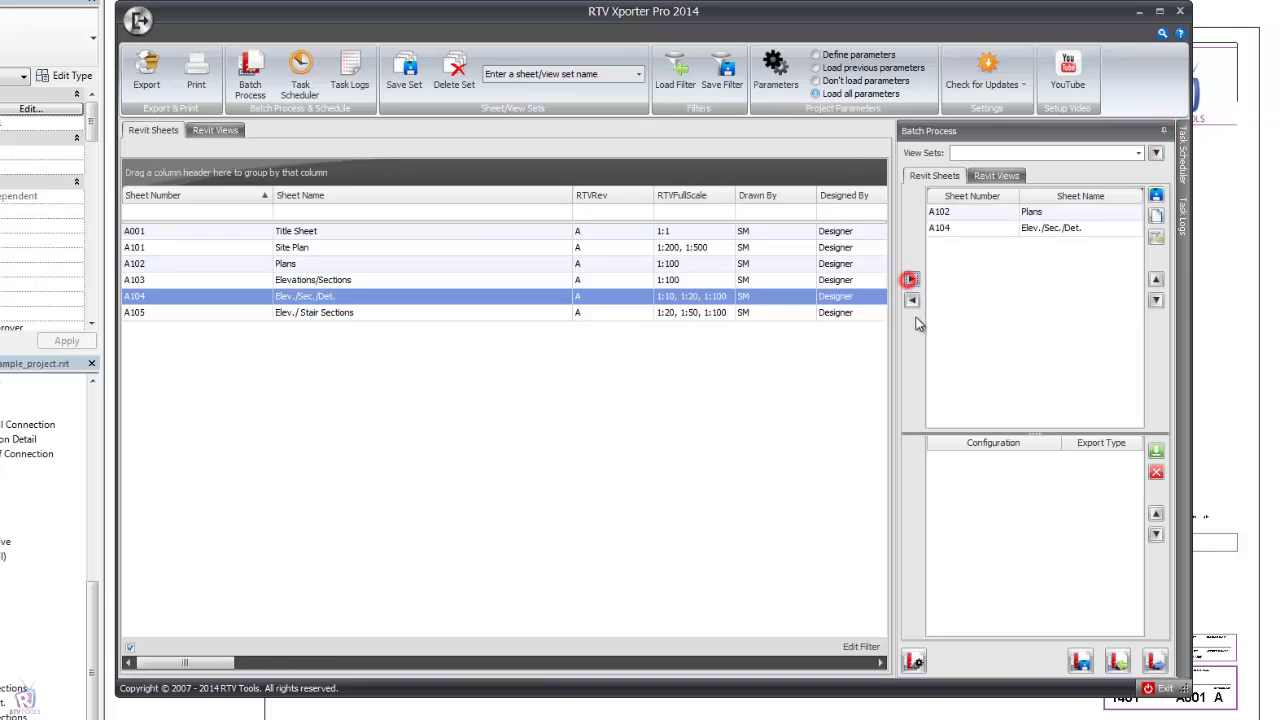
left_click(776, 314)
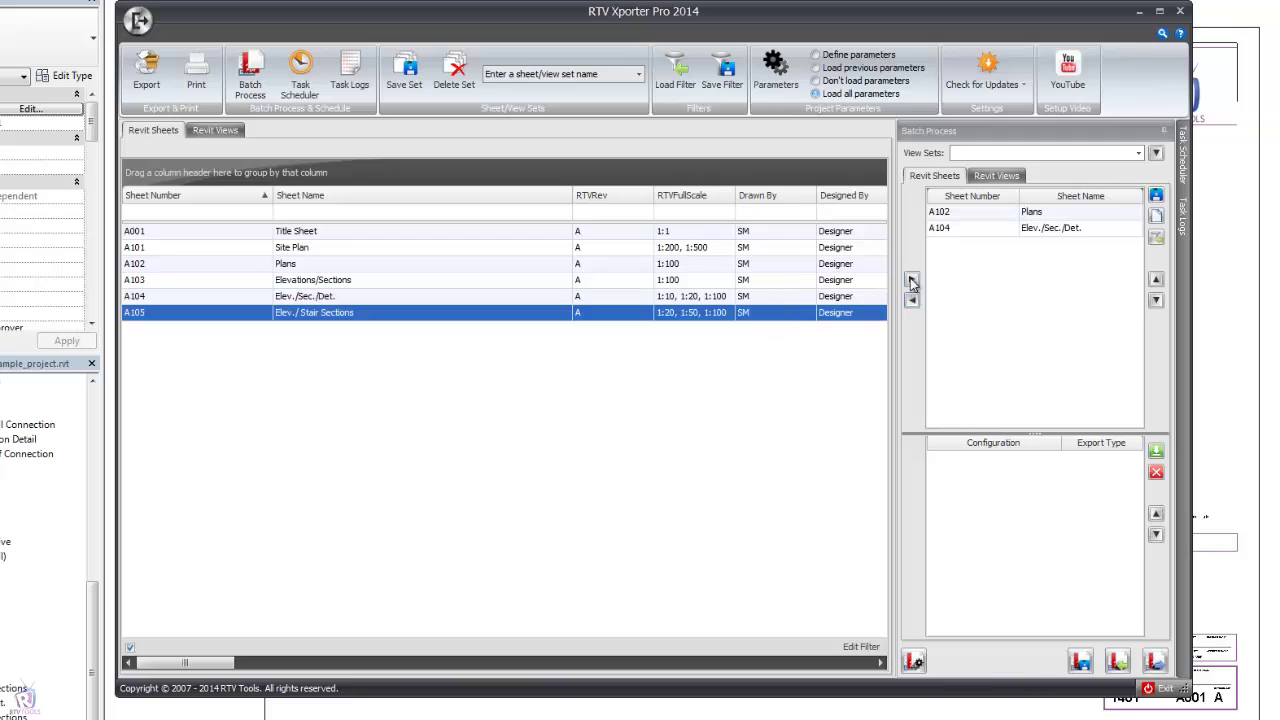
left_click(911, 279)
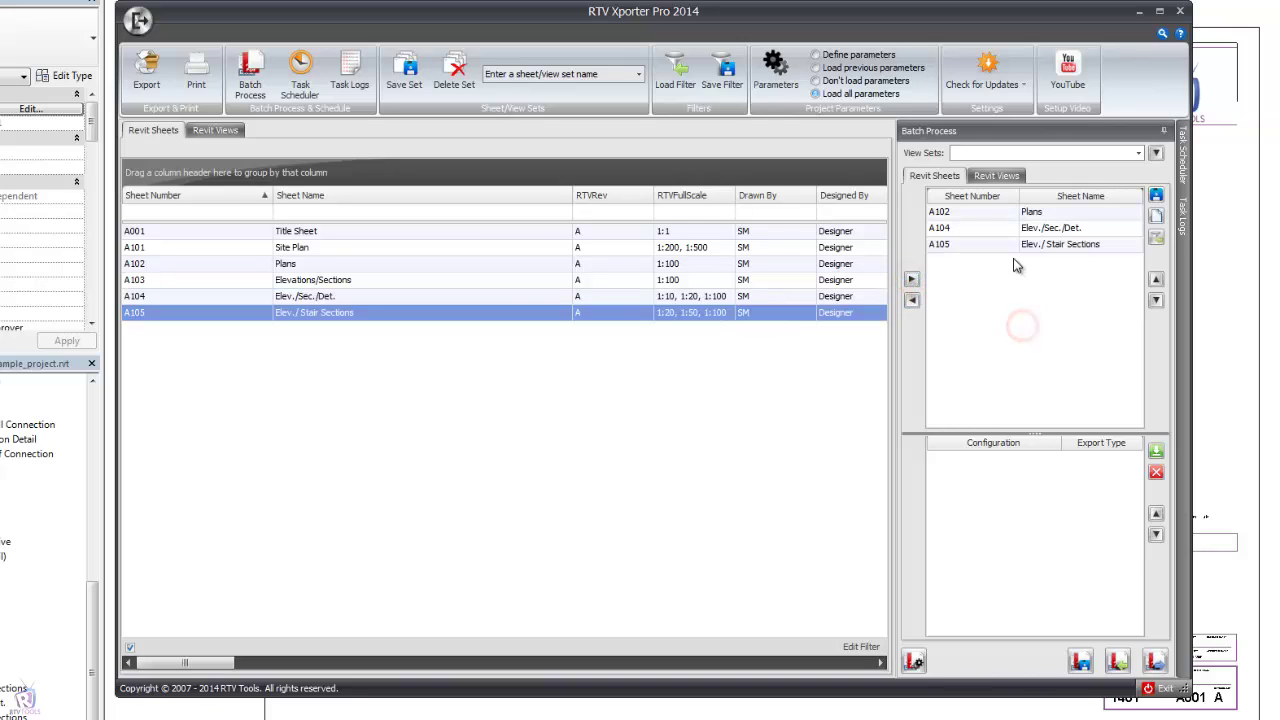
left_click(1030, 228)
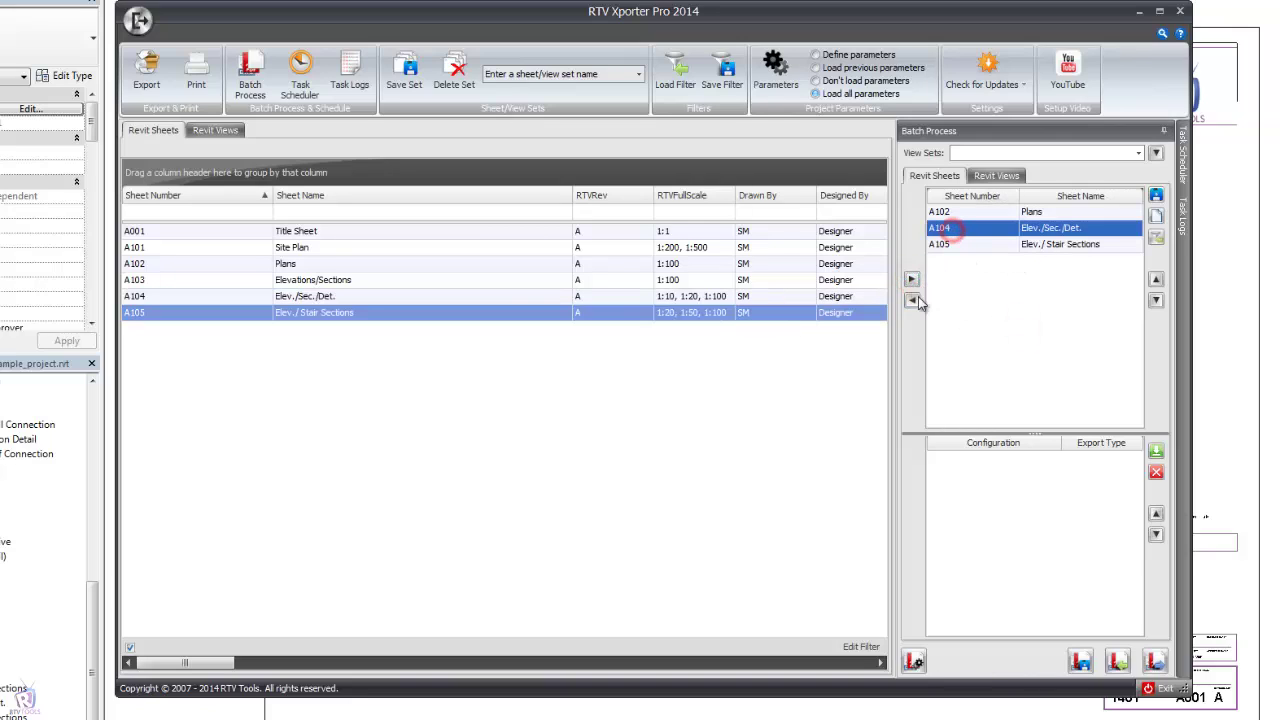
Move the Living Room view above From Yard in the batch views list
left_click(996, 175)
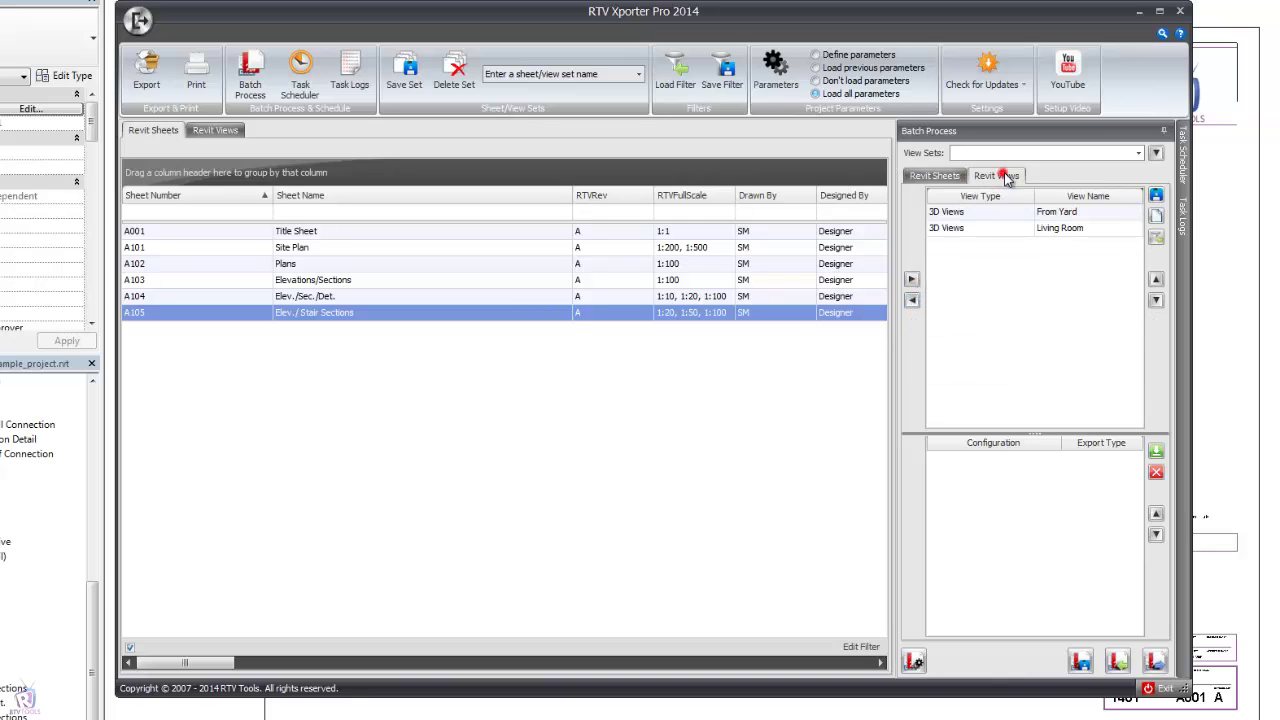
left_click(964, 227)
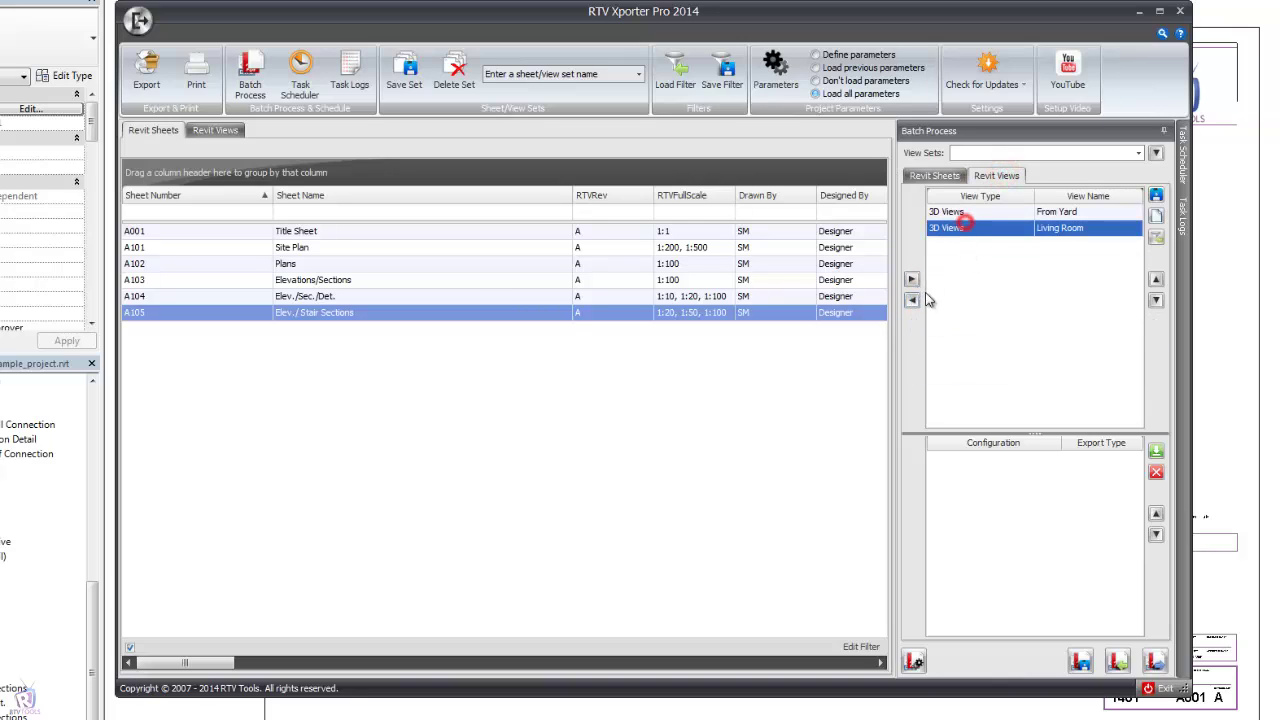
left_click(1156, 280)
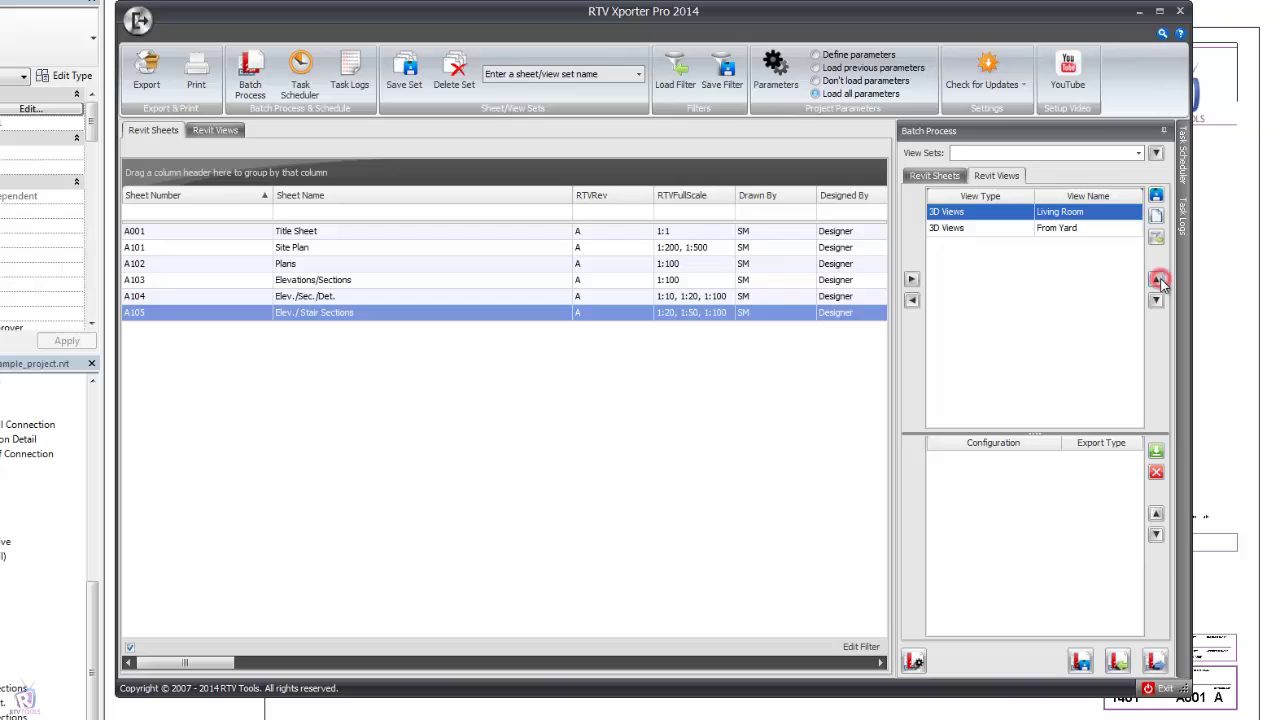
left_click(934, 175)
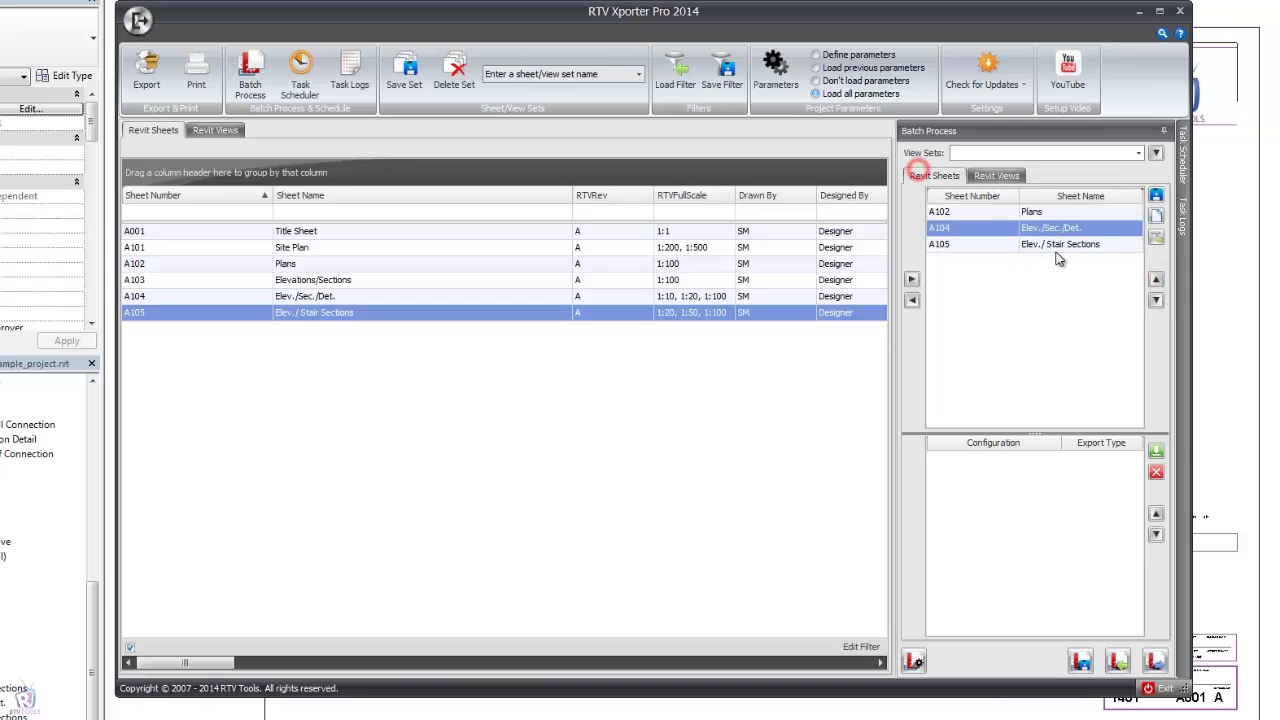
Load the Export-PDF.xml configuration into the batch configuration list
left_click(1157, 452)
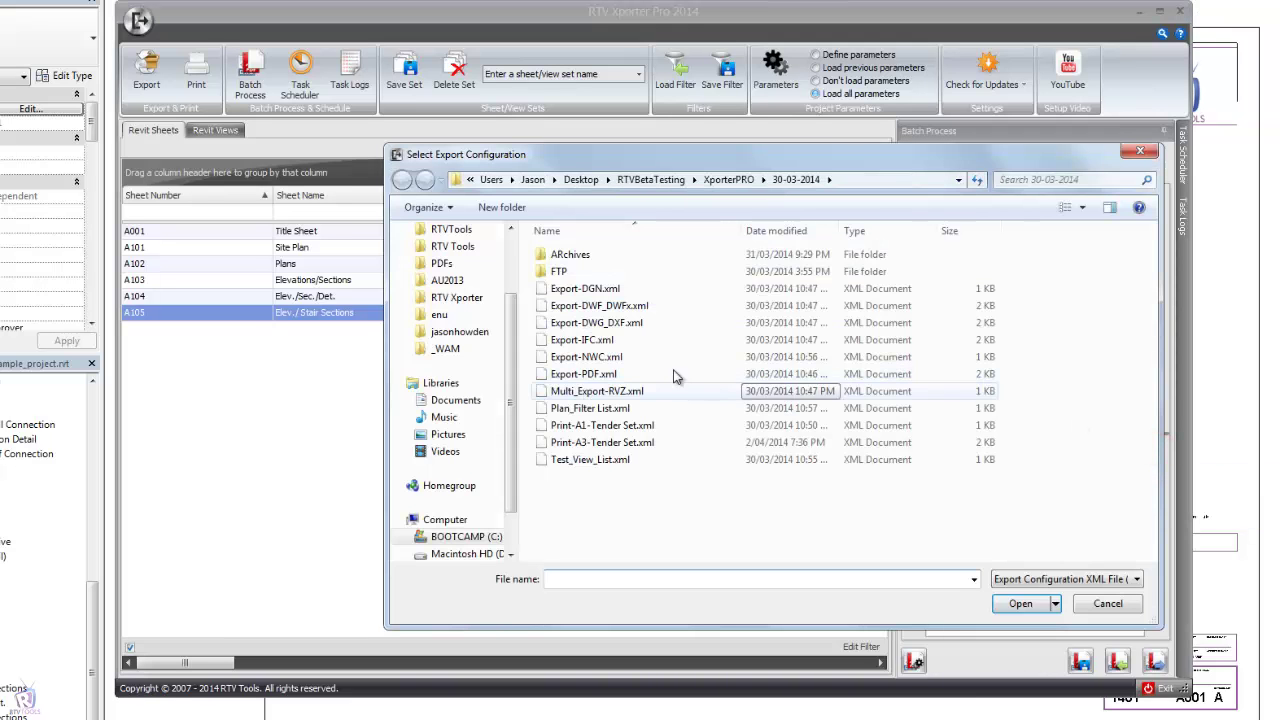
left_click(604, 373)
left_click(1020, 604)
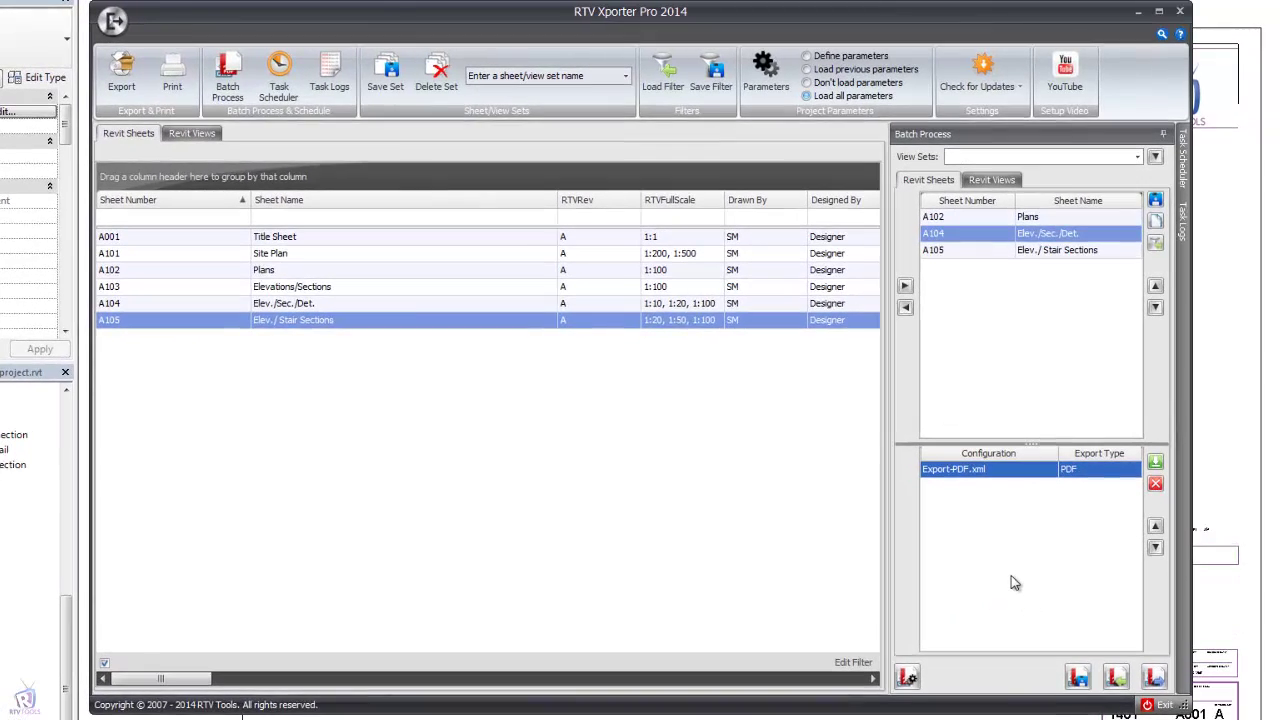
left_click(908, 679)
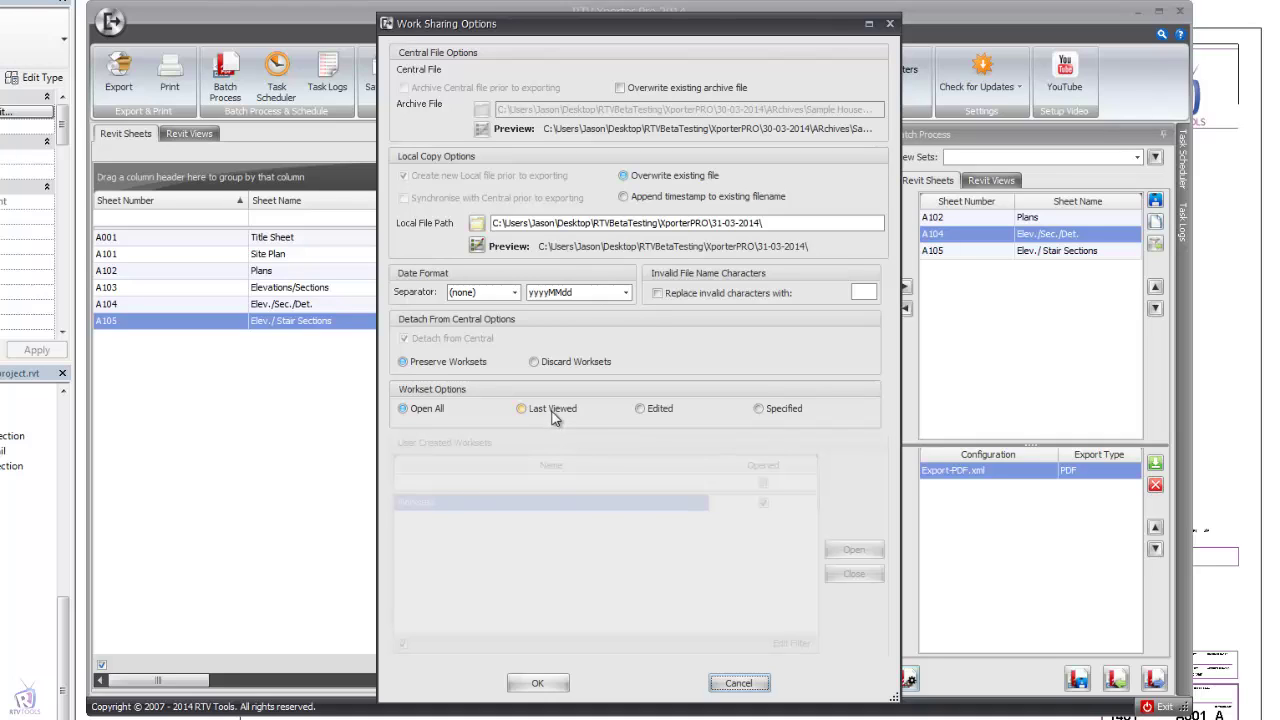
left_click(738, 684)
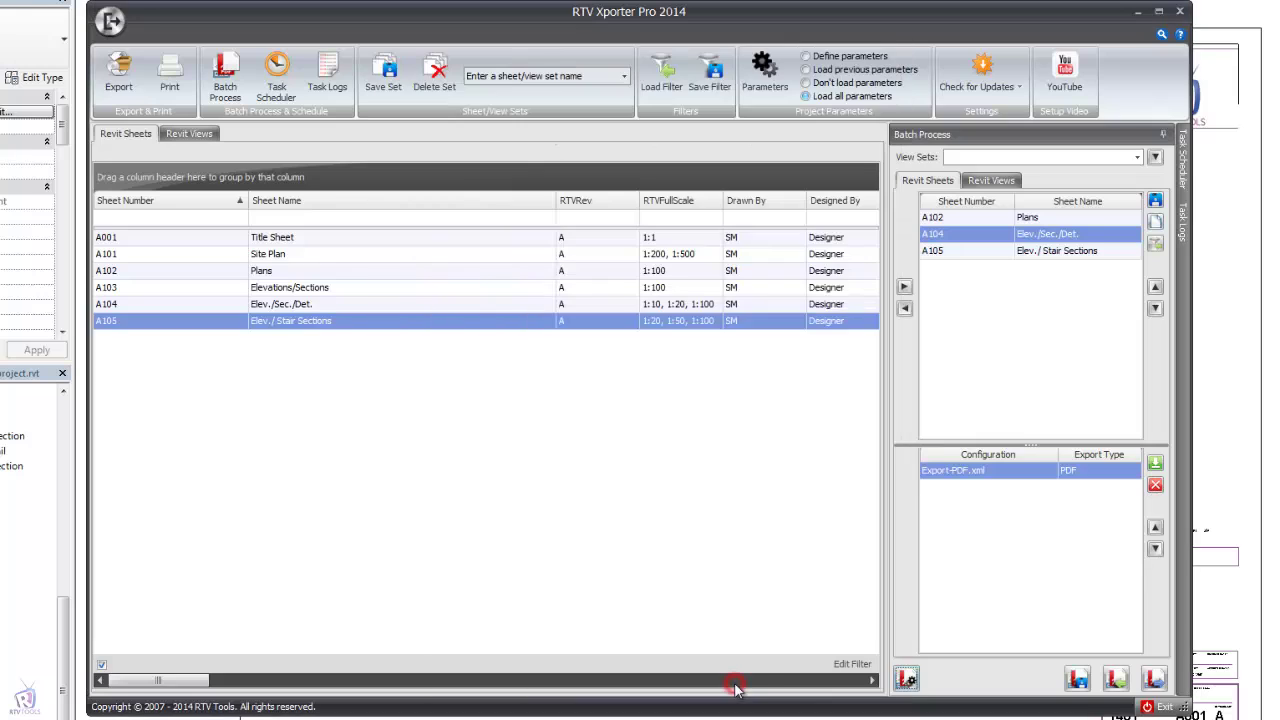
left_click(1155, 680)
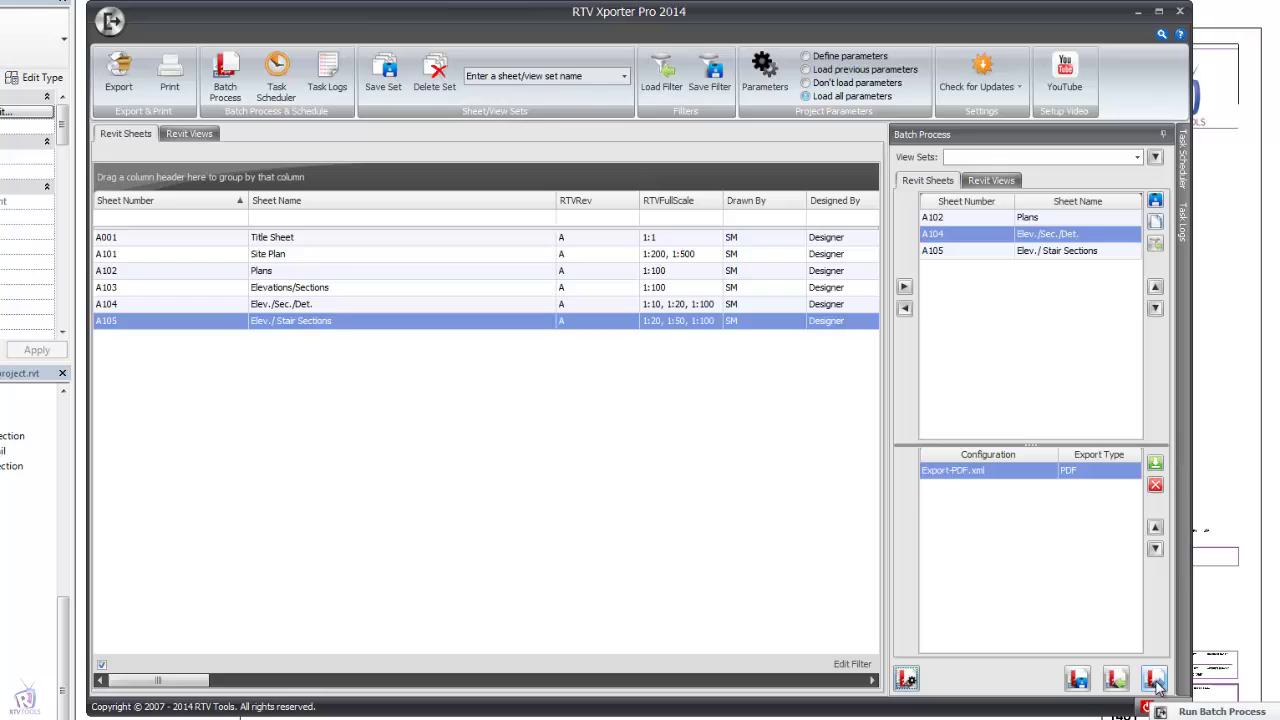
Unpin the Batch Process panel, dock the Task Scheduler, and select the AU DEMO task
left_click(1160, 136)
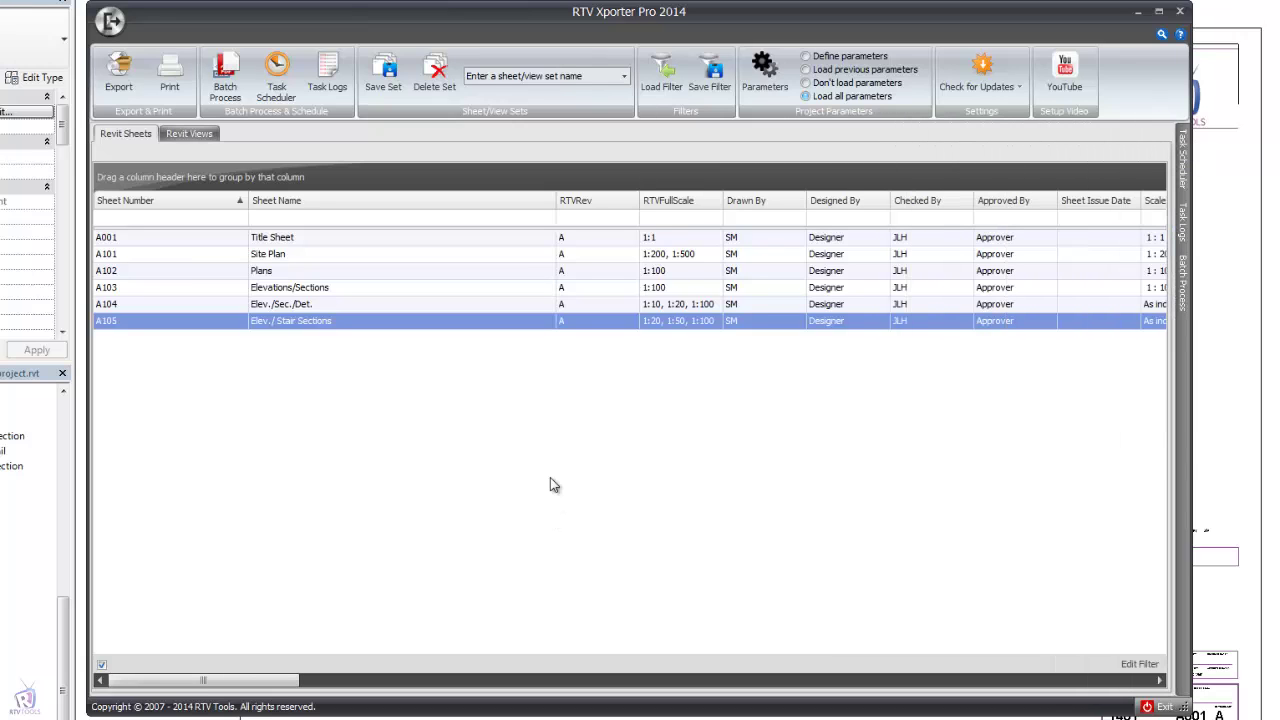
left_click(280, 78)
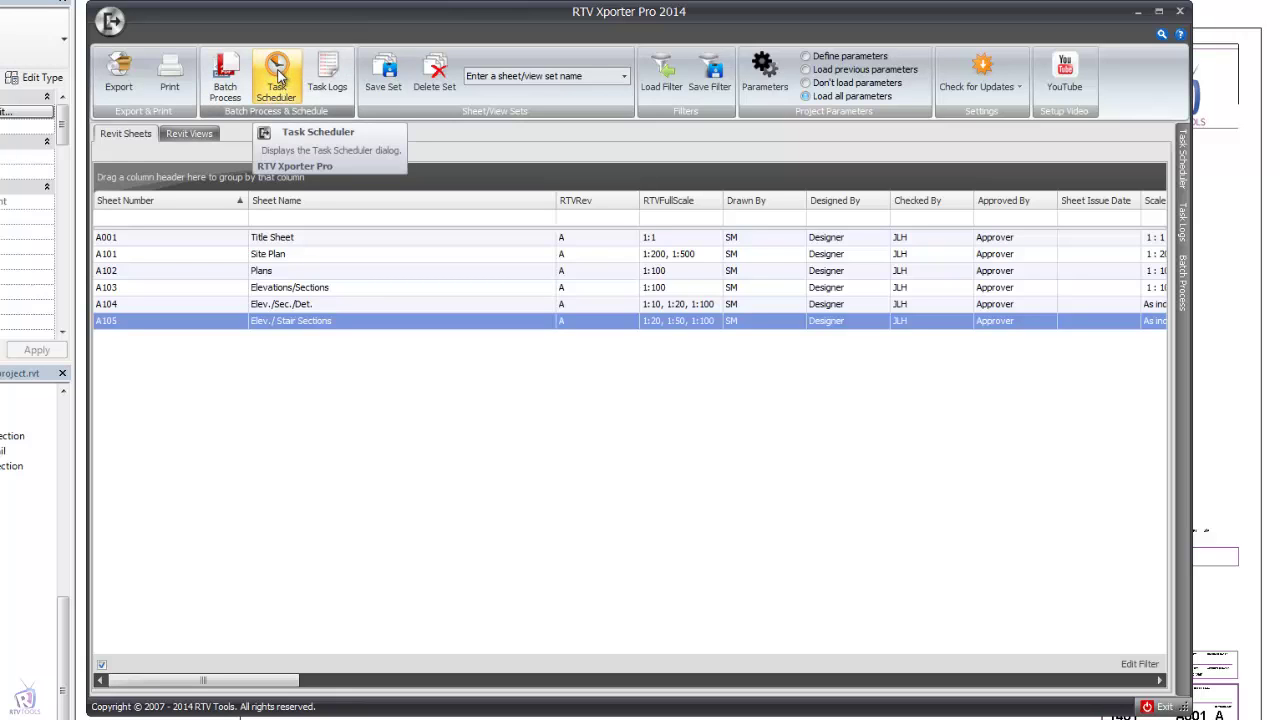
left_click(280, 78)
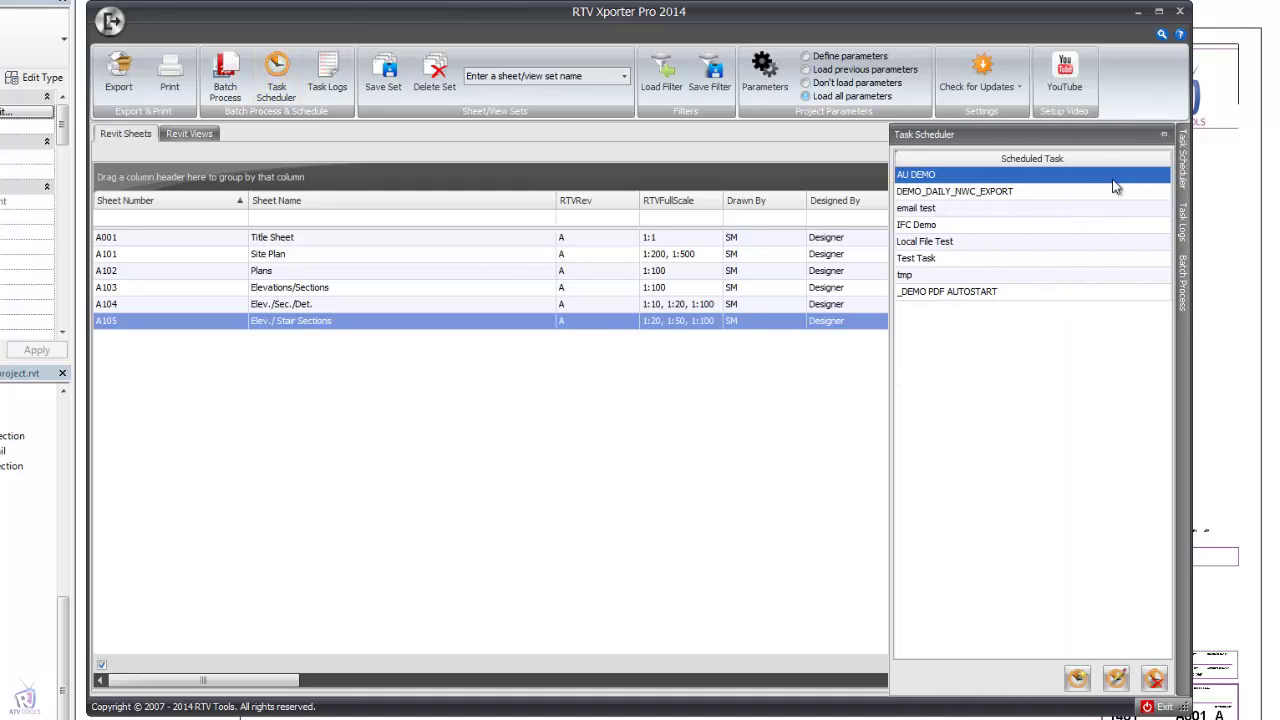
left_click(1163, 136)
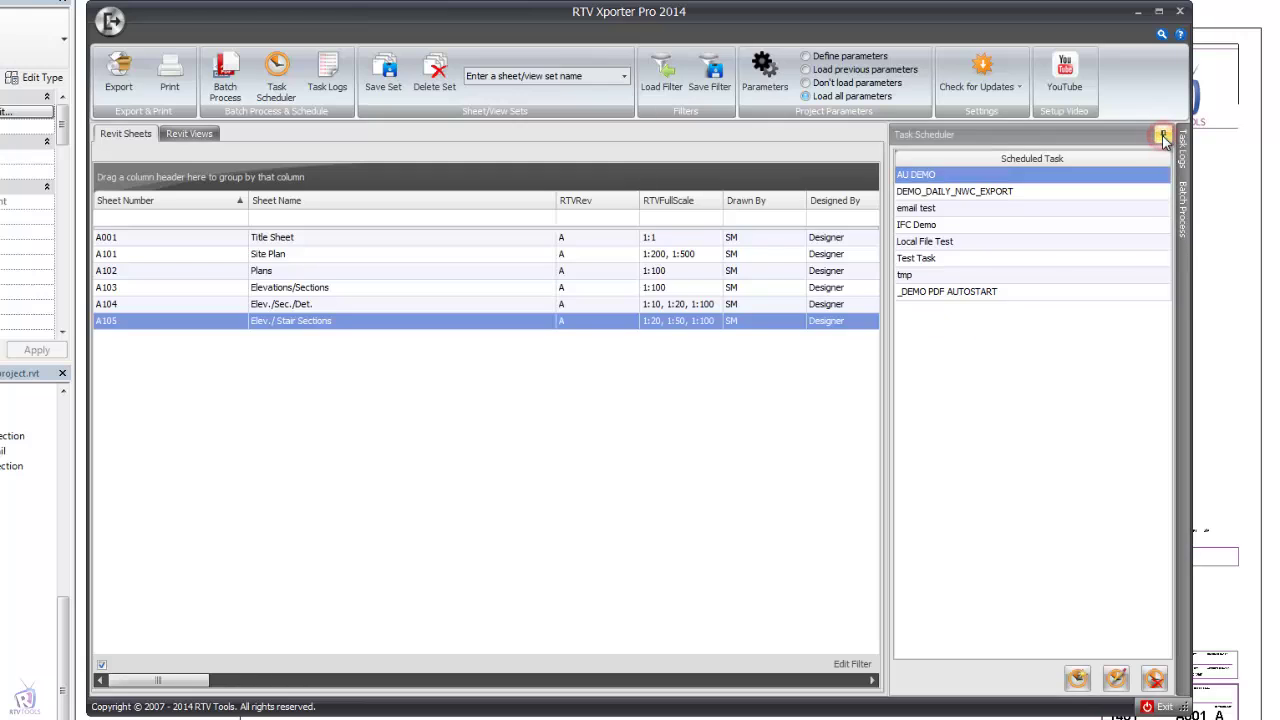
left_click(978, 180)
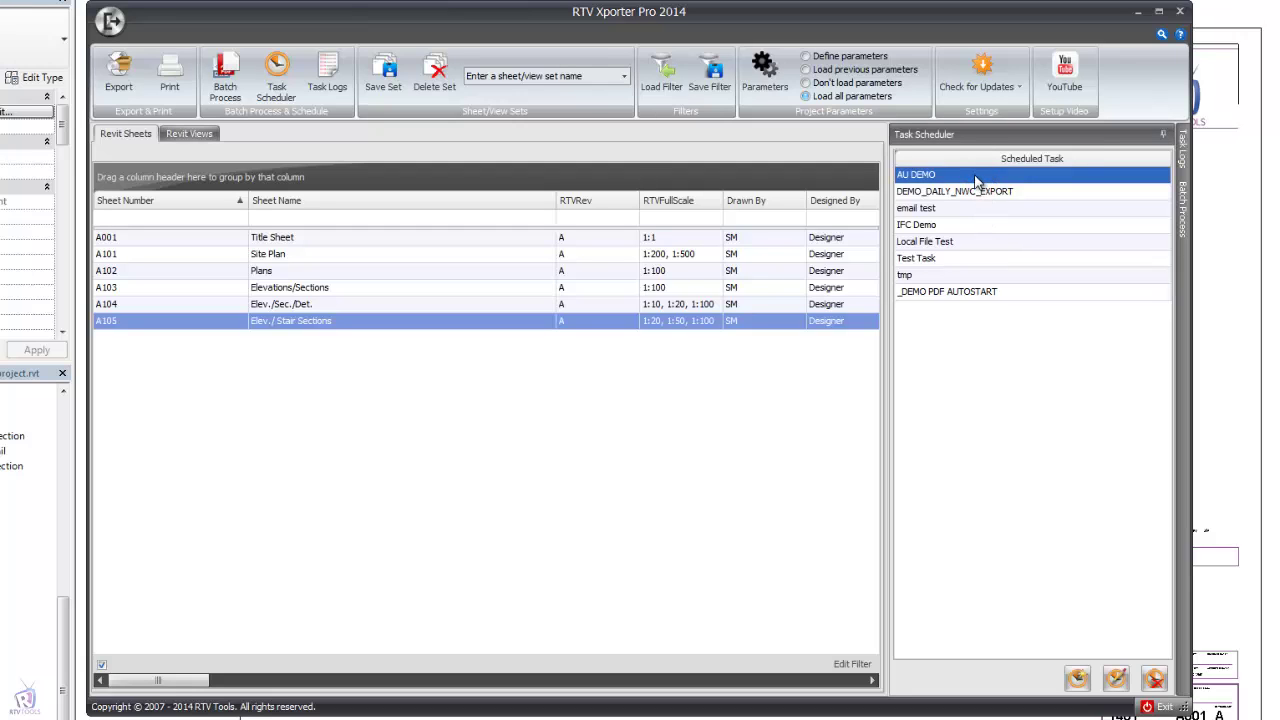
Open the AU DEMO task's Scheduler dialog, set to run once on 5/12/2013 at 2:14:02 PM
double_click(976, 178)
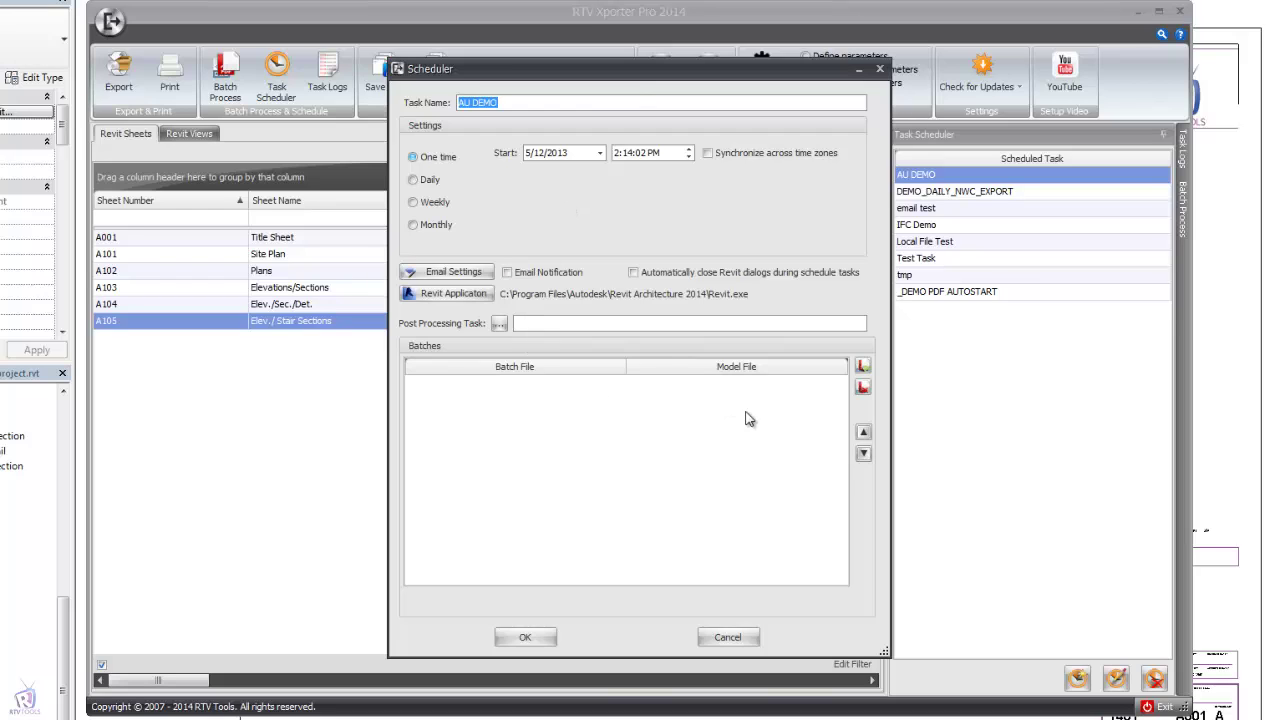
key("Tab")
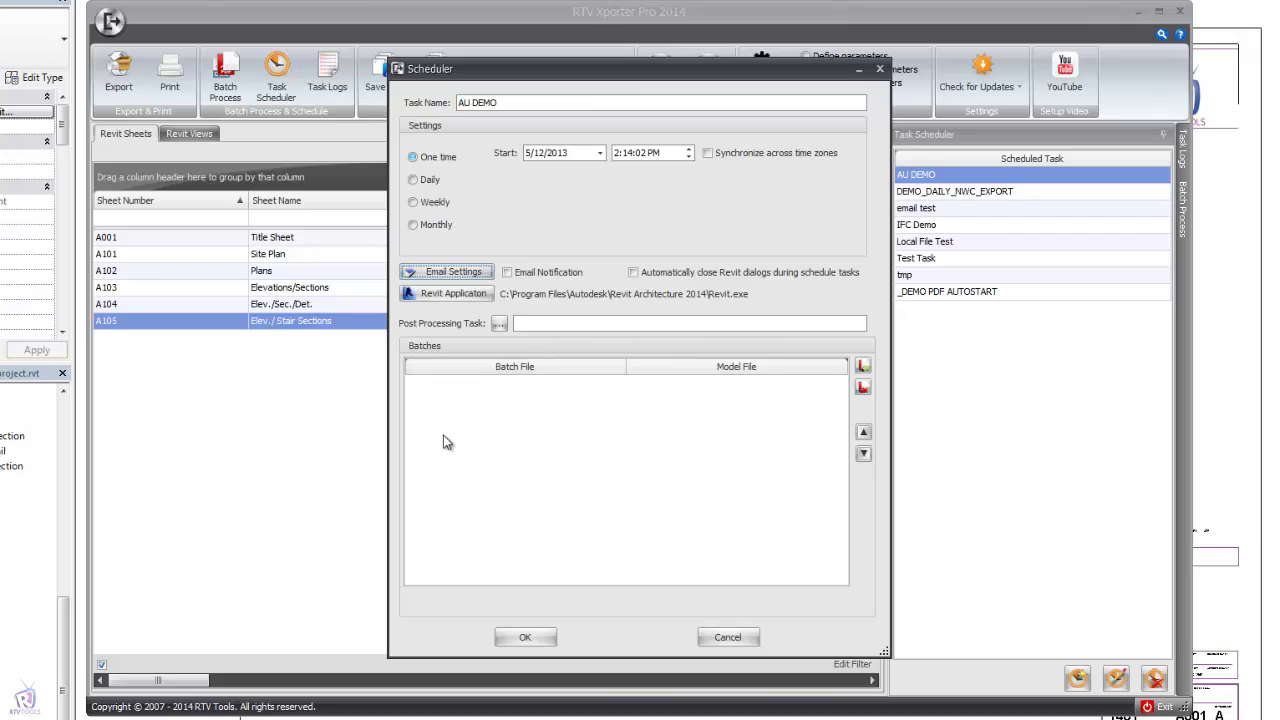
left_click(440, 274)
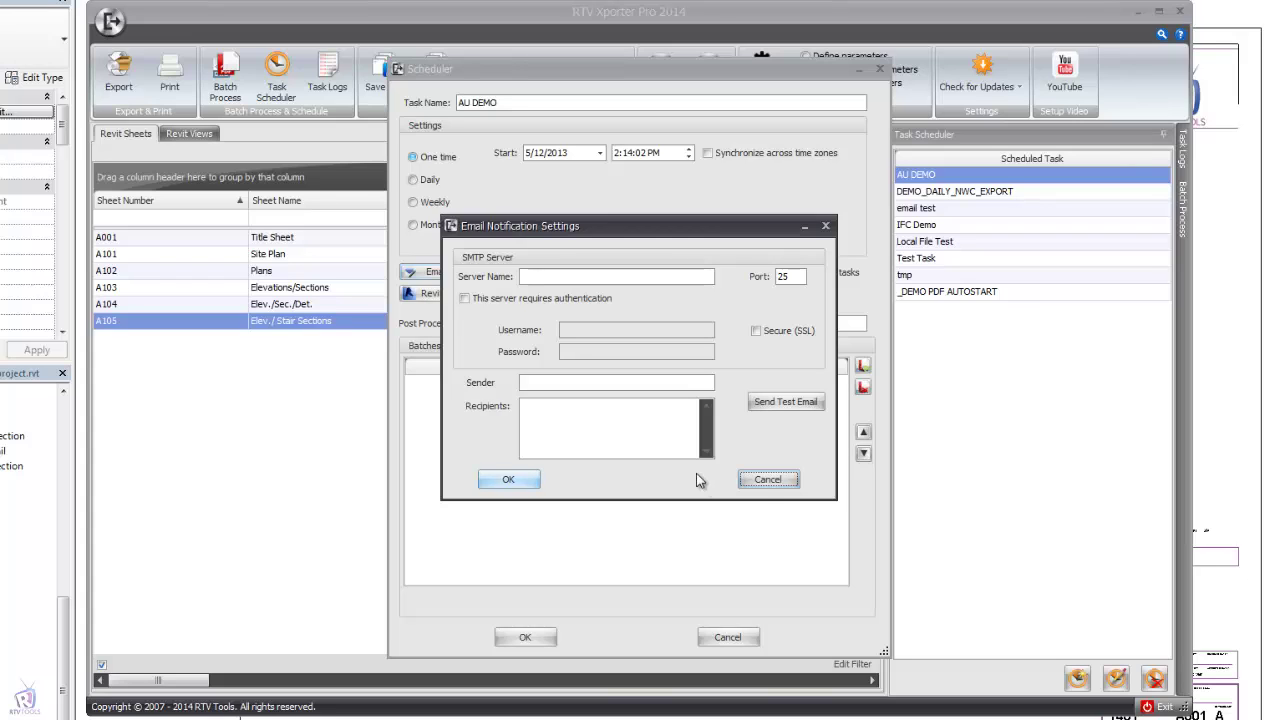
left_click(767, 480)
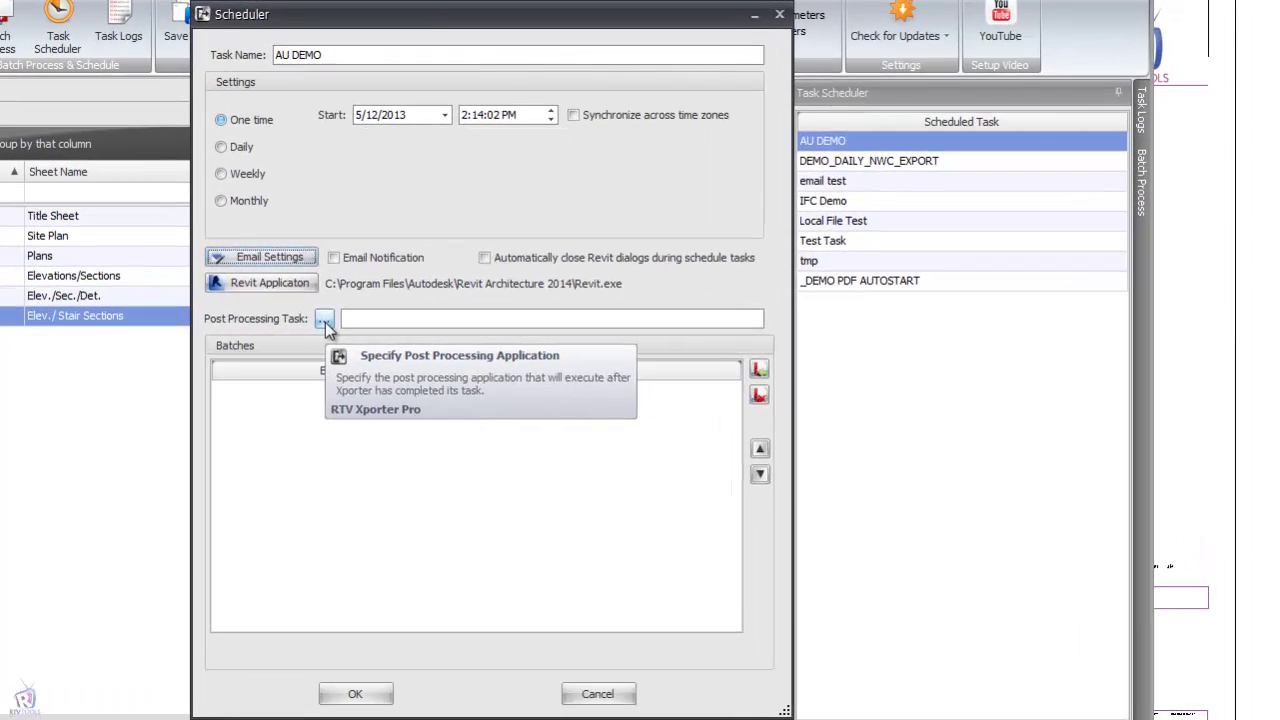
left_click(500, 326)
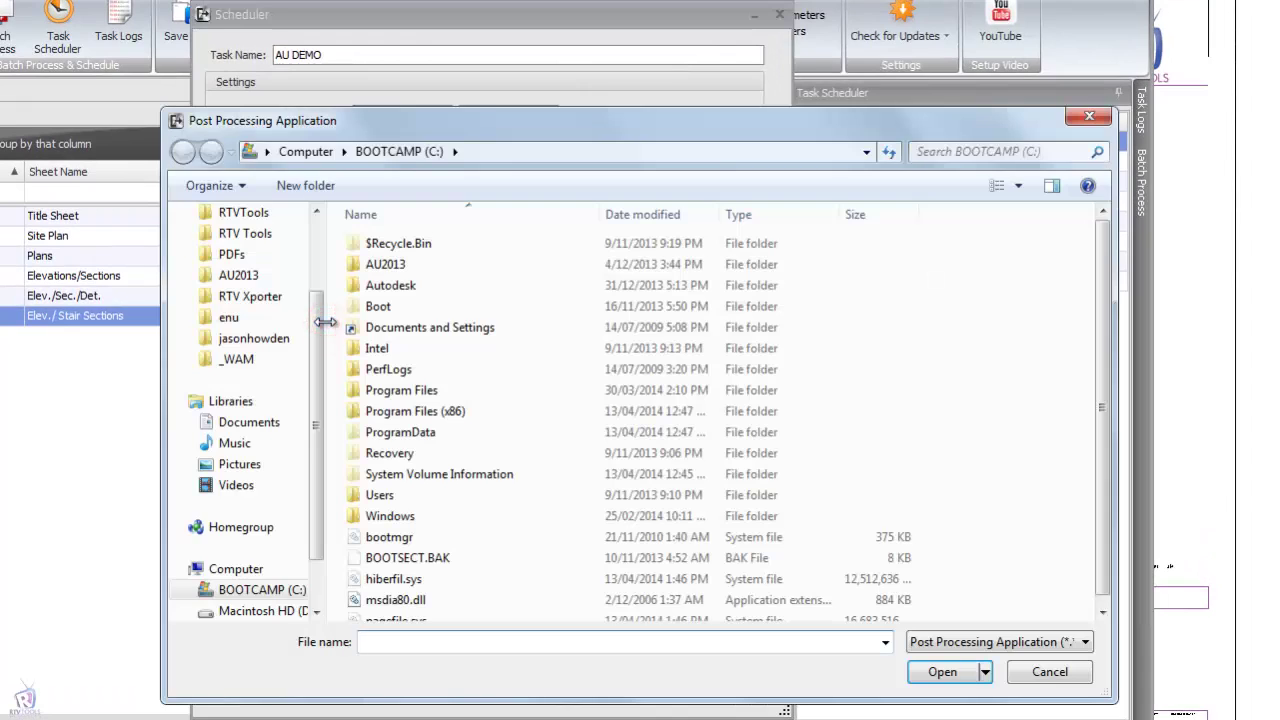
left_click(1044, 678)
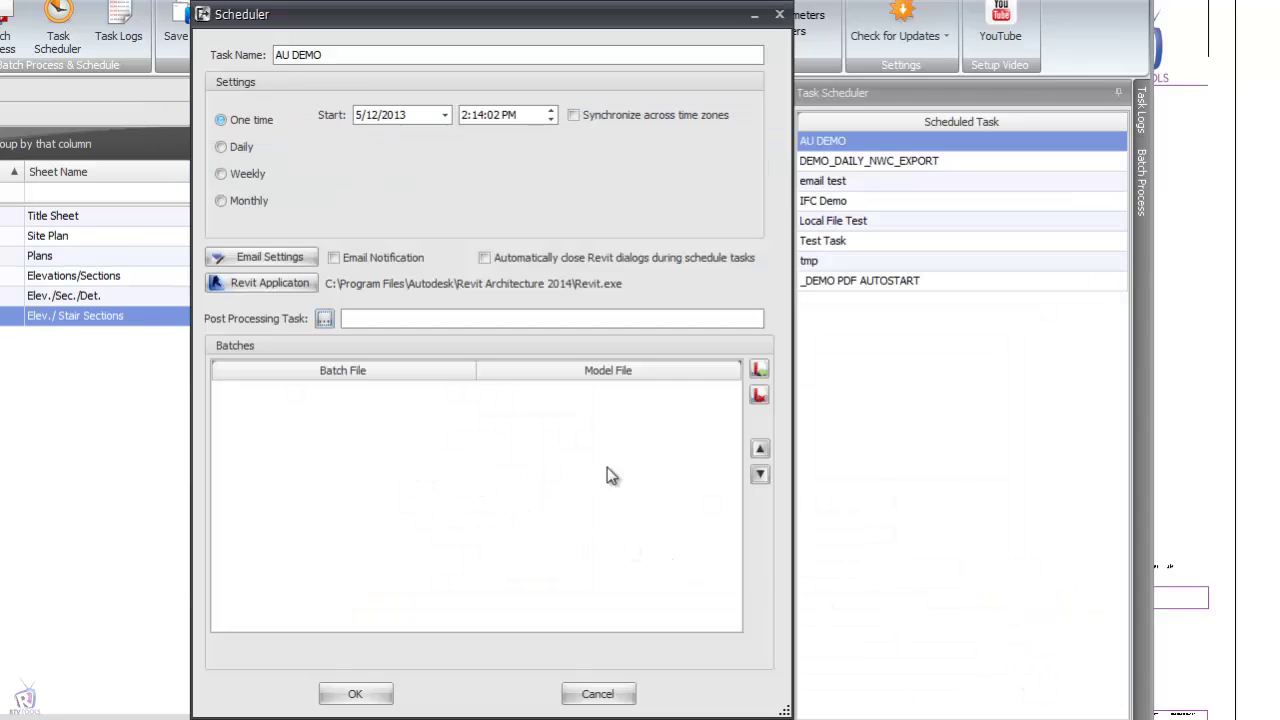
Load the four export batch files, Export-DWF_DWFx through Export-NWC, into the AU DEMO task
left_click(759, 372)
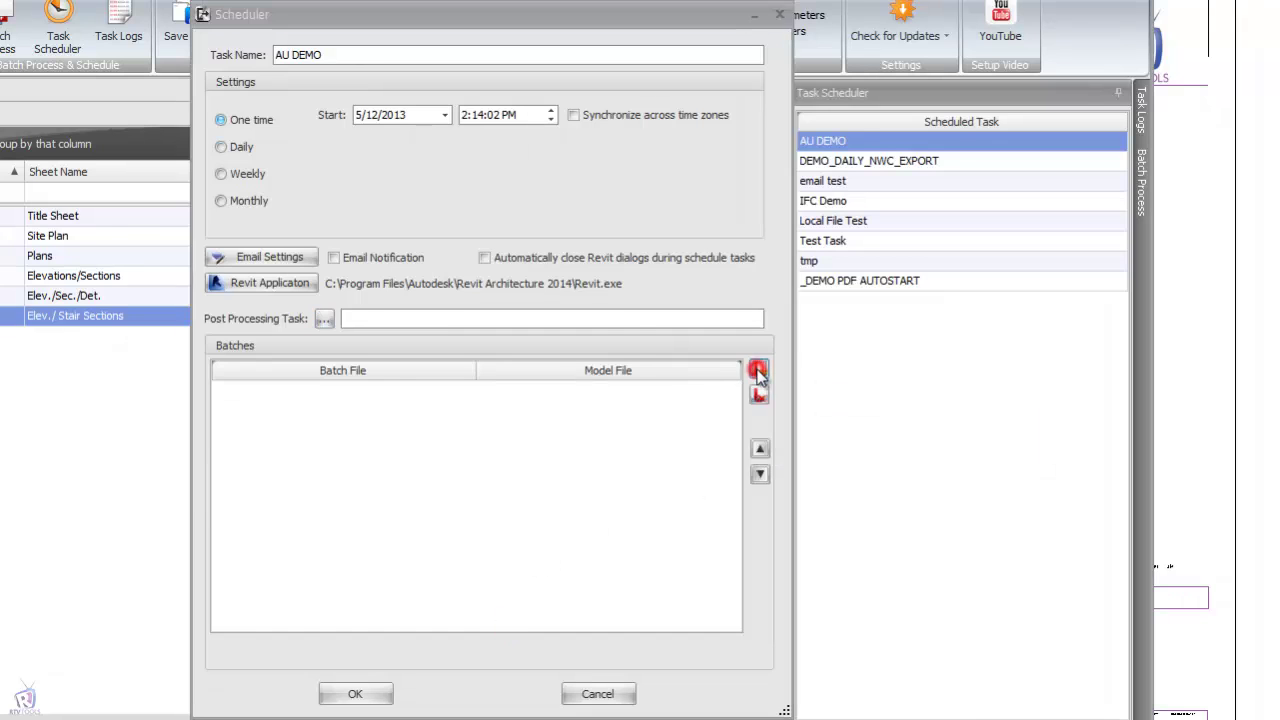
left_click(440, 306)
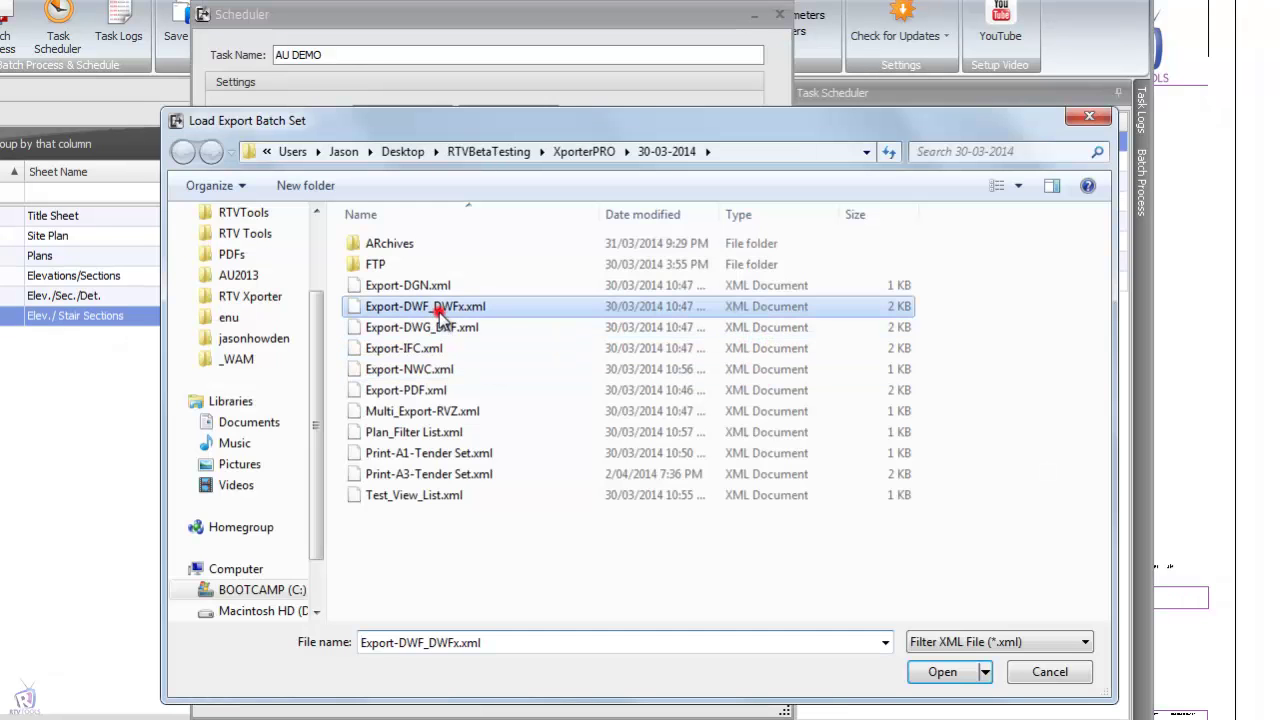
left_click(432, 370, "shift")
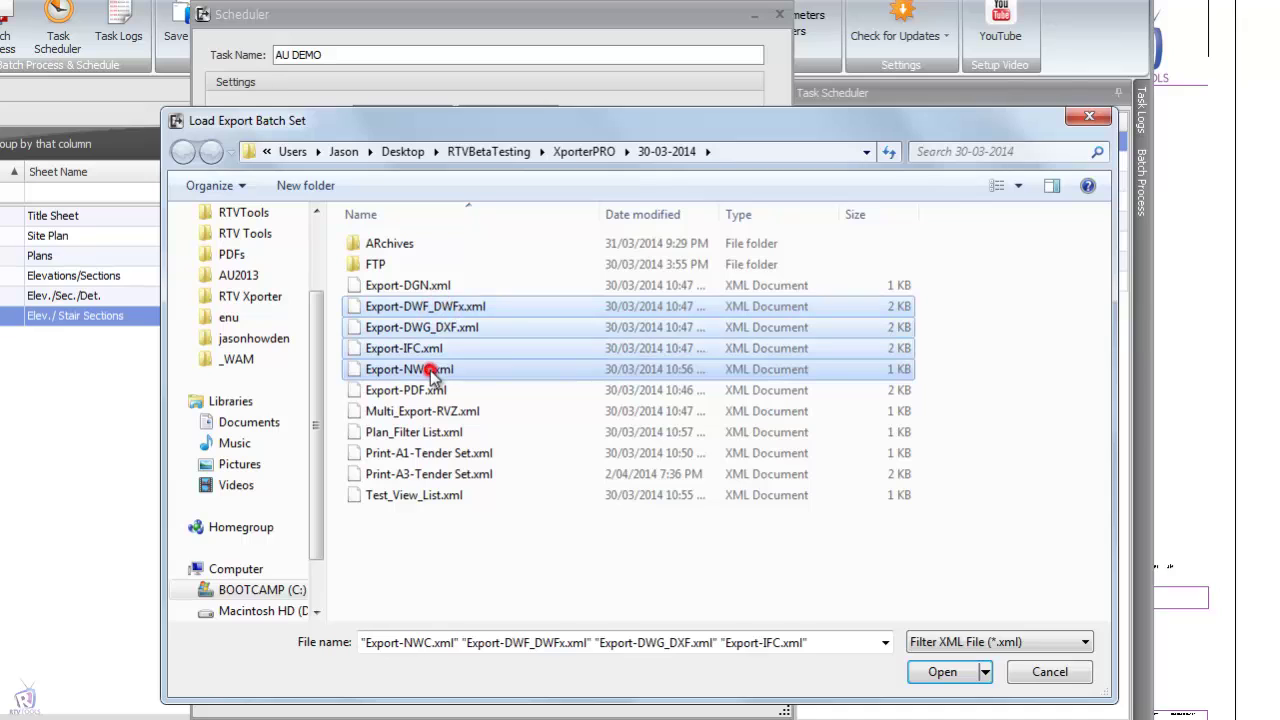
left_click(940, 672)
Move the second batch file up and down the order, then remove all four batch files
left_click(634, 410)
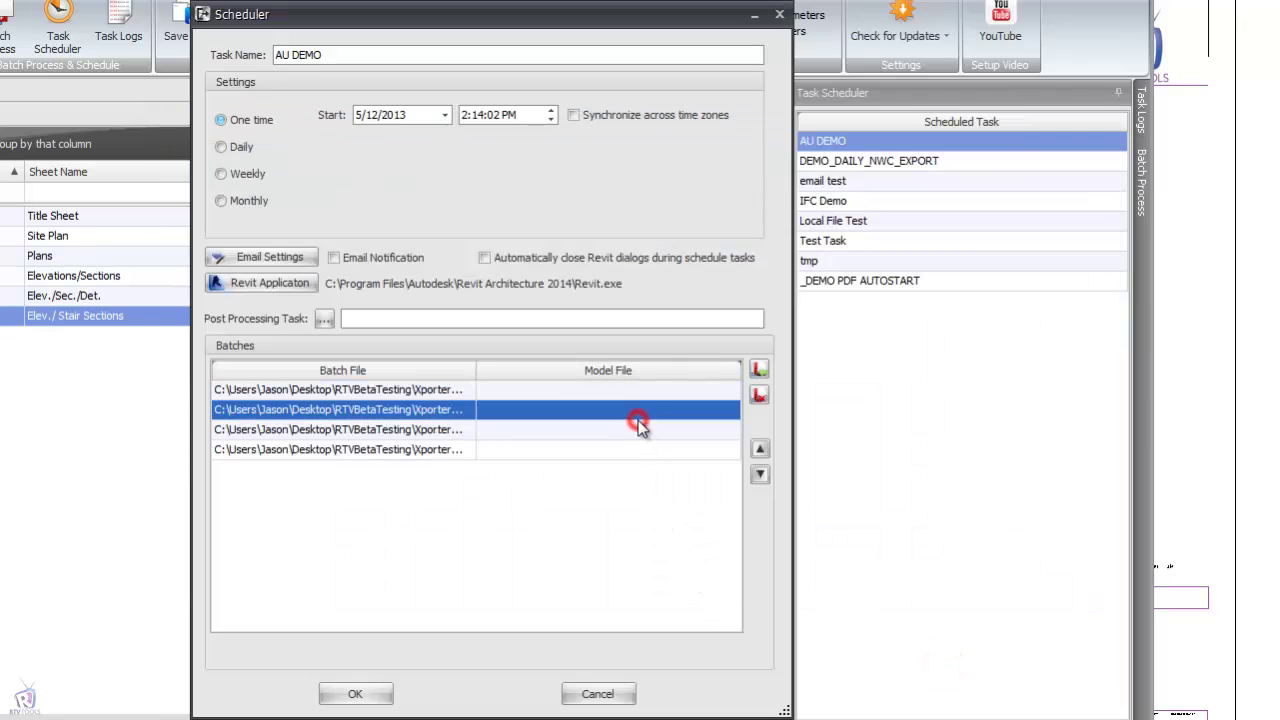
left_click(760, 452)
left_click(762, 476)
left_click(762, 476)
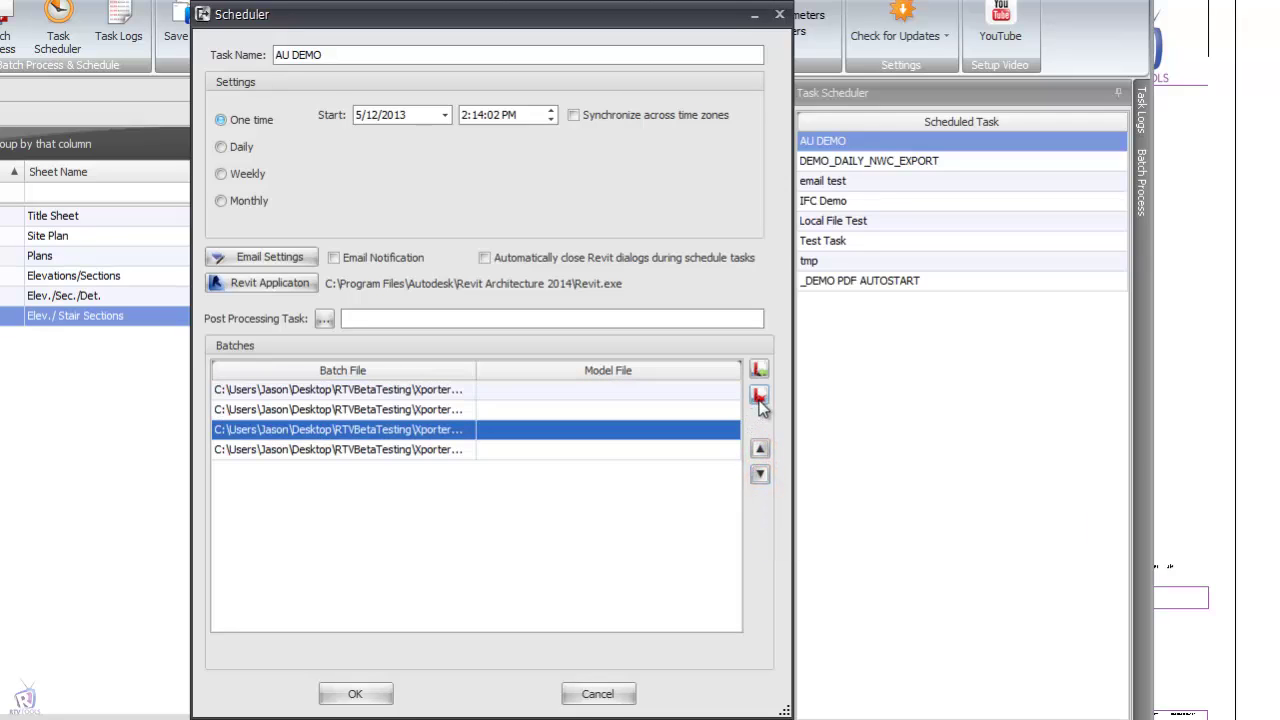
left_click(760, 395)
left_click(760, 395)
left_click(760, 395)
left_click(760, 395)
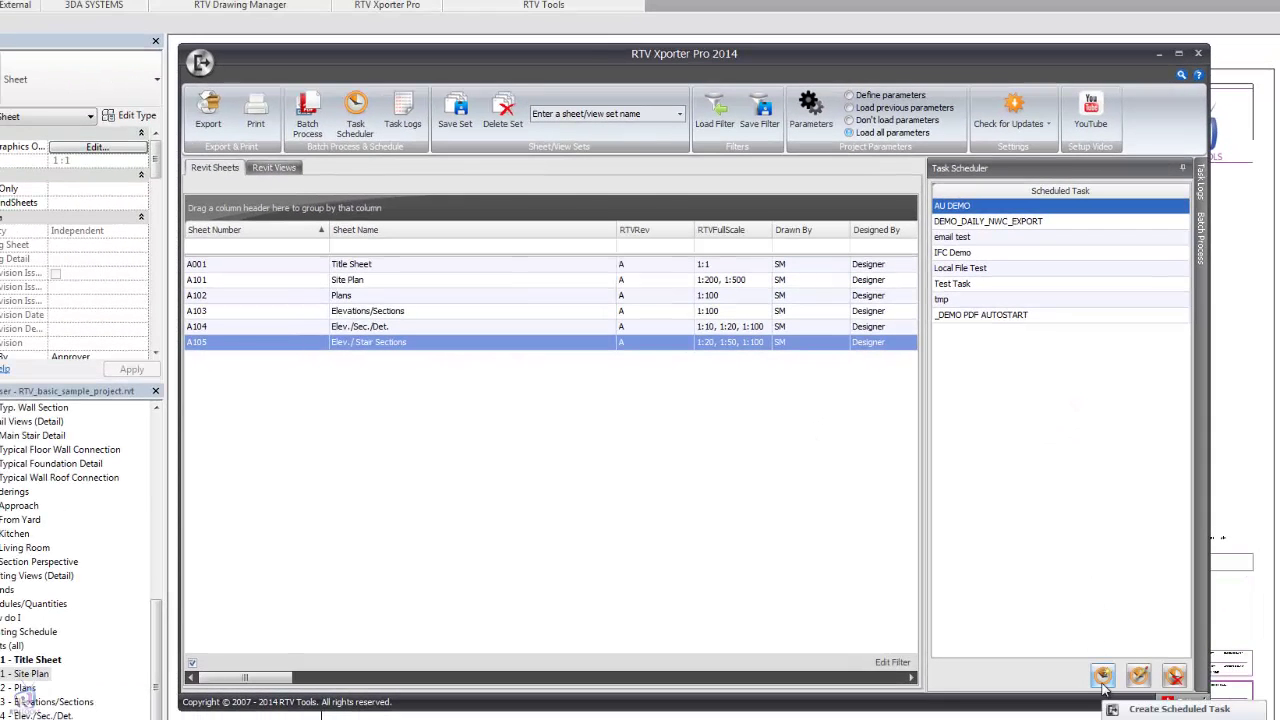
left_click(1102, 676)
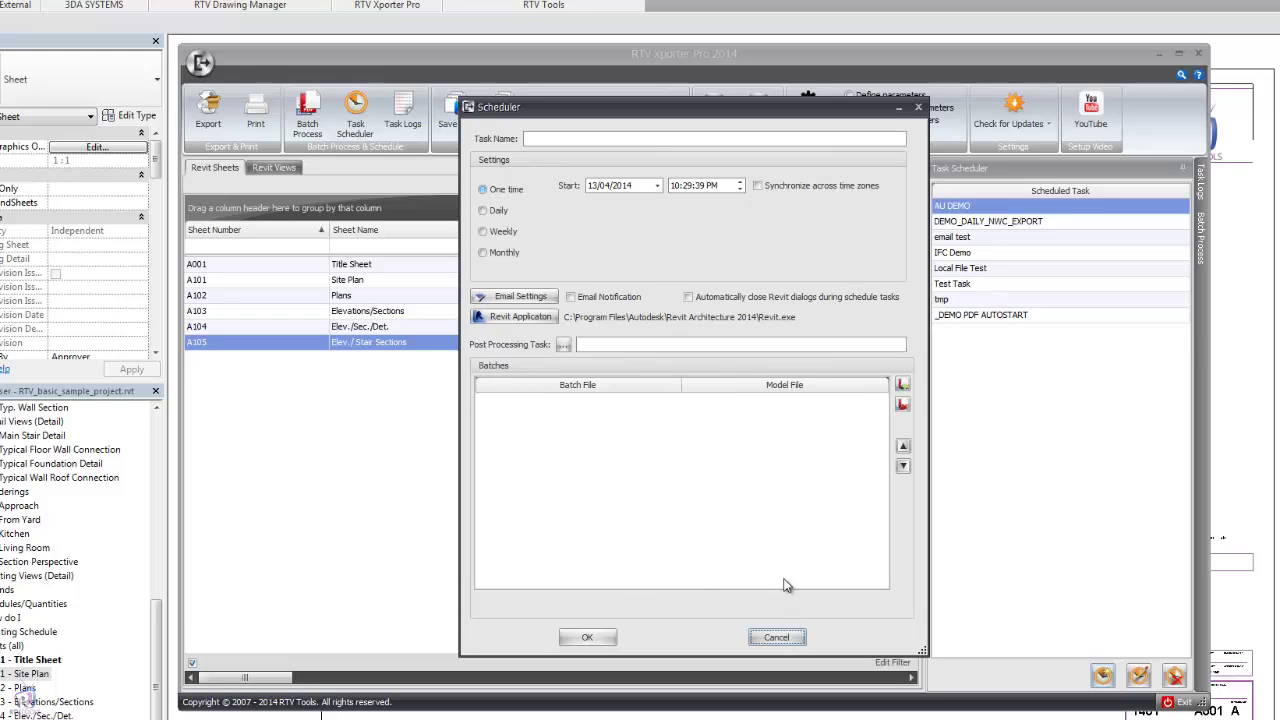
left_click(786, 640)
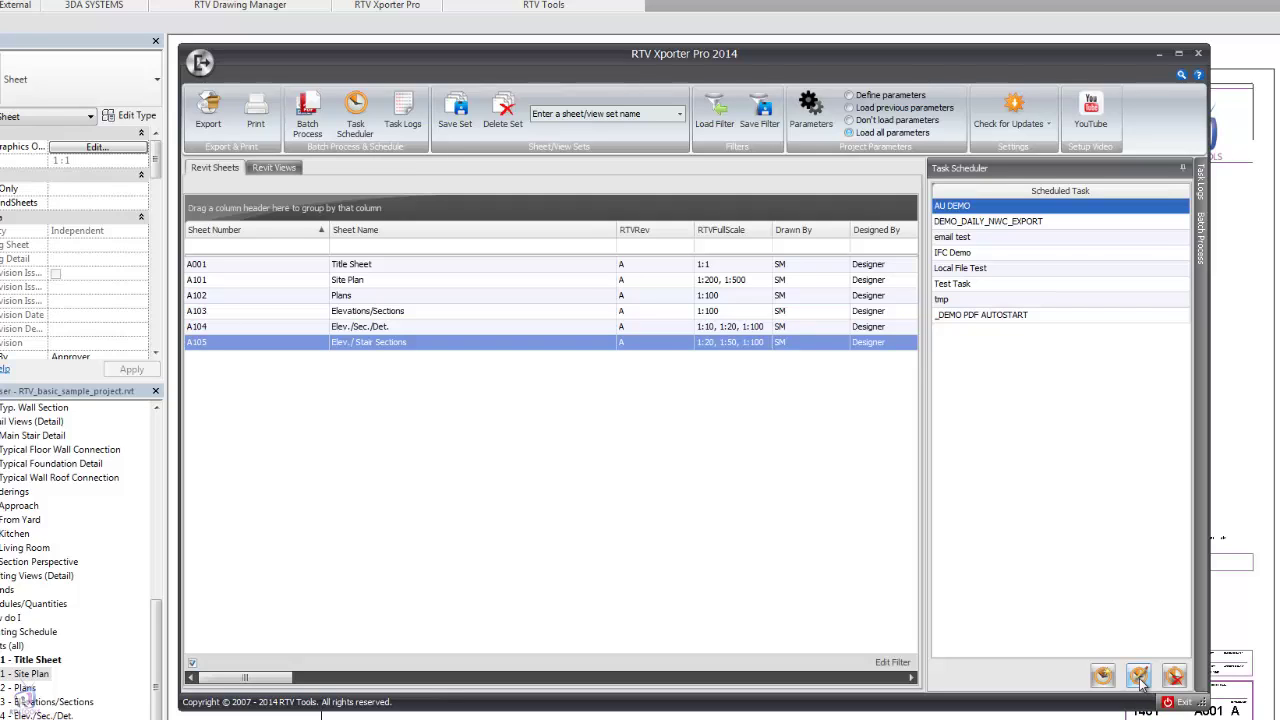
left_click(1139, 677)
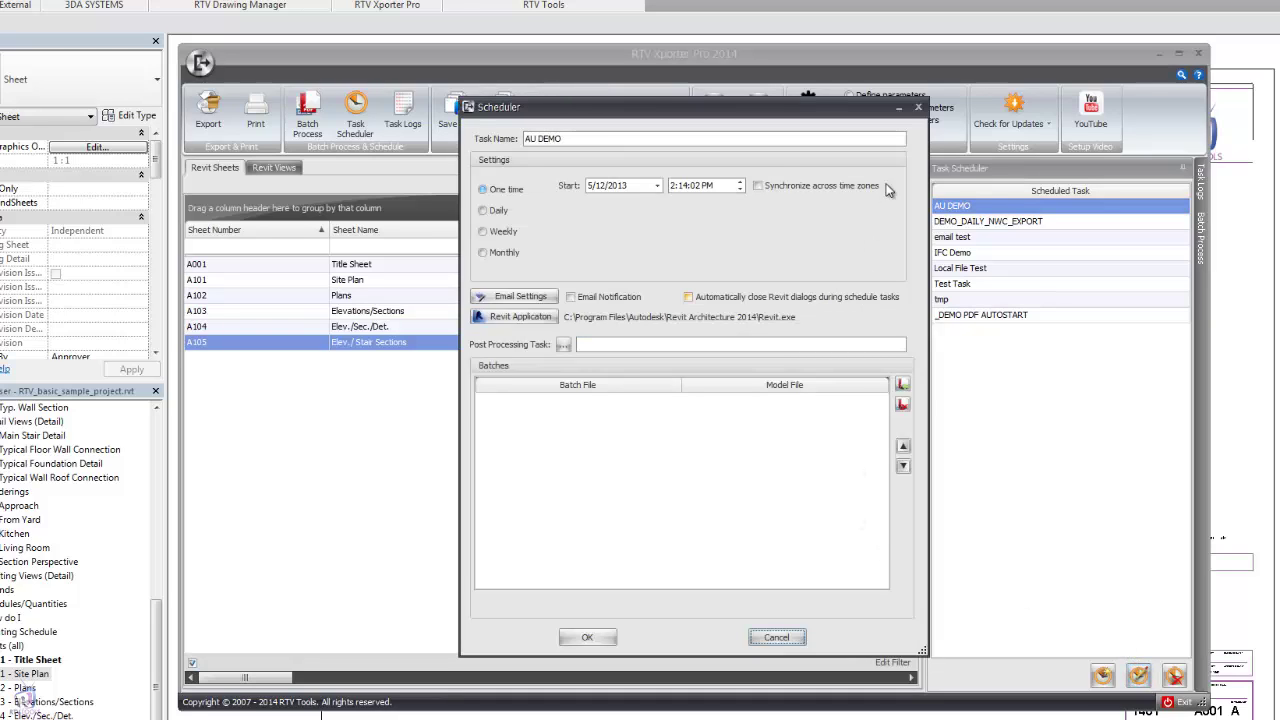
left_click(918, 107)
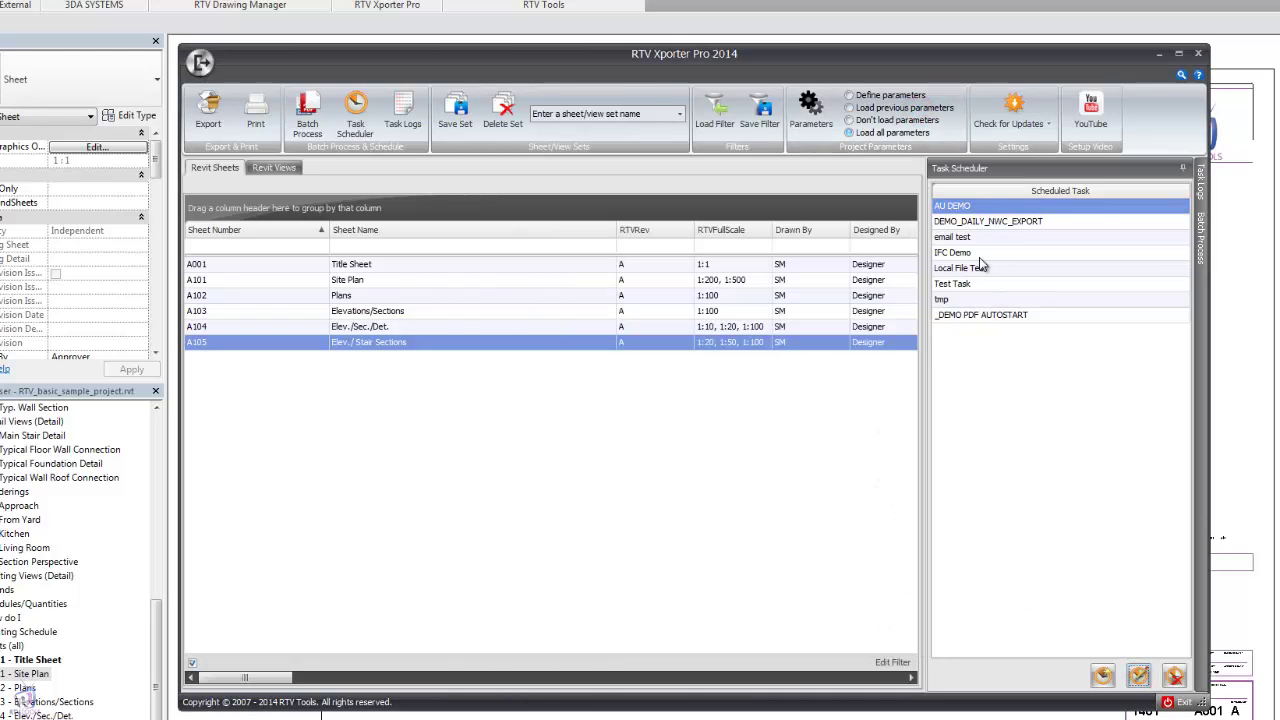
left_click(979, 254)
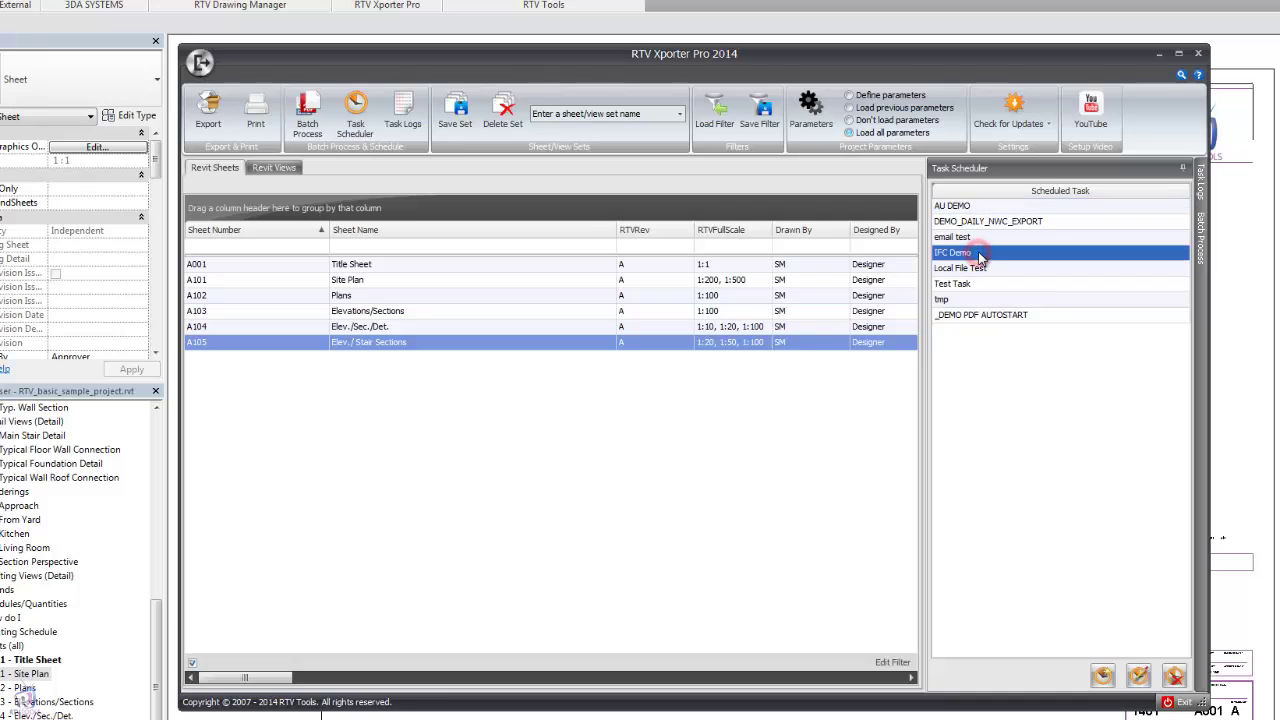
double_click(979, 254)
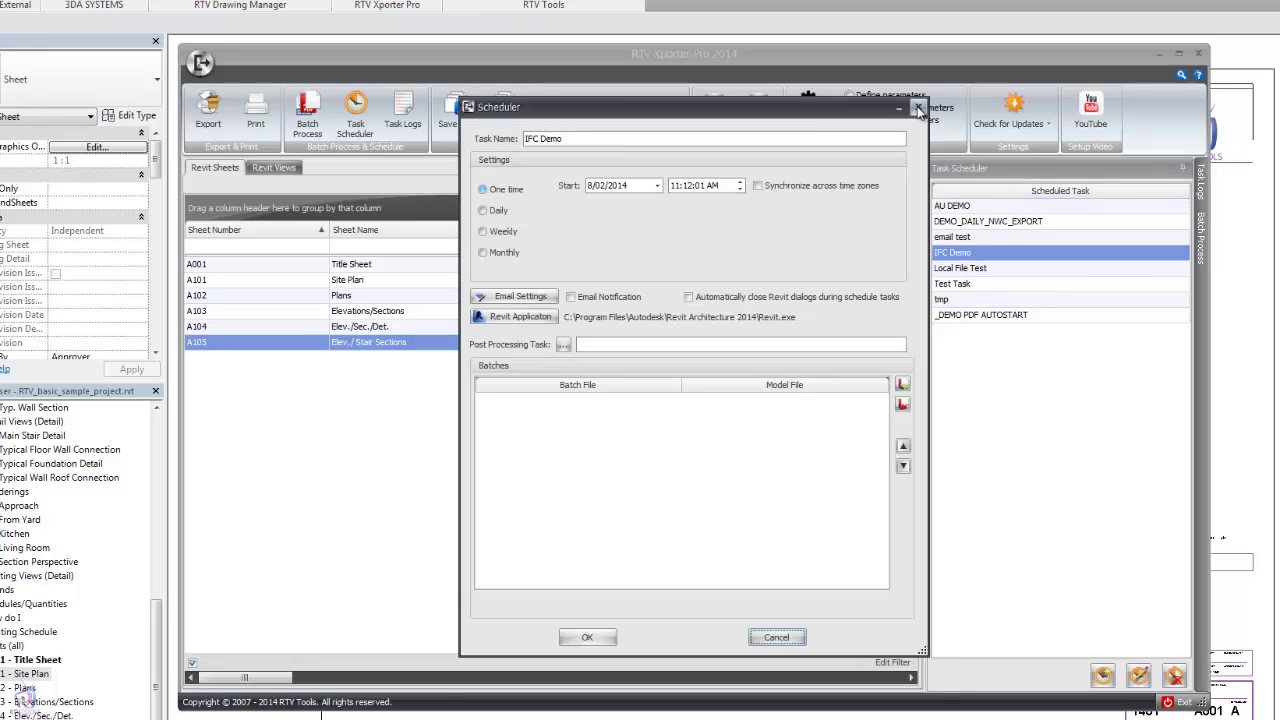
left_click(917, 108)
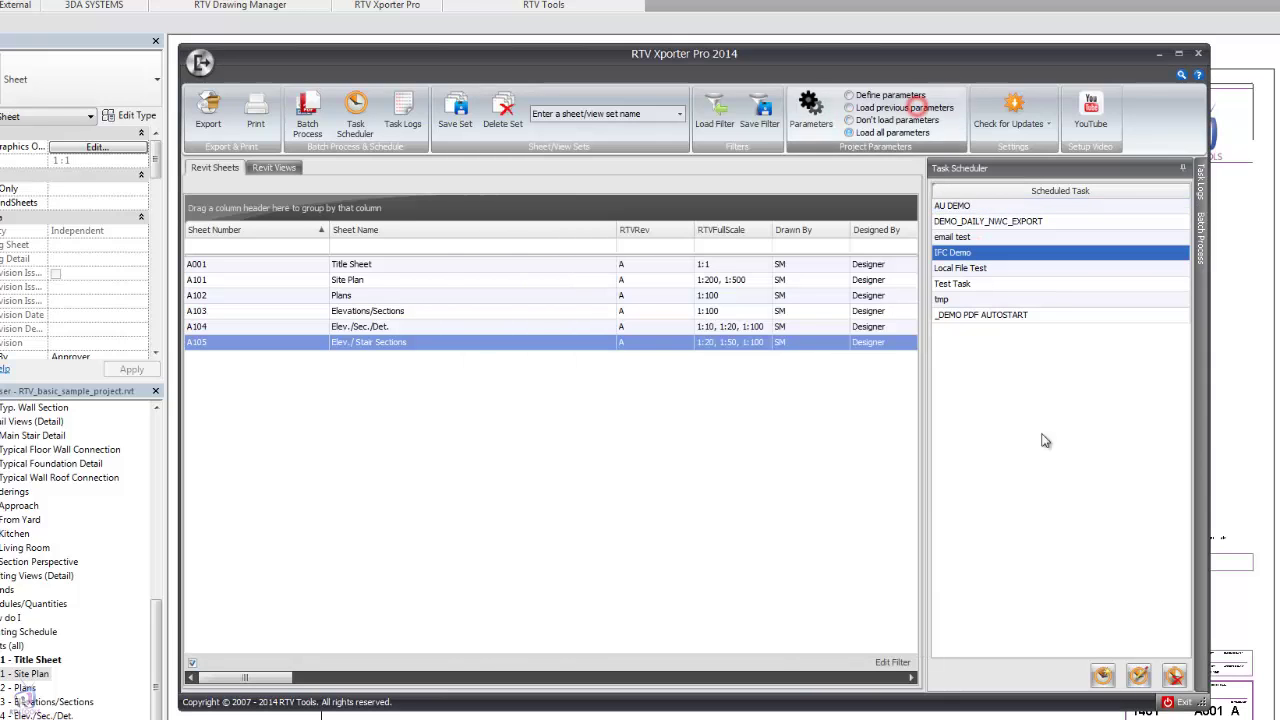
left_click(987, 285)
left_click(988, 298)
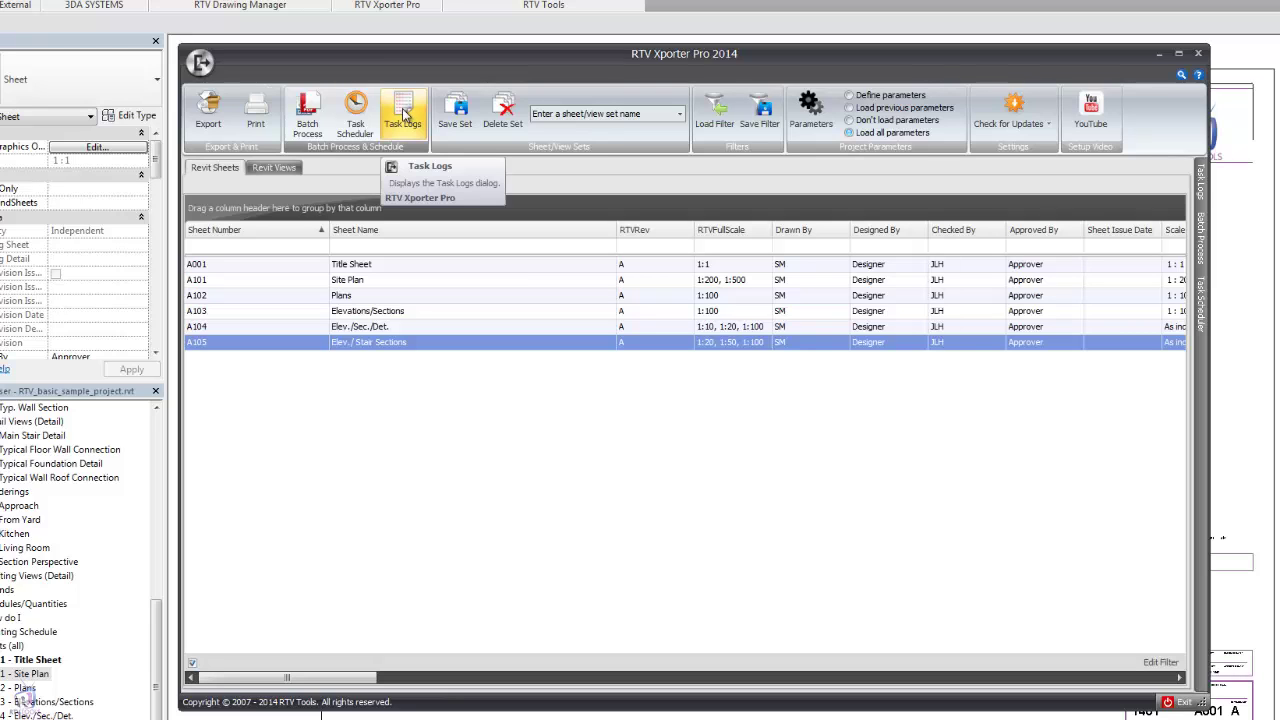
Show the Task Logs panel and scroll down to the December 2013 log files
left_click(404, 114)
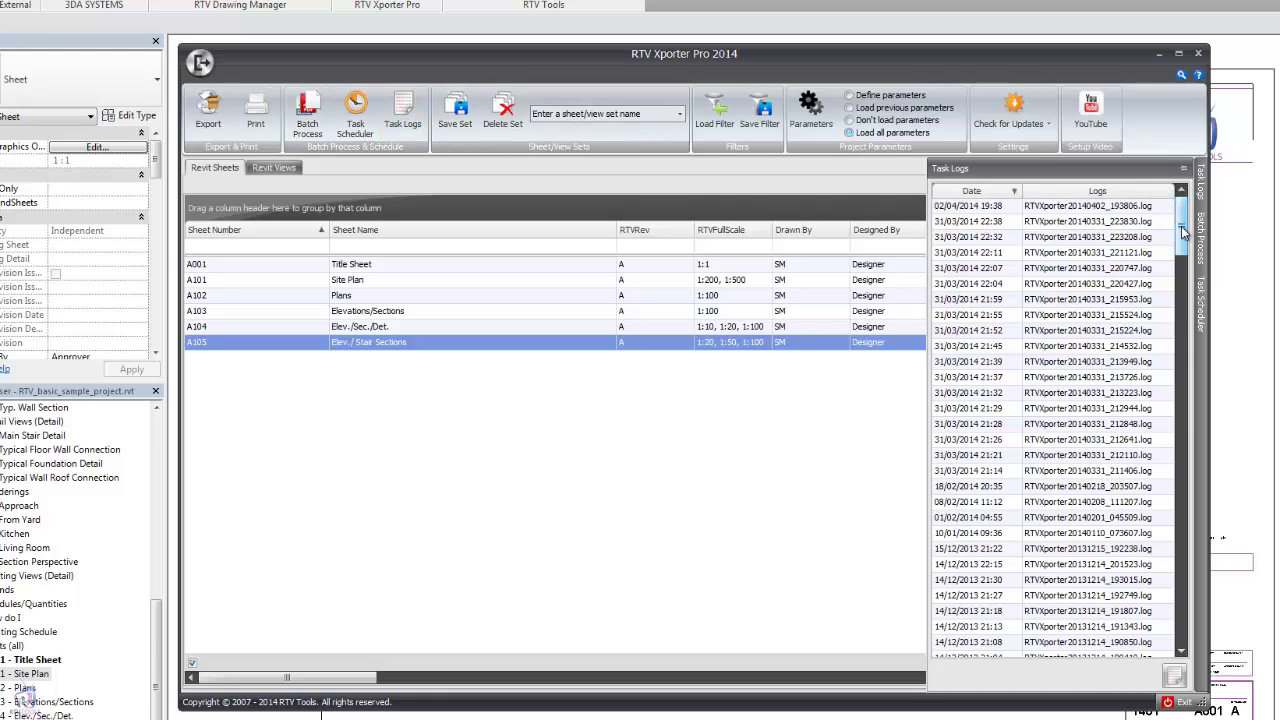
left_click_drag(1183, 231, 1165, 381)
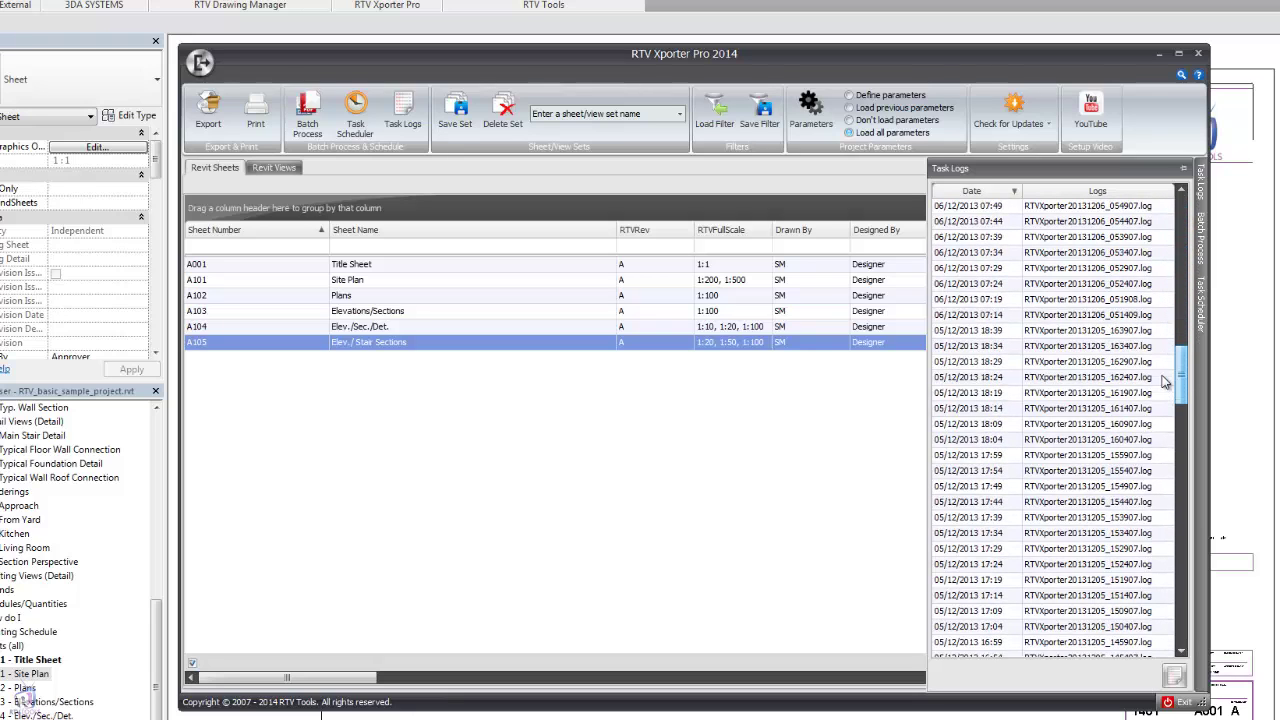
double_click(1060, 362)
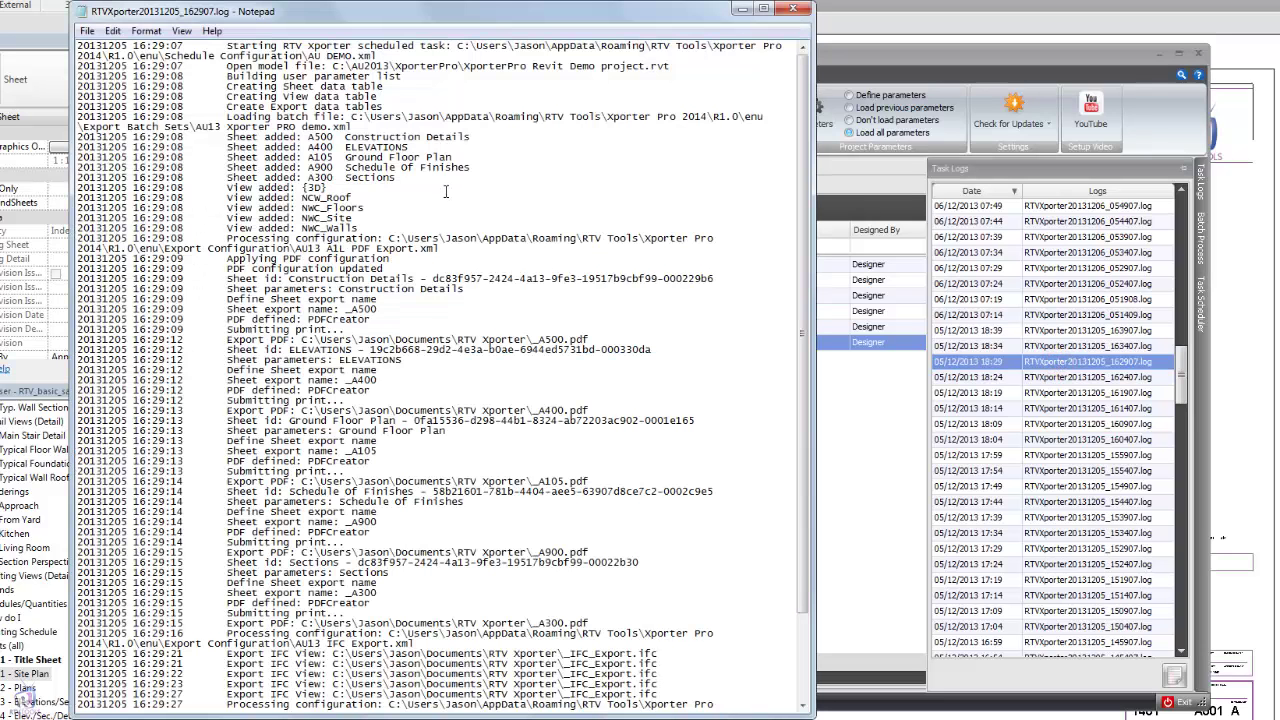
scroll(446, 191, "down", 4)
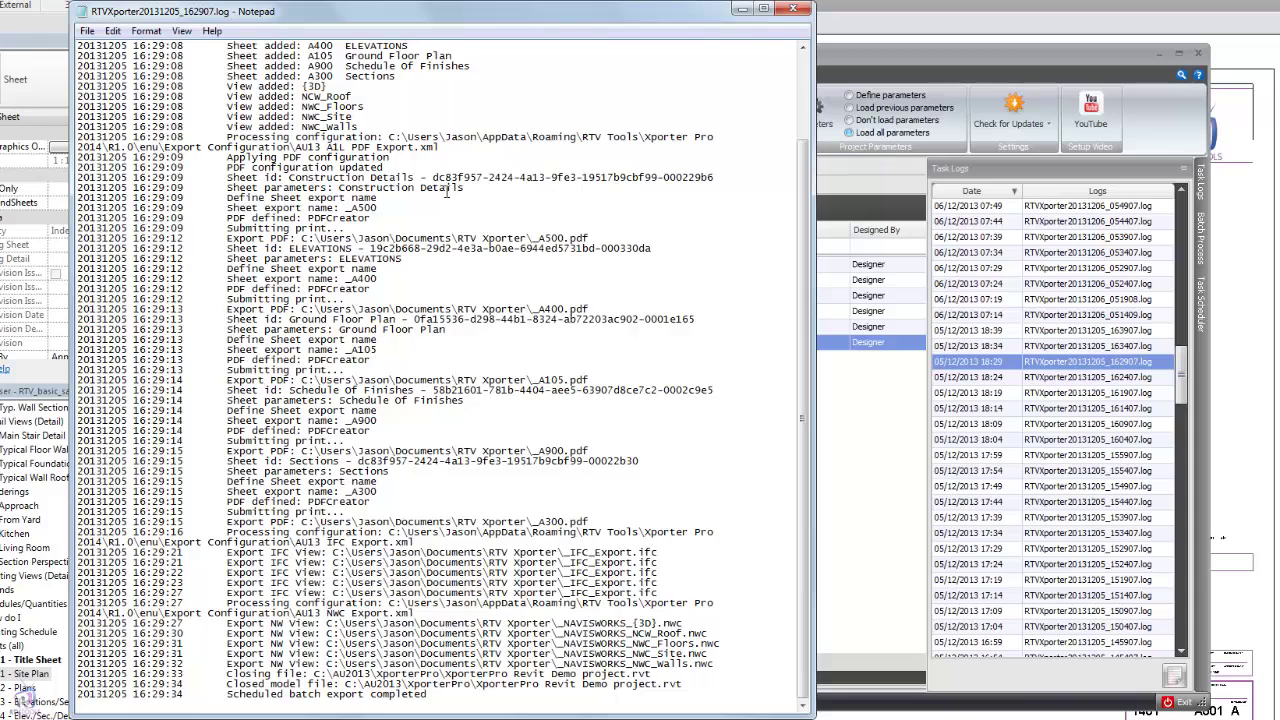
scroll(446, 191, "up", 3)
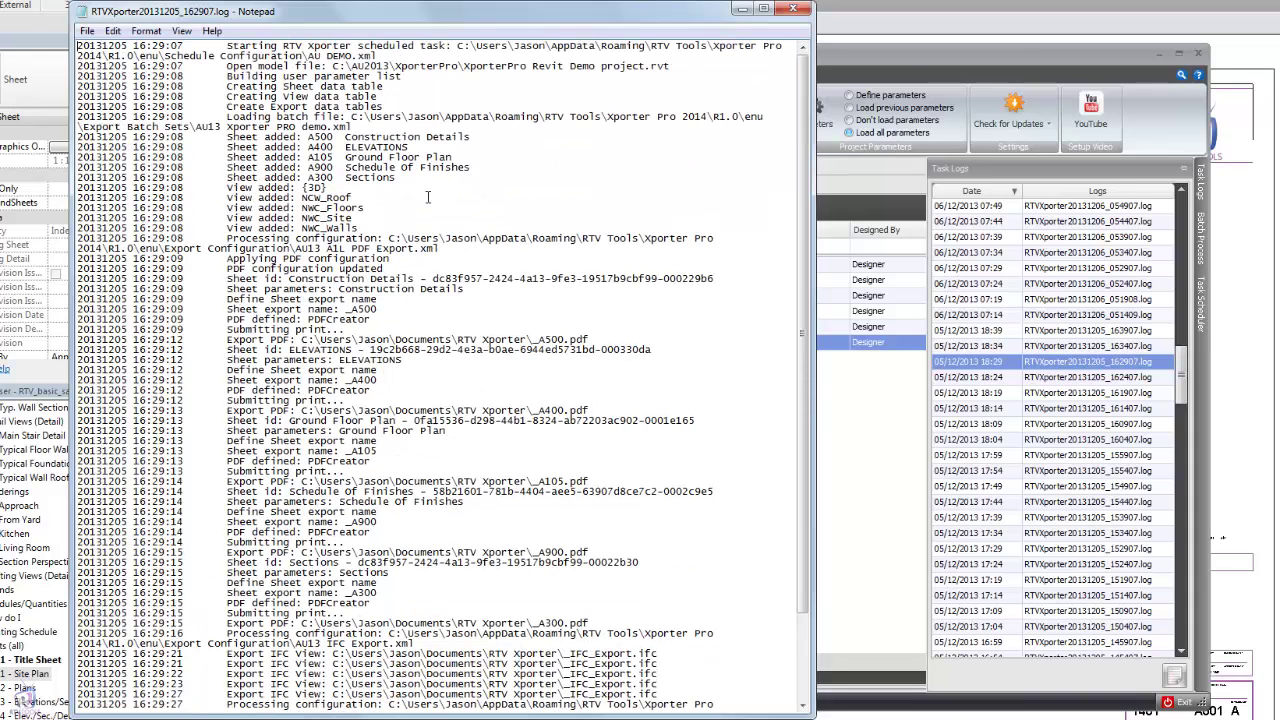
Close the log file and save sheets A101–A103 as a set named 'Test Sheet Set'
left_click(793, 9)
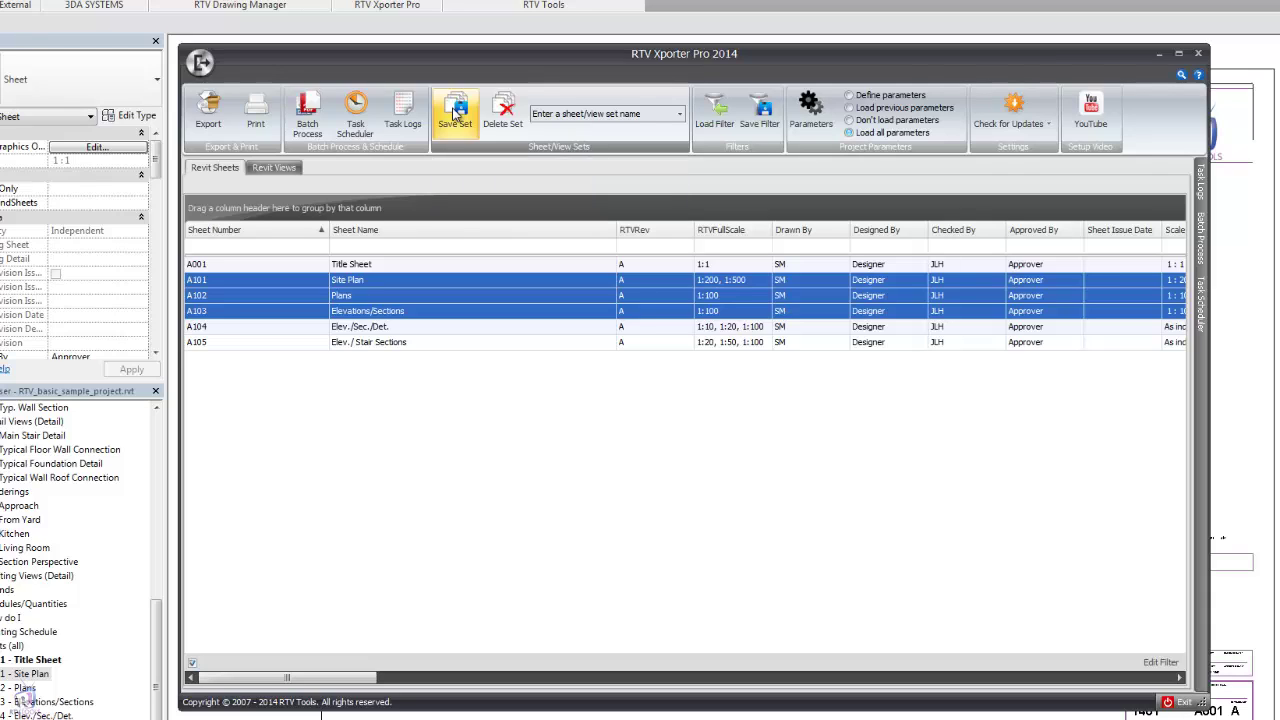
left_click(455, 114)
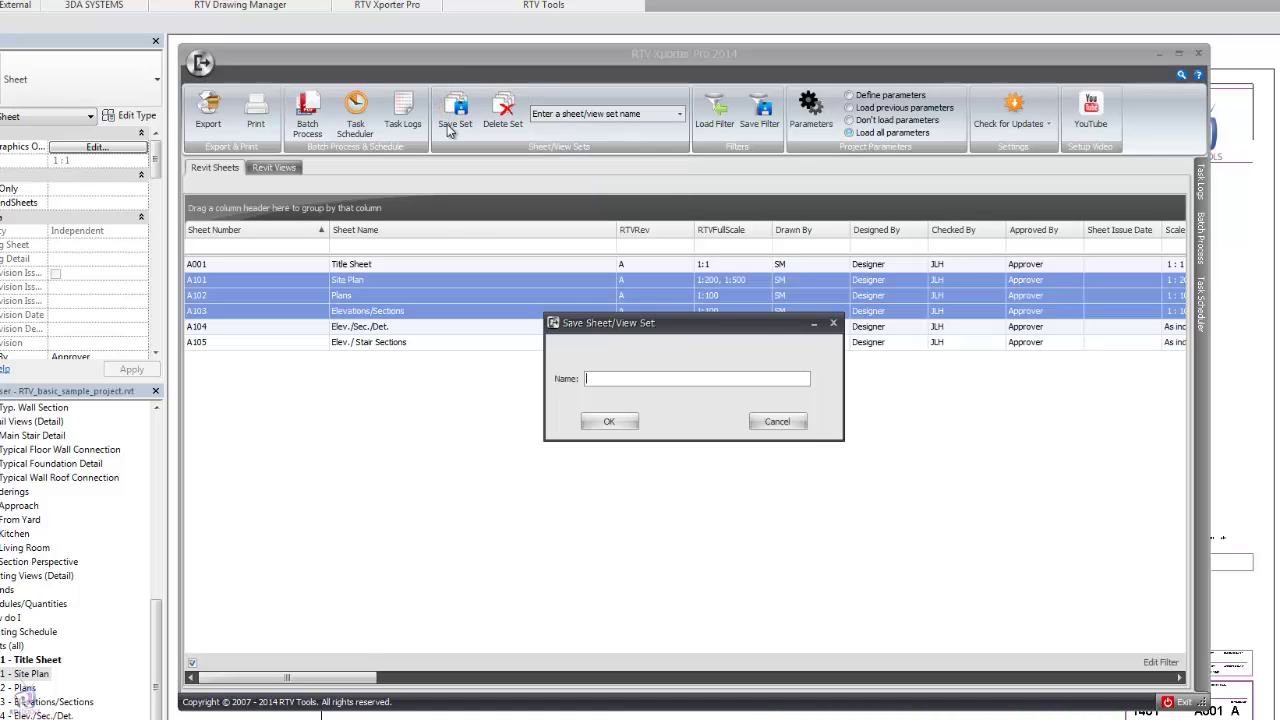
type("Test Sheet")
type("Set")
Confirm the Test Sheet Set save, then load and delete the Test1 sheet set
left_click(610, 426)
left_click(640, 263)
left_click(679, 113)
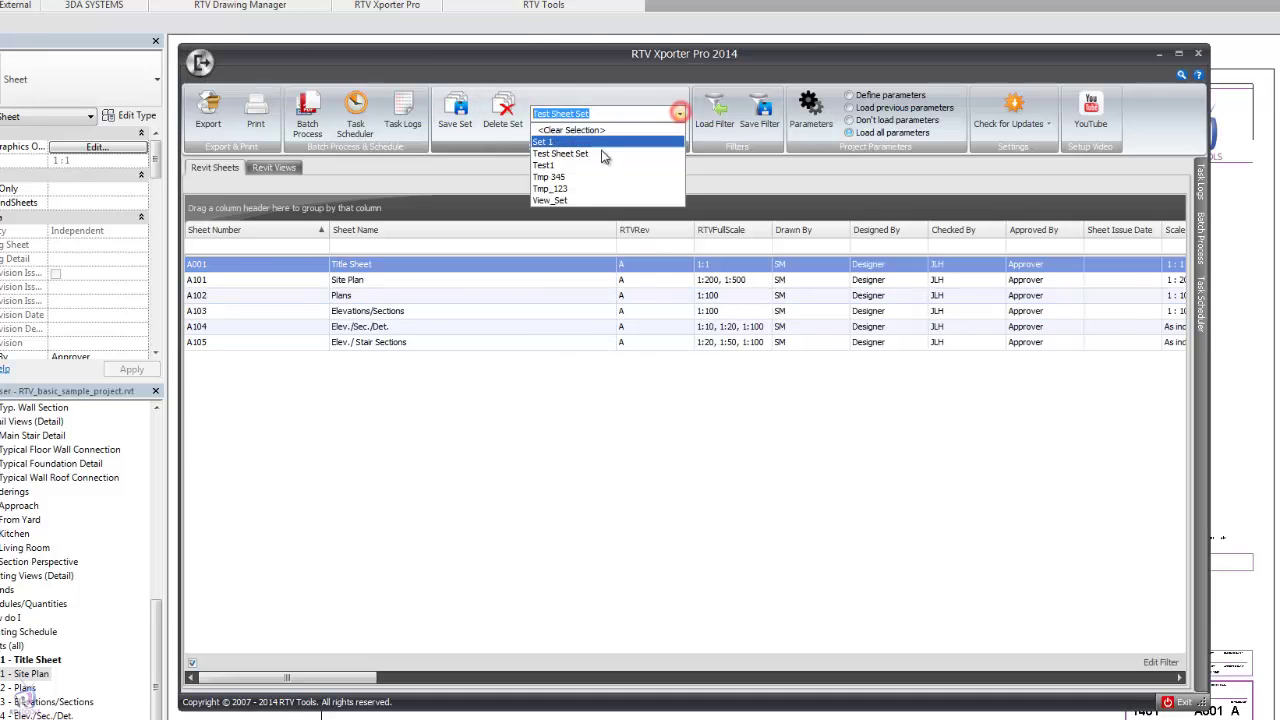
left_click(545, 165)
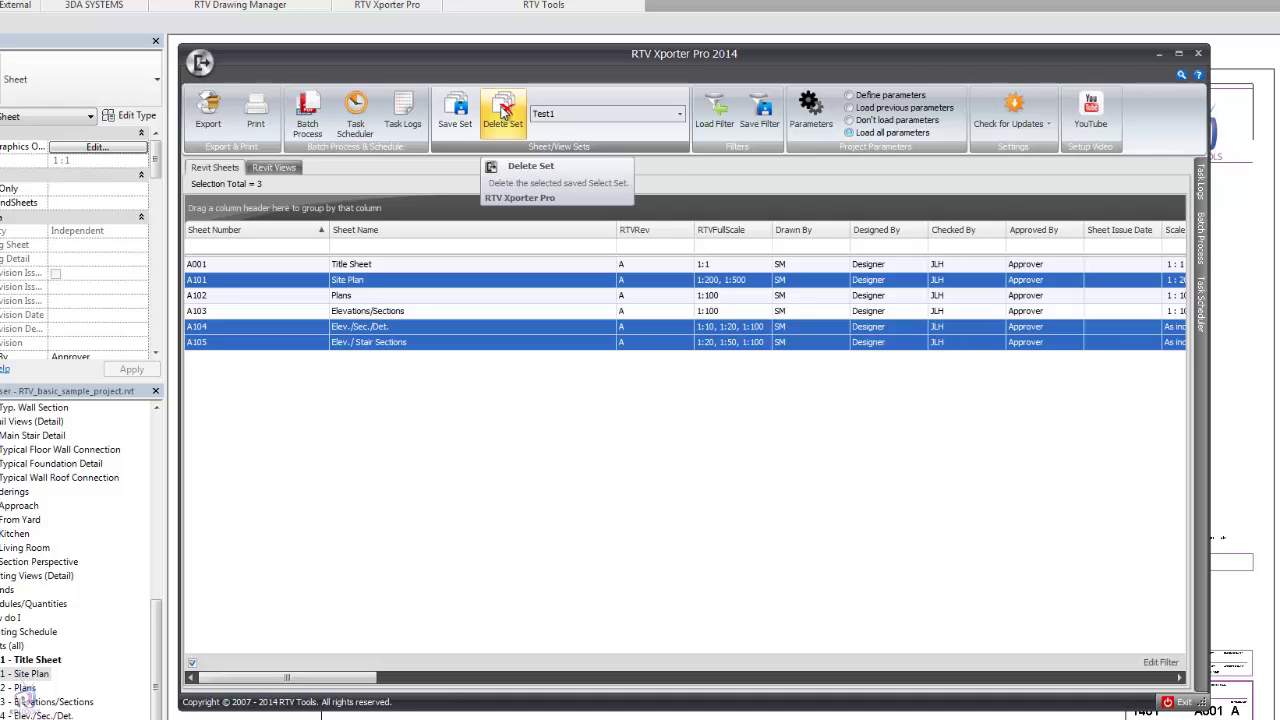
left_click(503, 110)
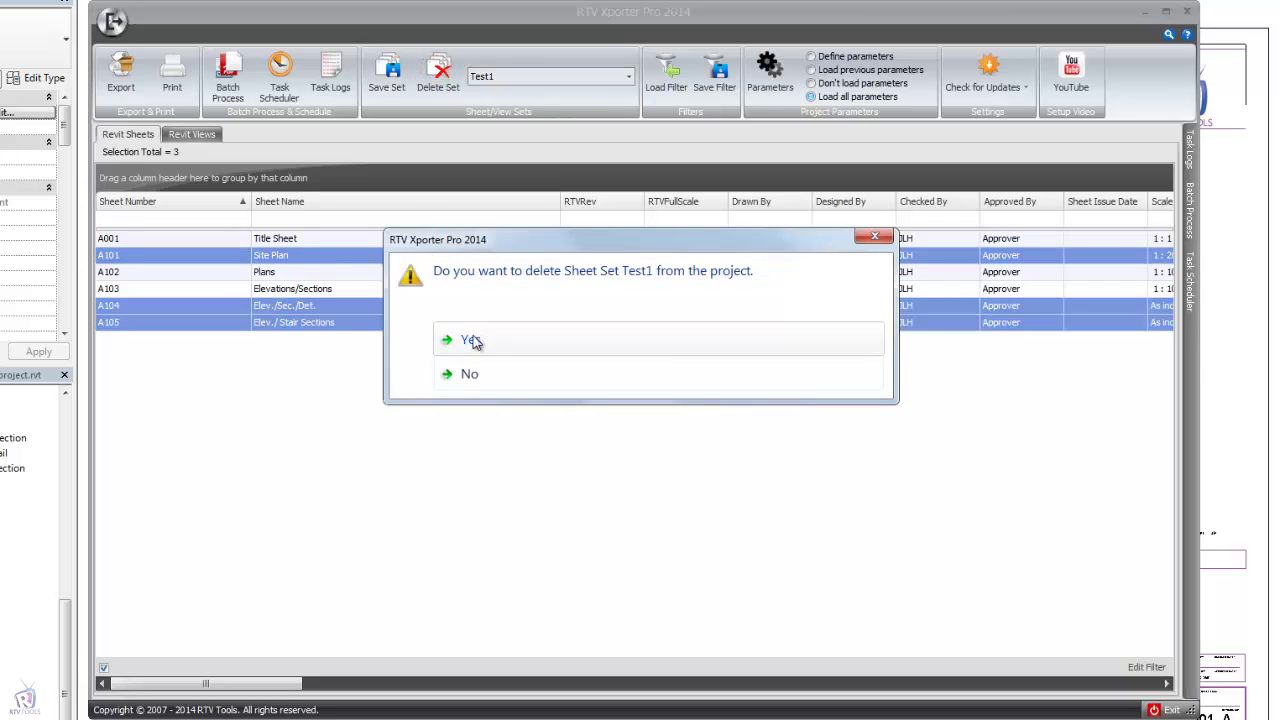
left_click(472, 341)
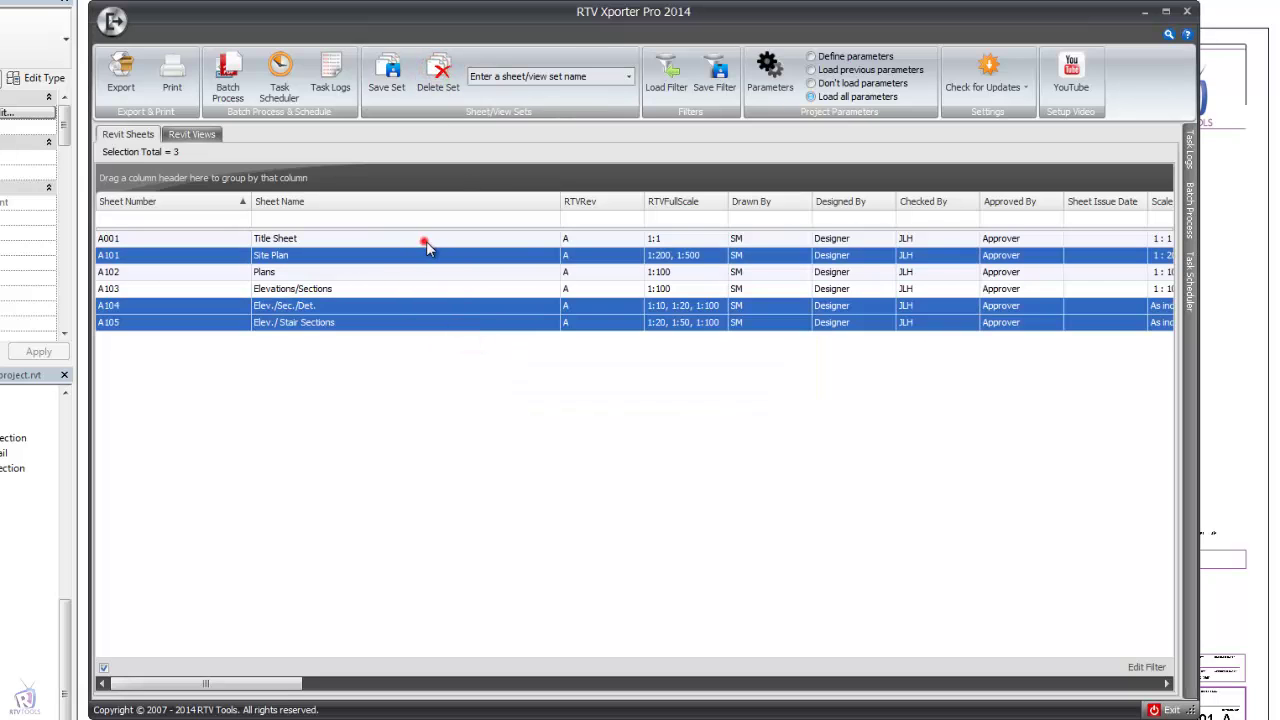
Select only the A001 Title Sheet, then recall Test Sheet Set's sheets
left_click(424, 240)
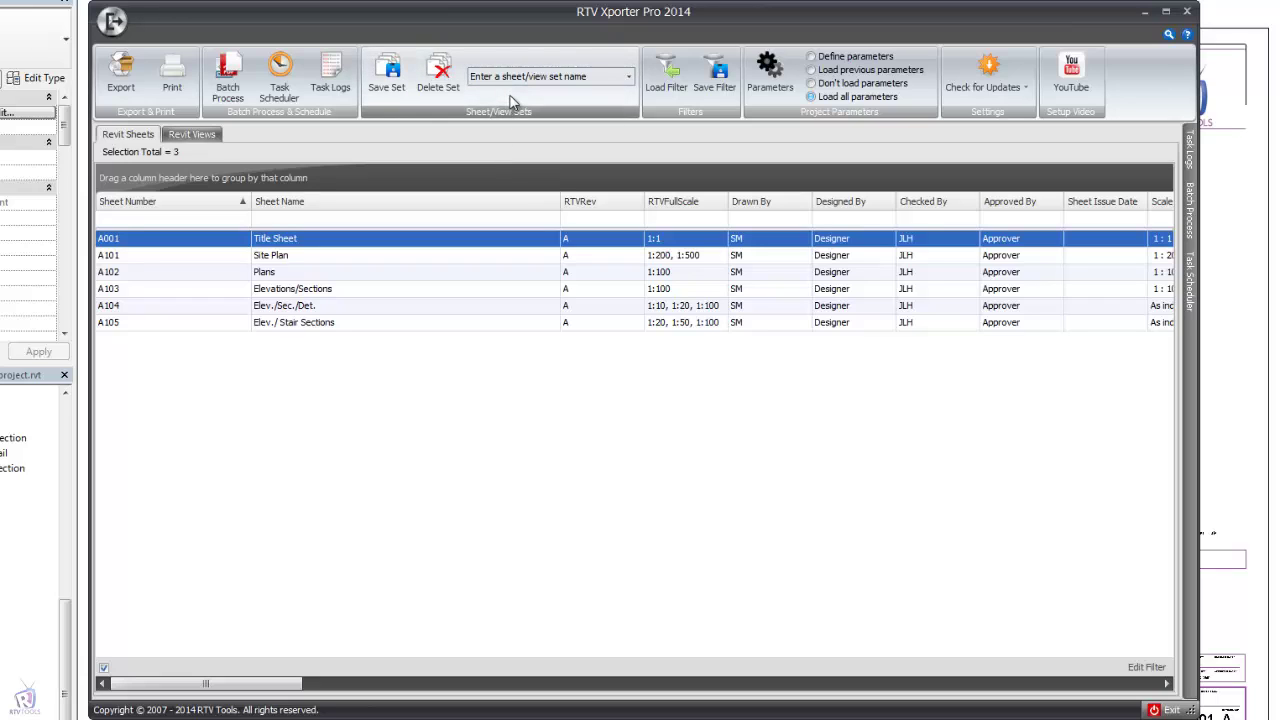
left_click(628, 77)
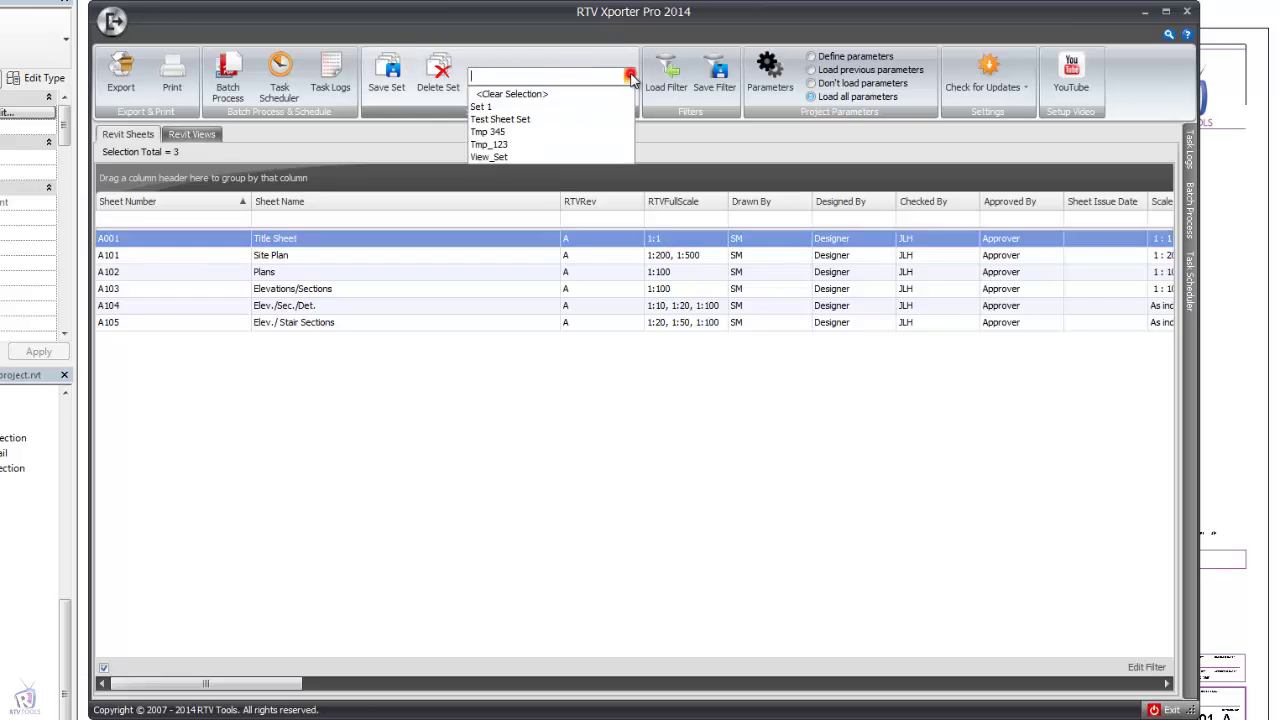
left_click(537, 120)
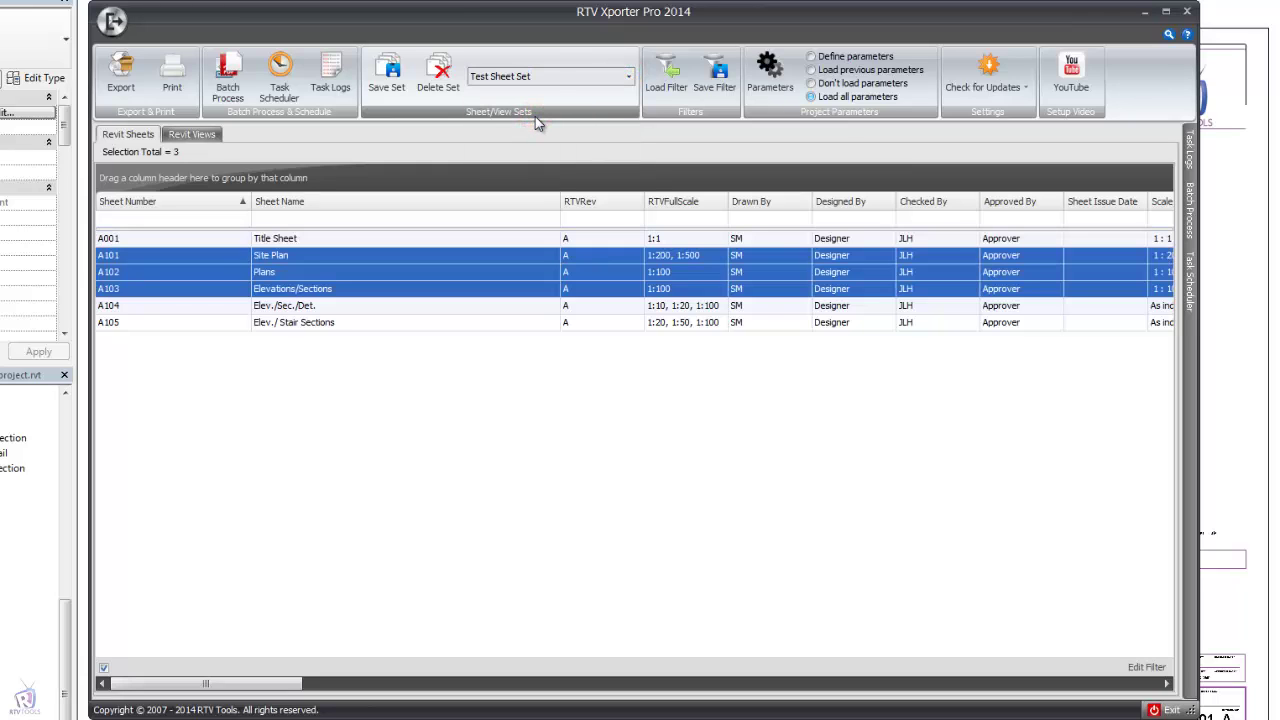
Recall the Tmp_123 set, then Set 1, then Test Sheet Set's A101–A103 again
left_click(629, 77)
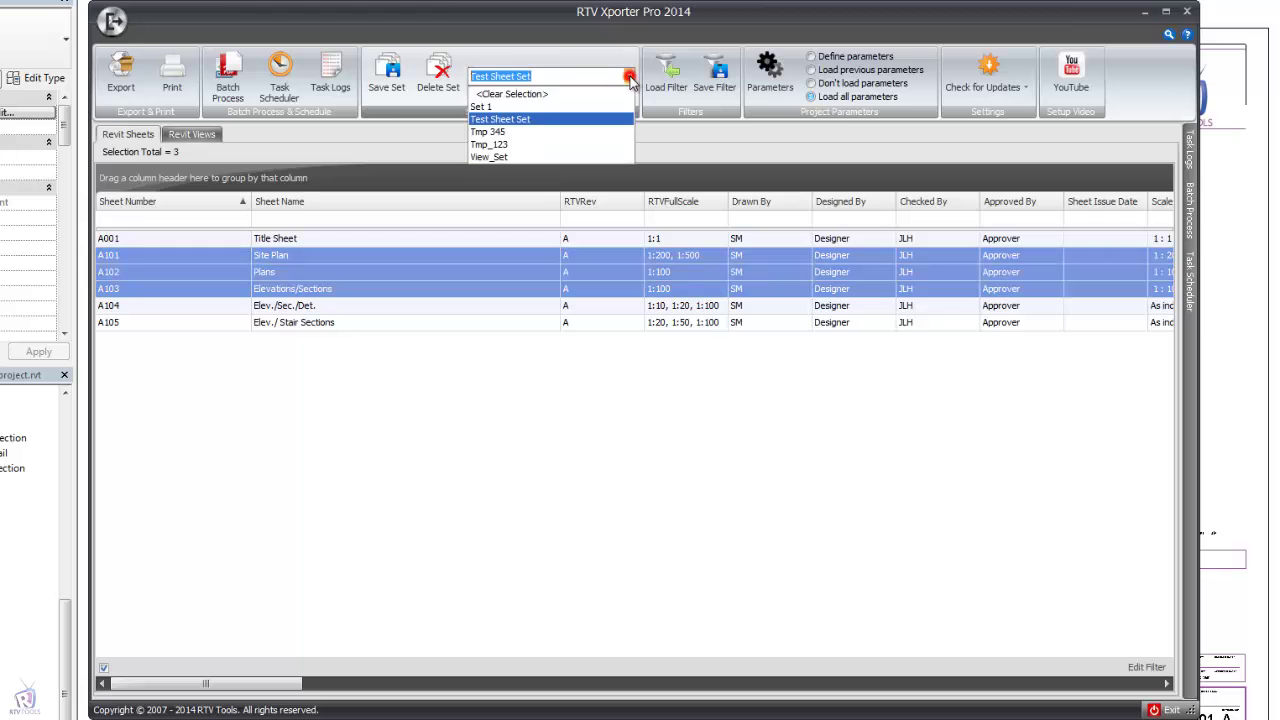
left_click(524, 145)
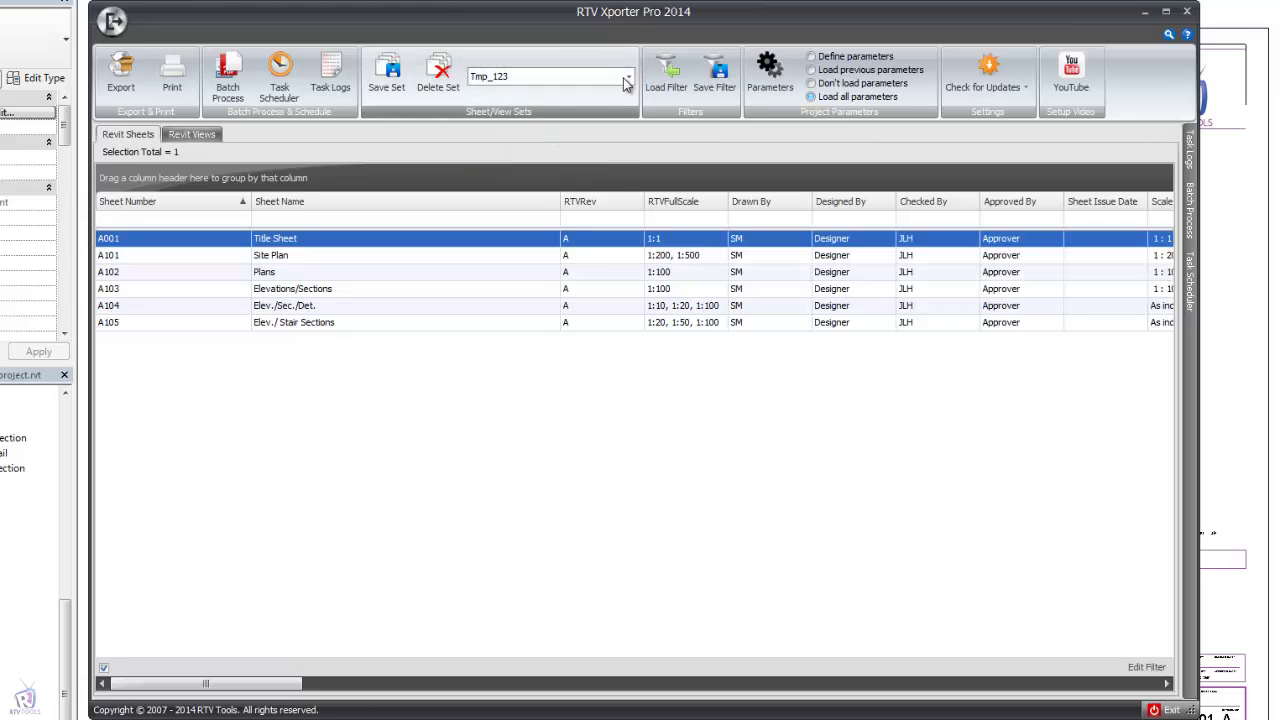
left_click(629, 77)
left_click(528, 109)
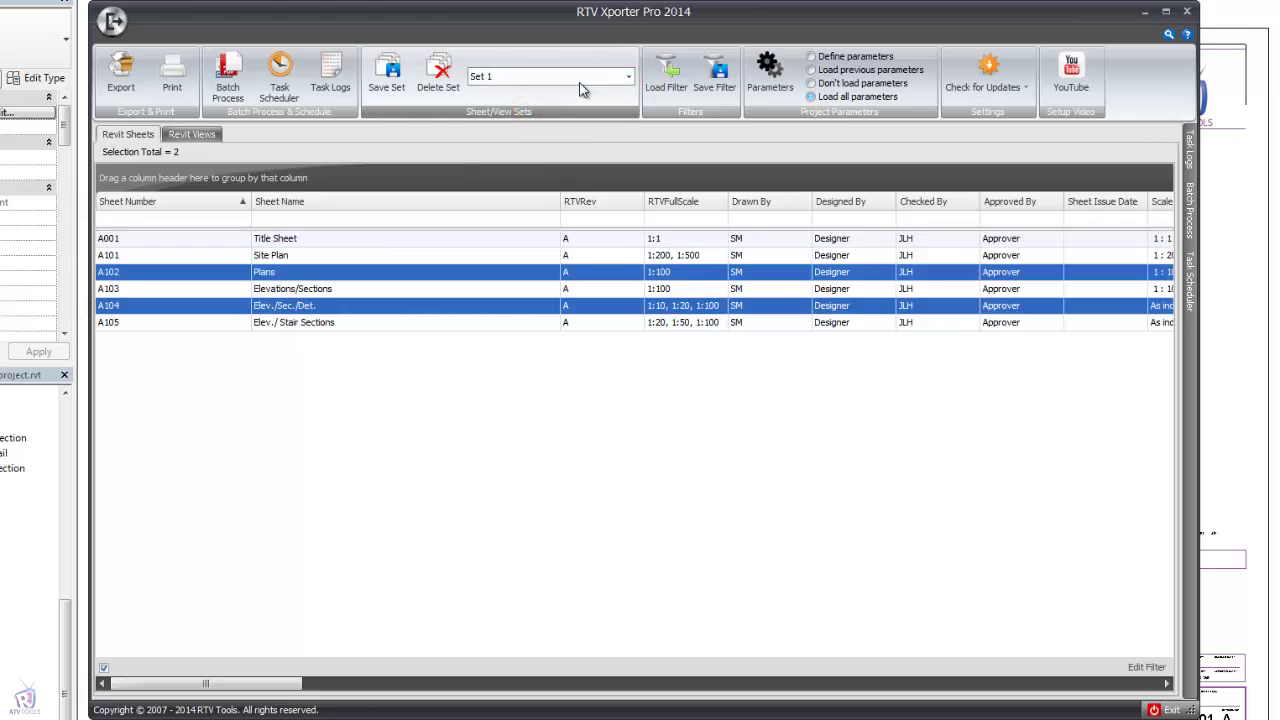
left_click(629, 77)
left_click(575, 120)
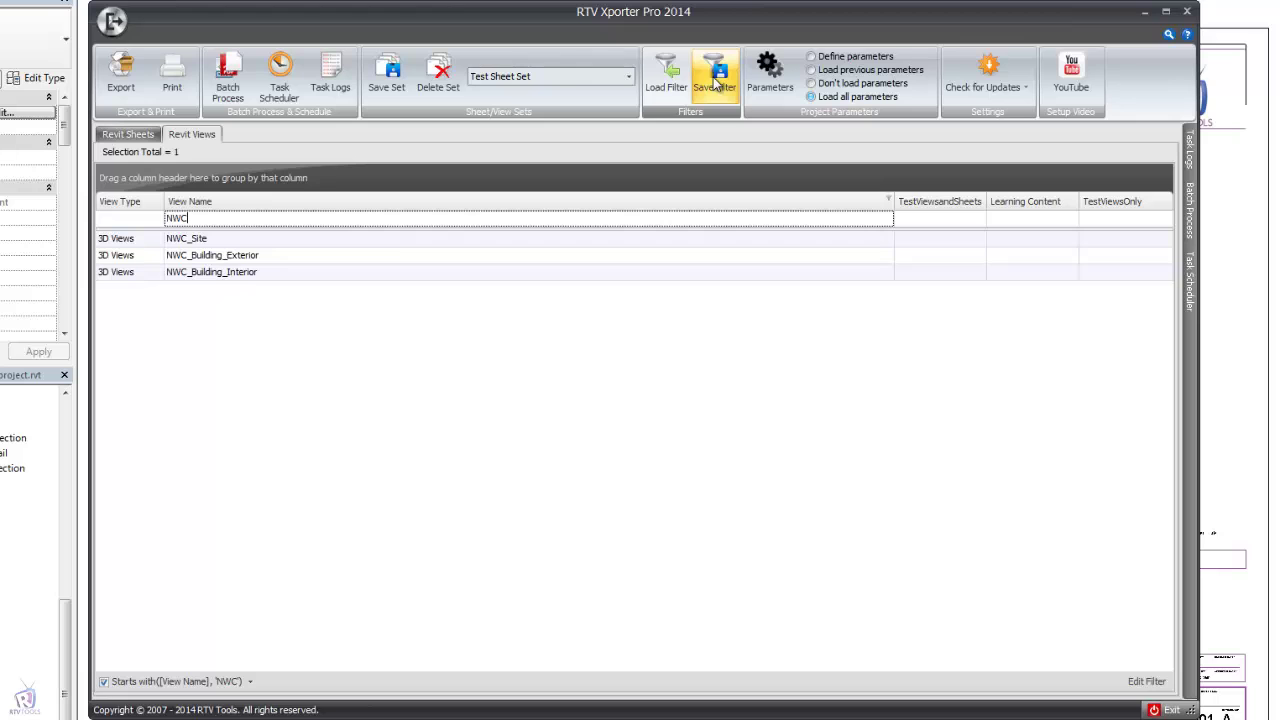
Save the current NWC view filter to a file named NWC Filter
left_click(716, 85)
type("NWC")
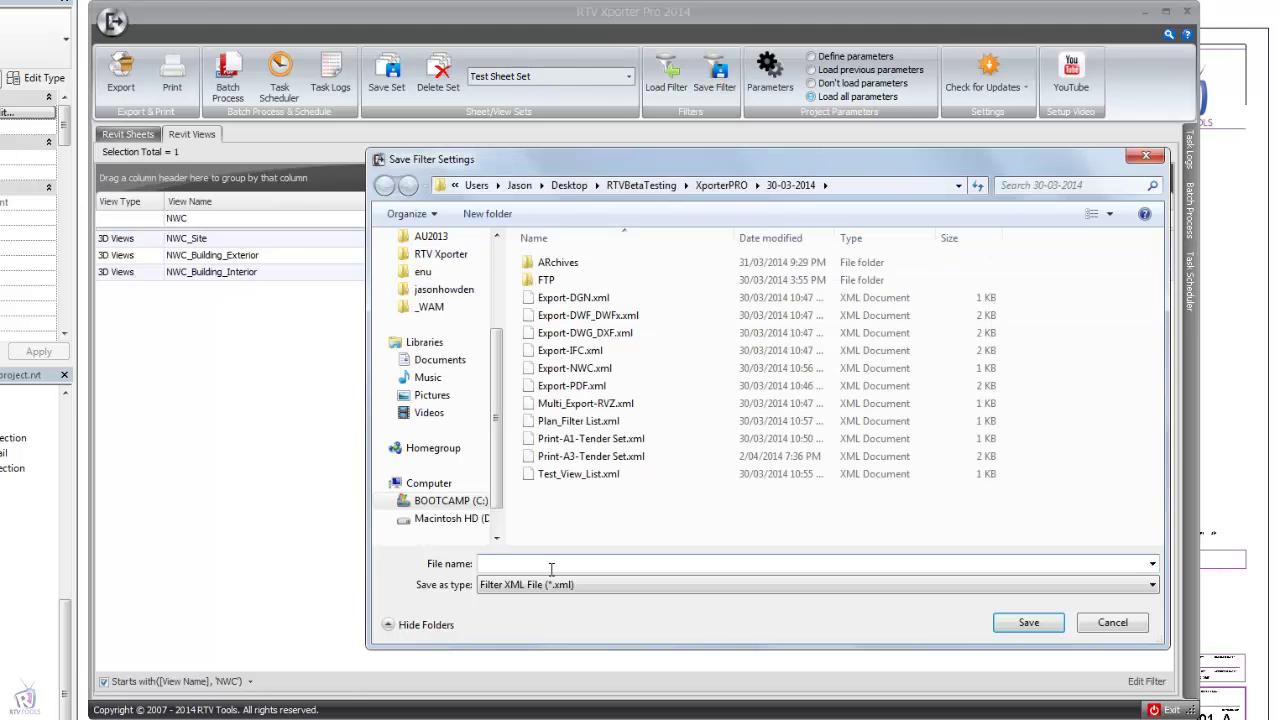
type(" Filter")
left_click(1030, 623)
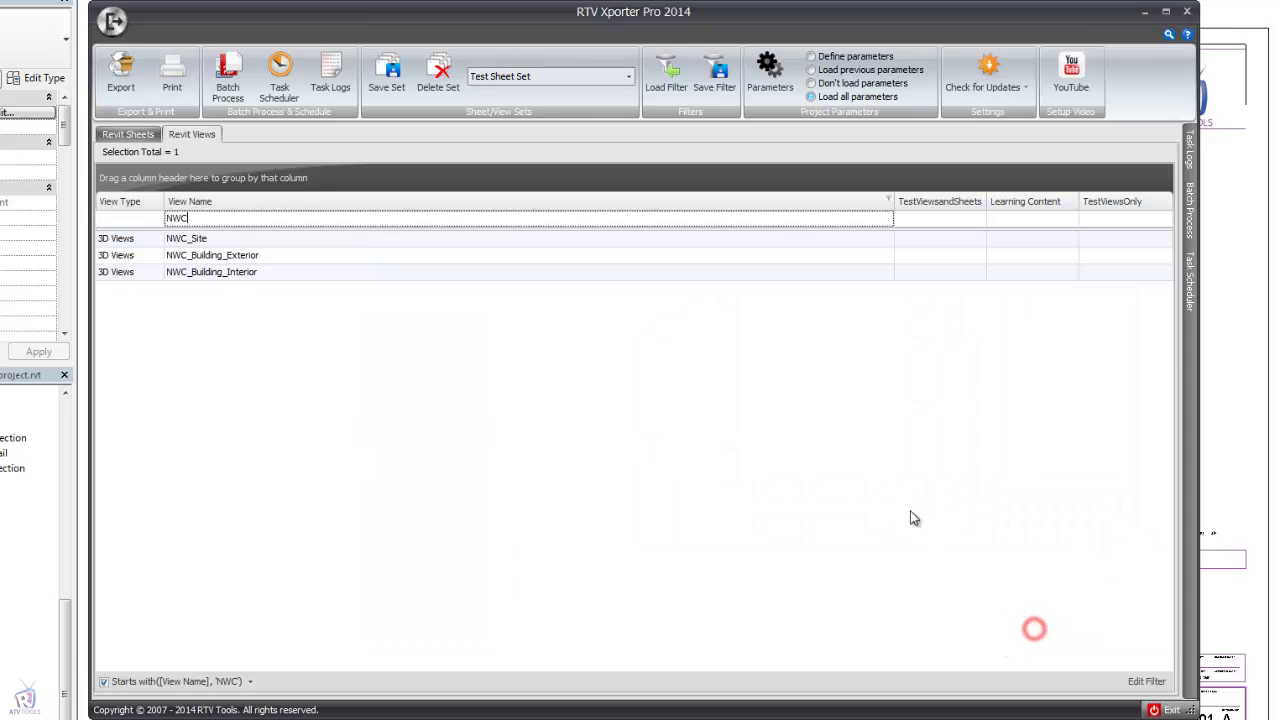
Clear NWC from the View Name filter, then reload NWC Filter.xml to restore it
double_click(216, 222)
key("Delete")
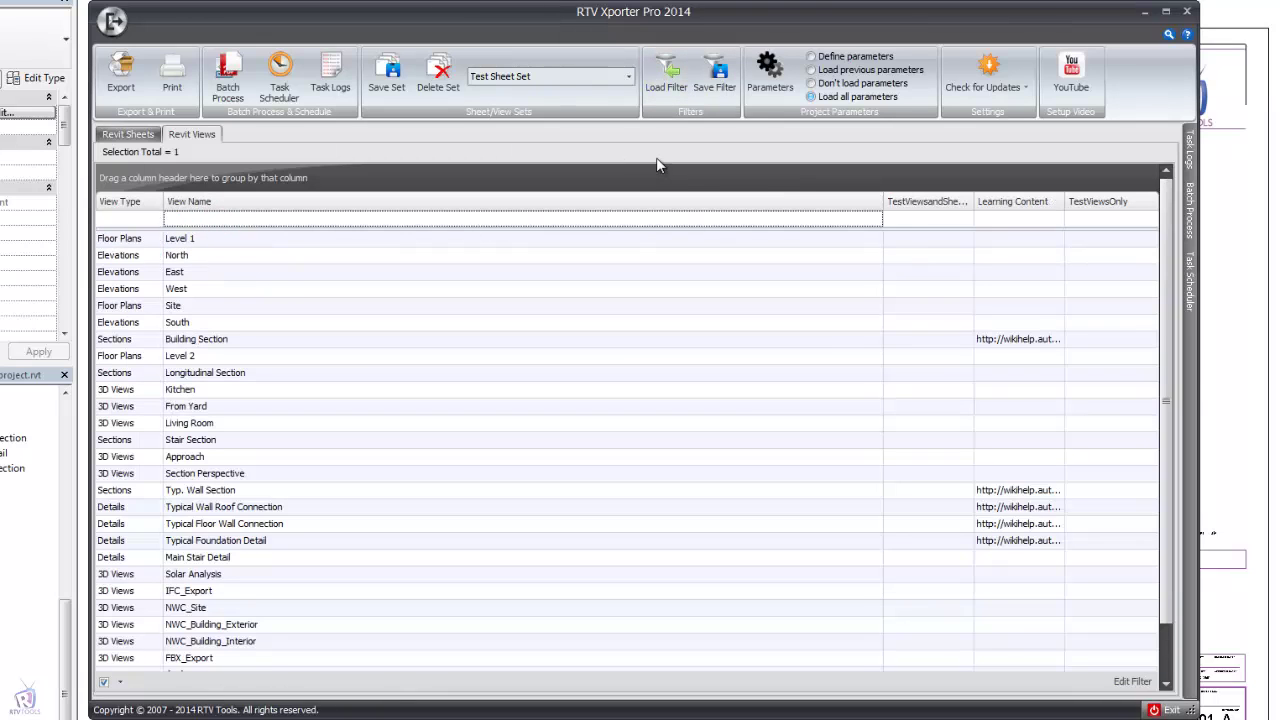
left_click(663, 83)
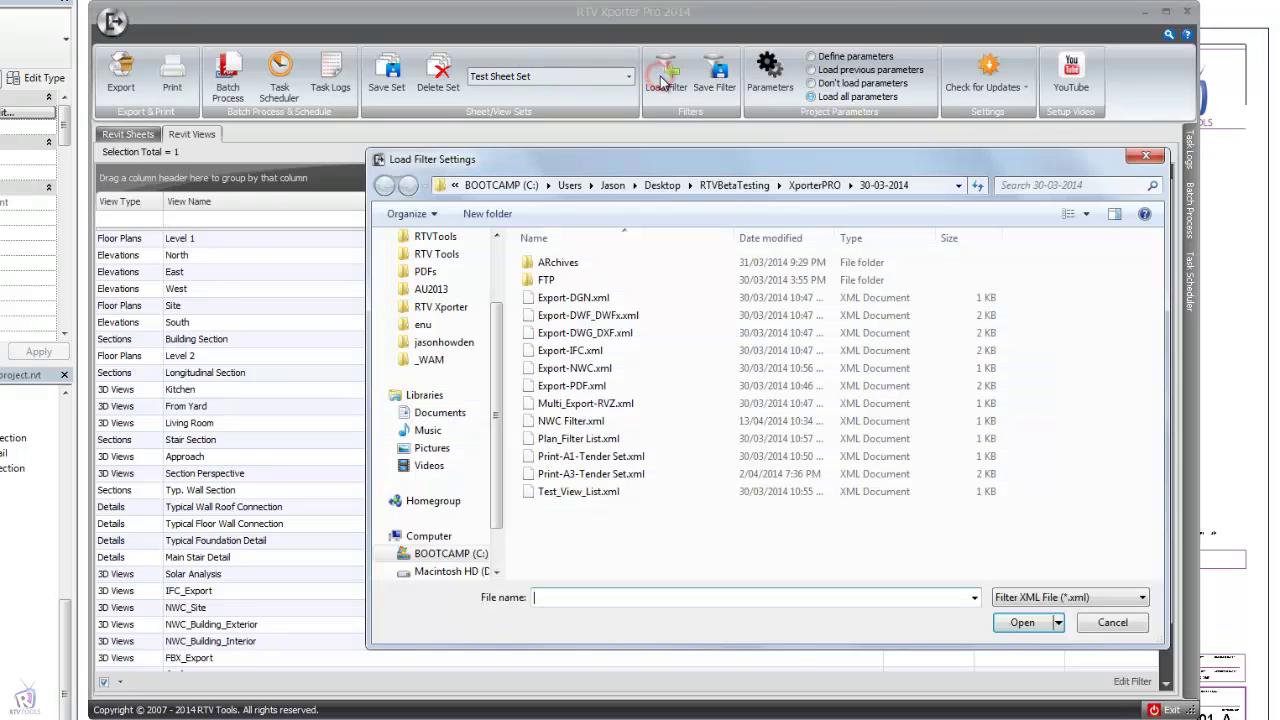
left_click(585, 421)
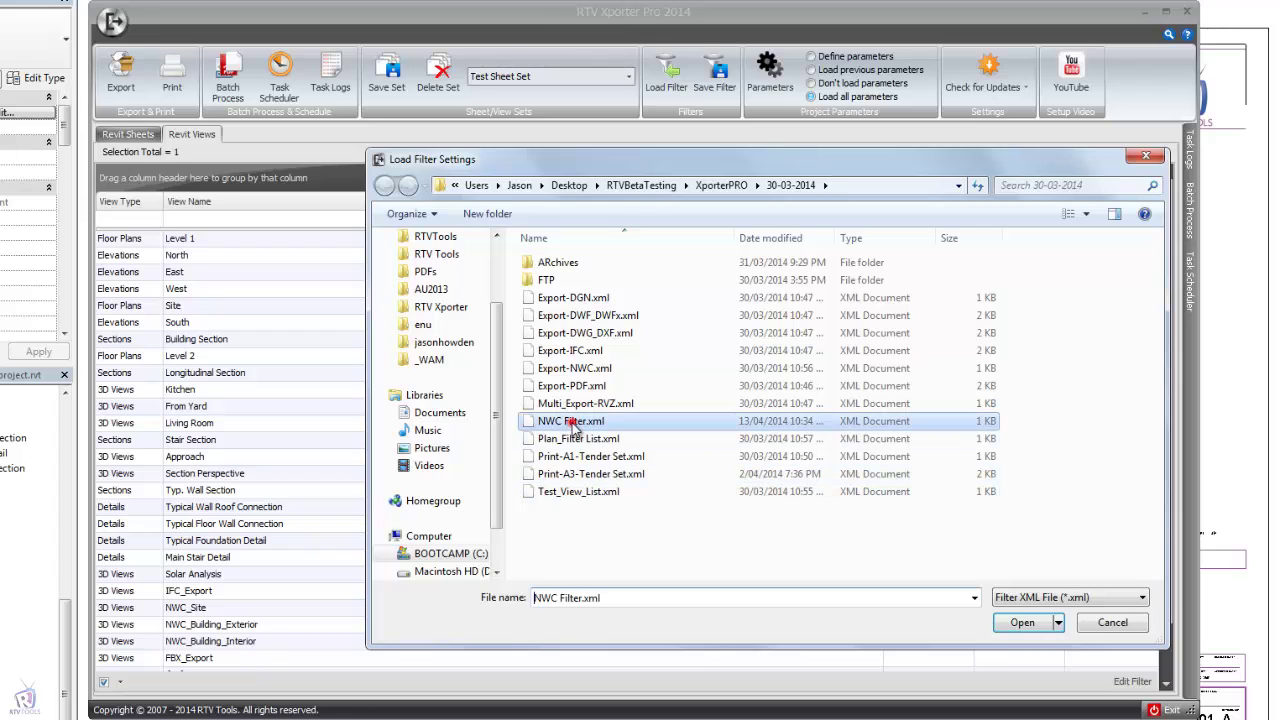
left_click(1022, 624)
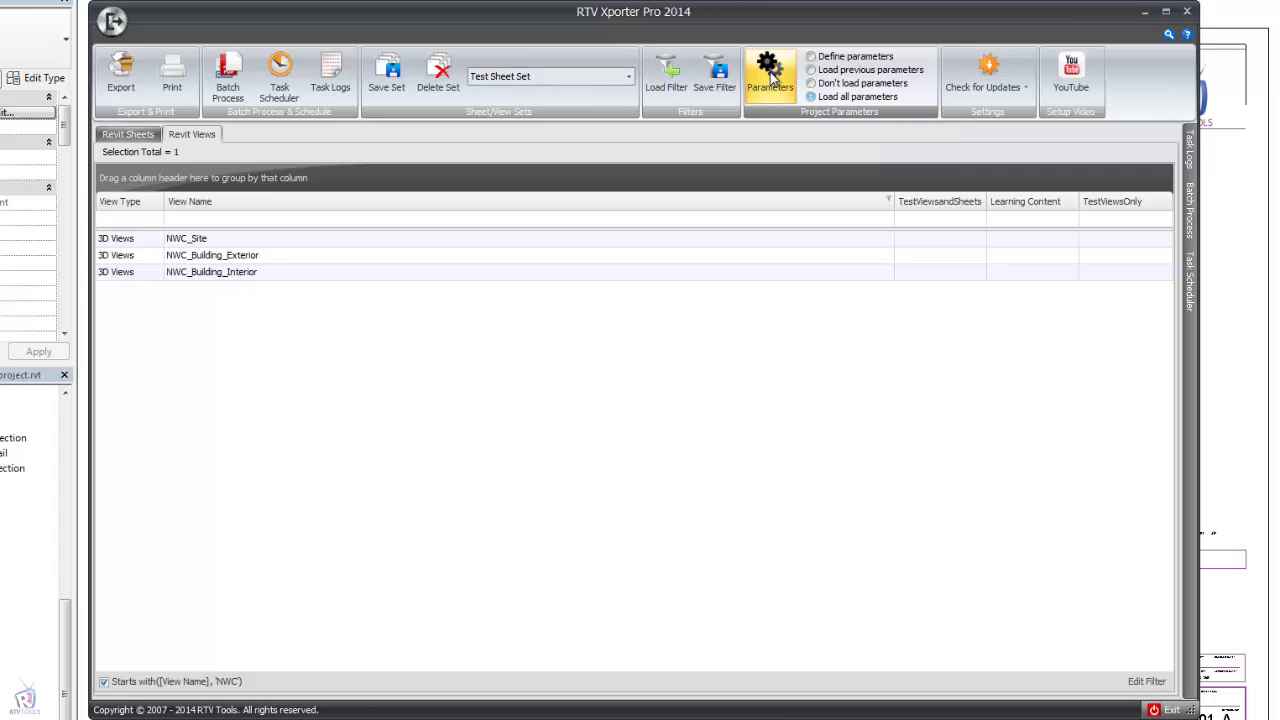
Tick RTVDesign Date, RTVDesign Scheme, RTVDiscipline and RTVDesigned By sheet parameters, then apply
left_click(770, 75)
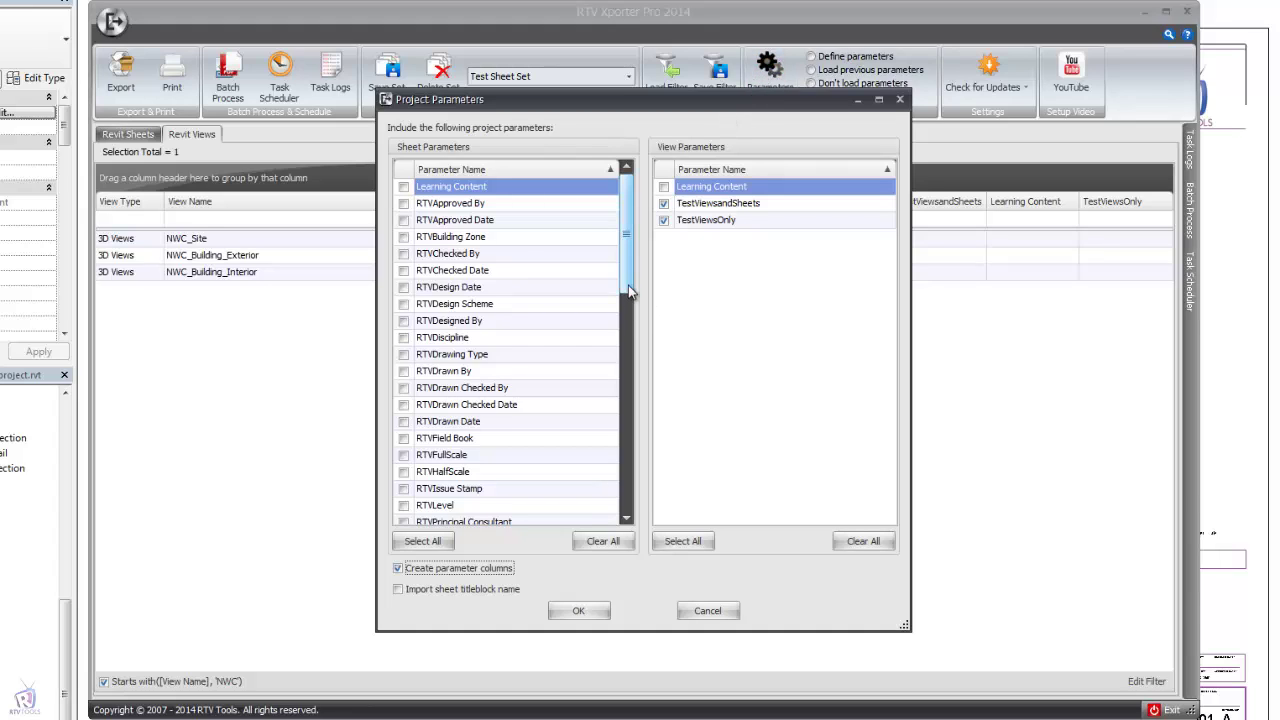
left_click_drag(628, 285, 648, 519)
left_click_drag(627, 470, 633, 259)
left_click(403, 287)
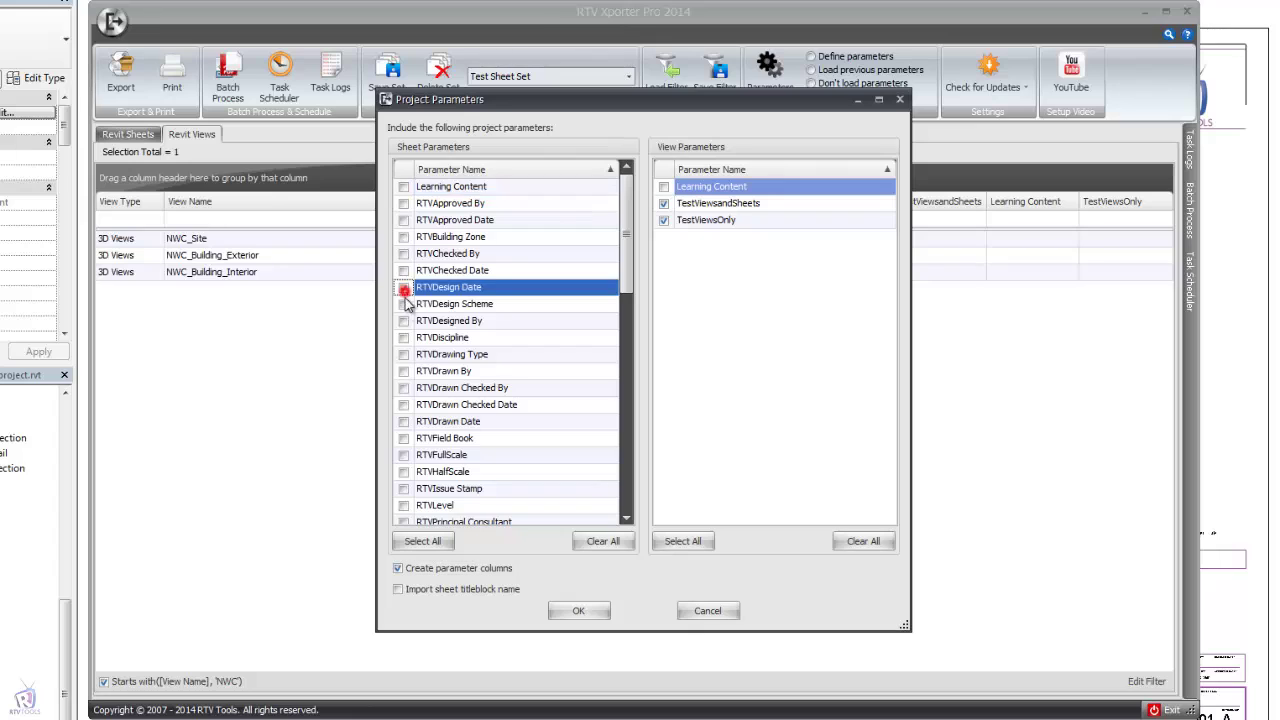
left_click(403, 304)
left_click(403, 337)
left_click(403, 320)
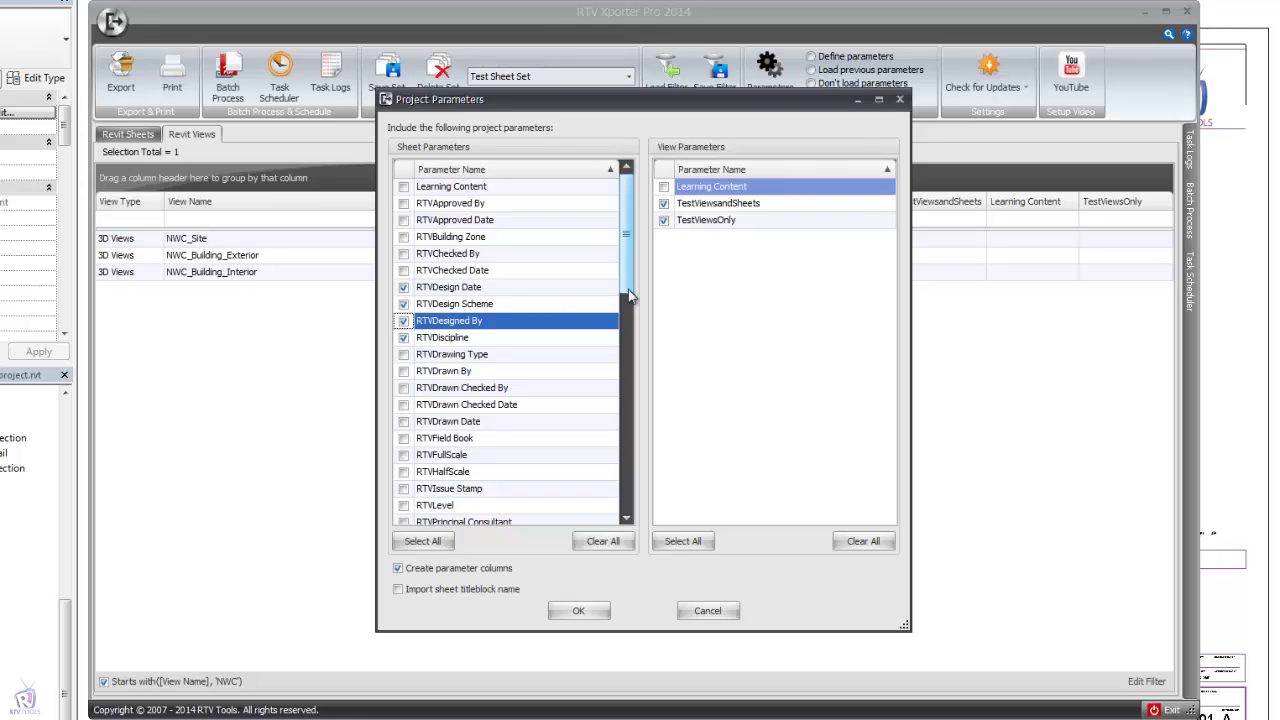
left_click(578, 610)
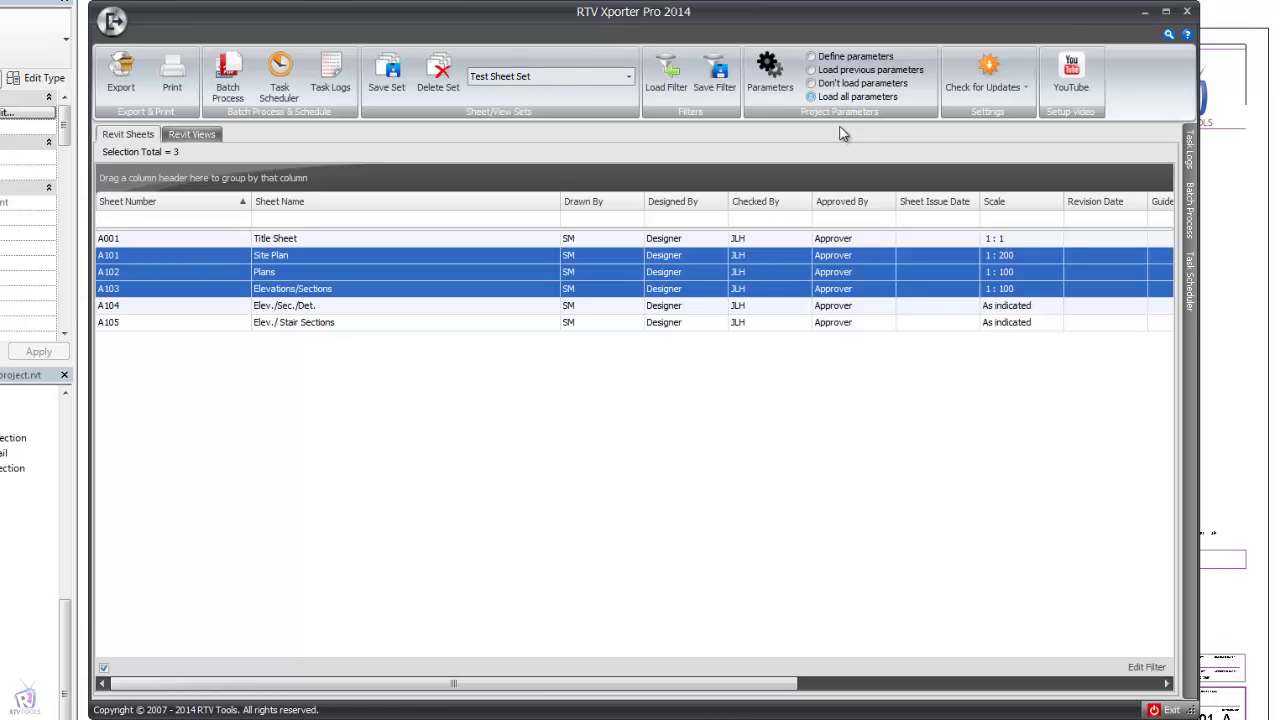
mouse_move(838, 102)
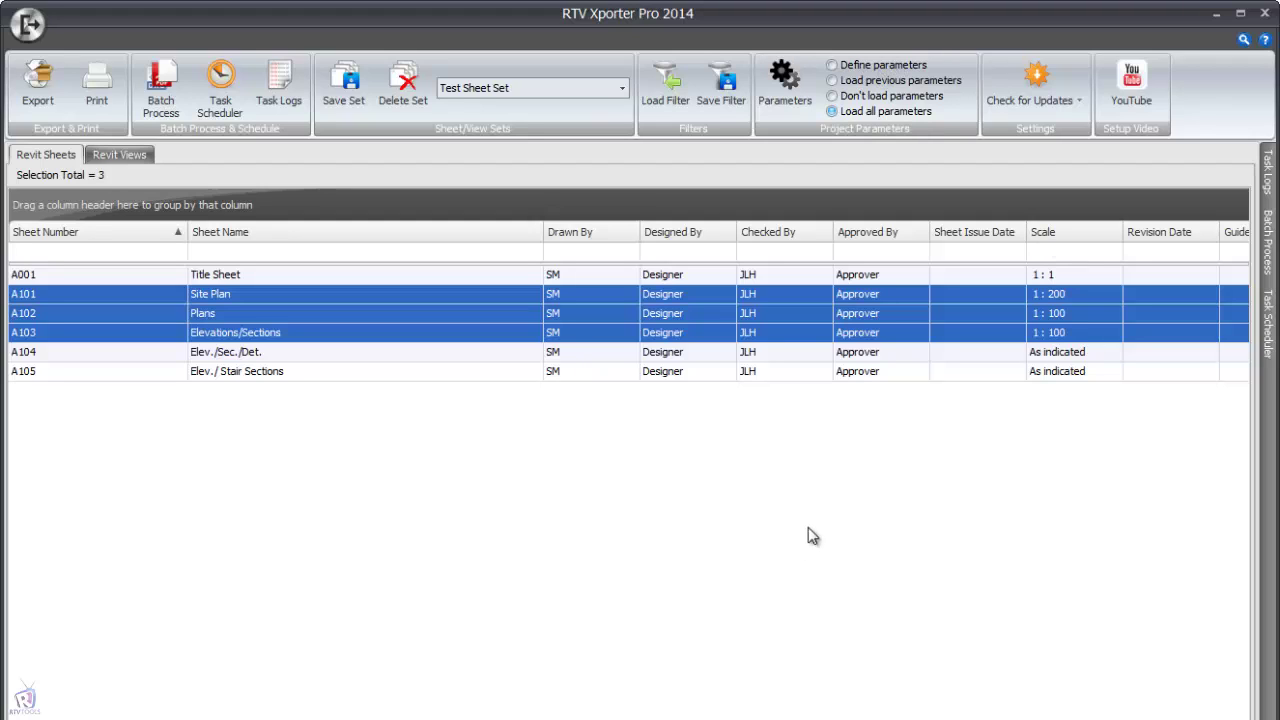
left_click(1046, 108)
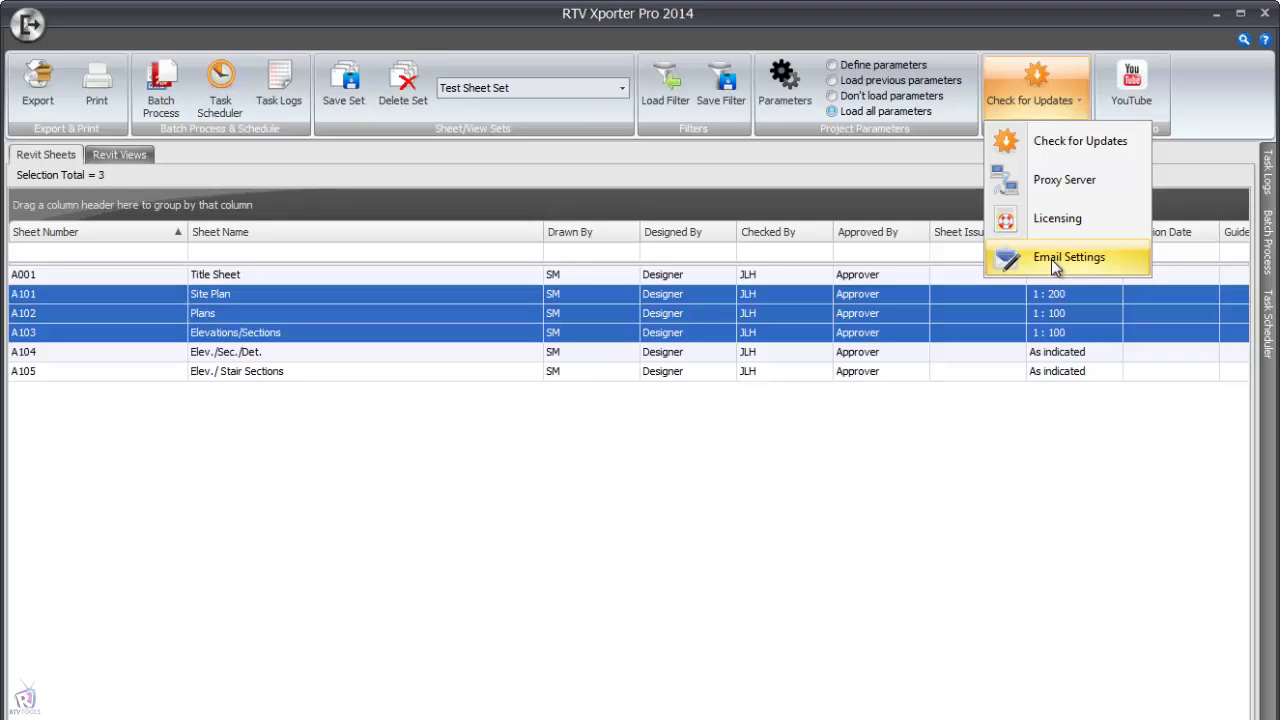
left_click(1209, 114)
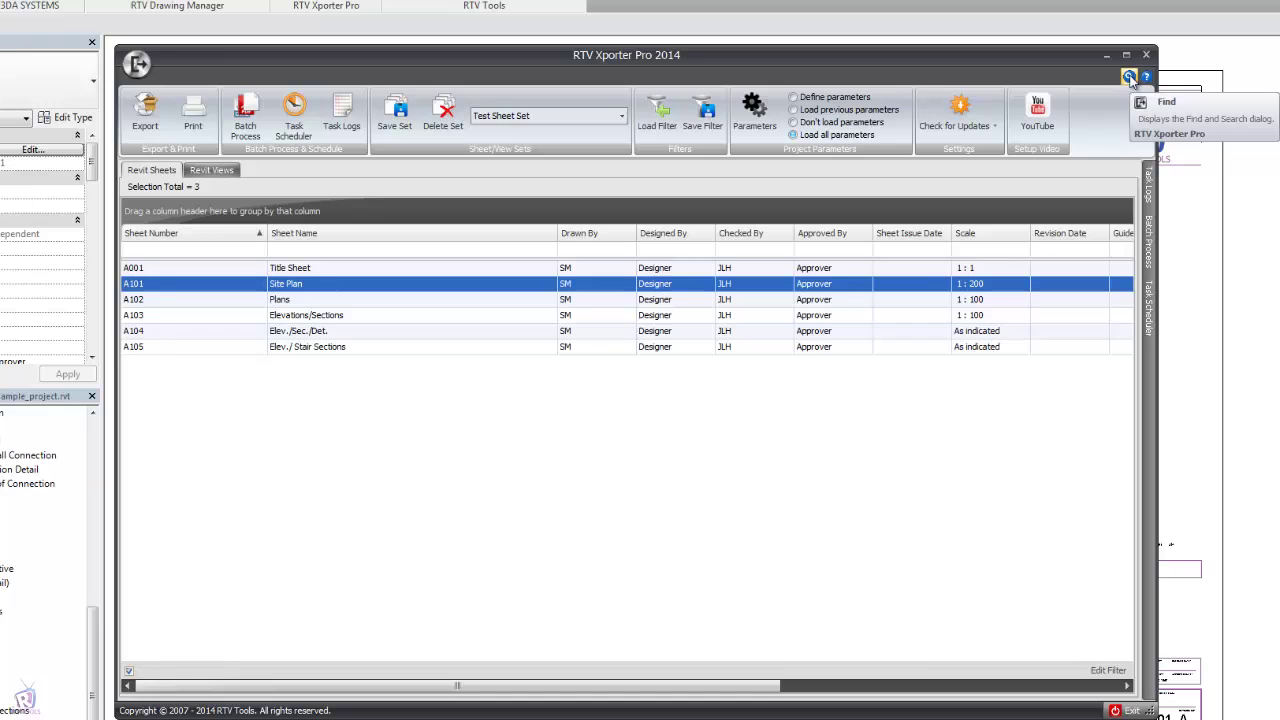
left_click(1129, 77)
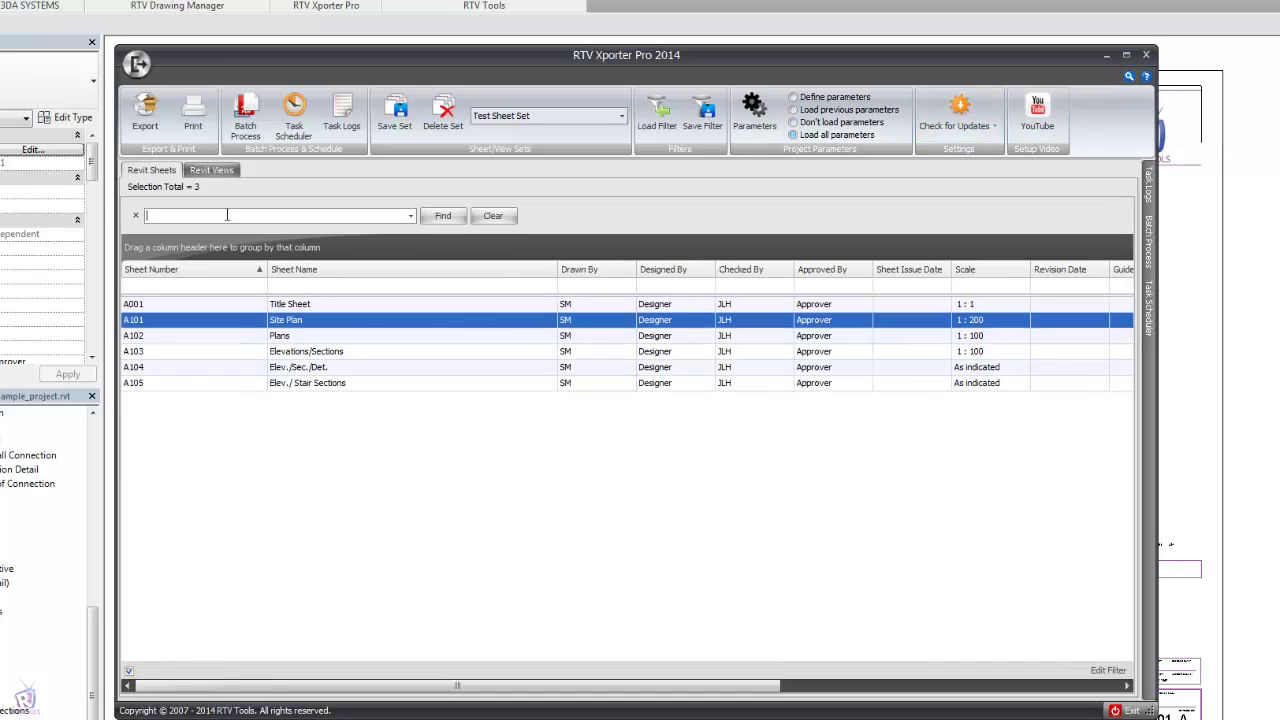
left_click(227, 215)
type("SITE")
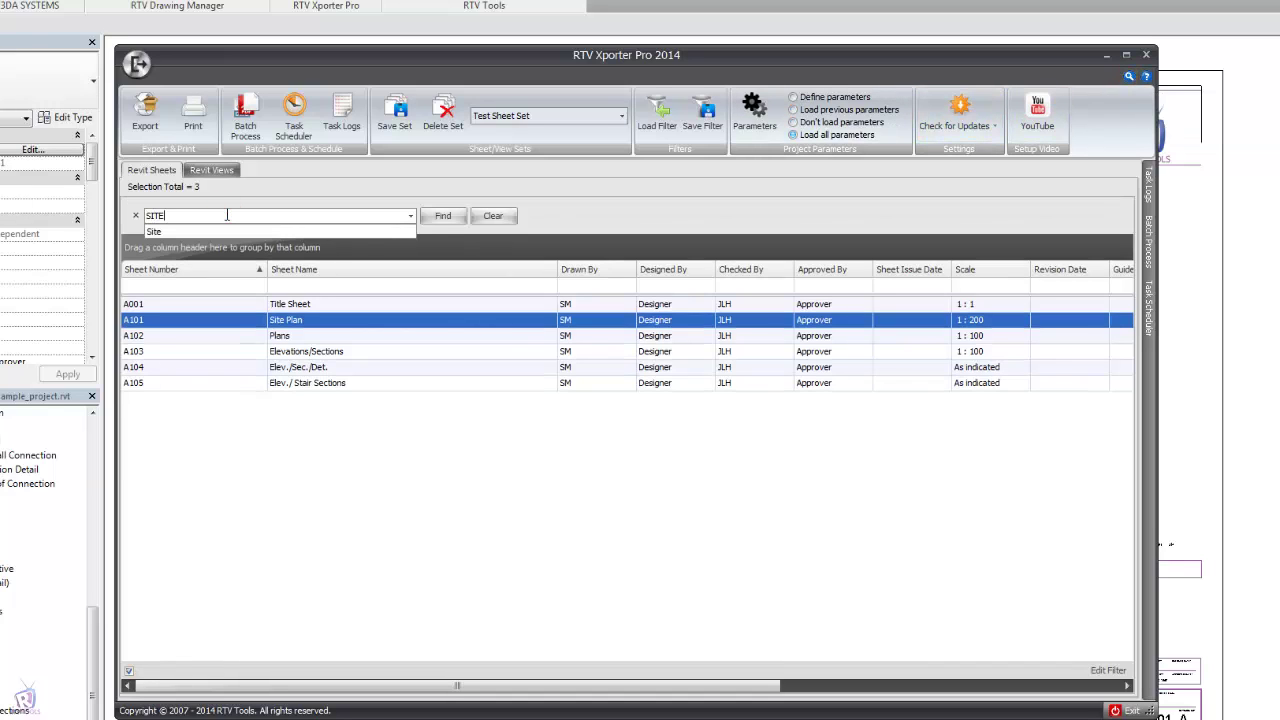
left_click(445, 217)
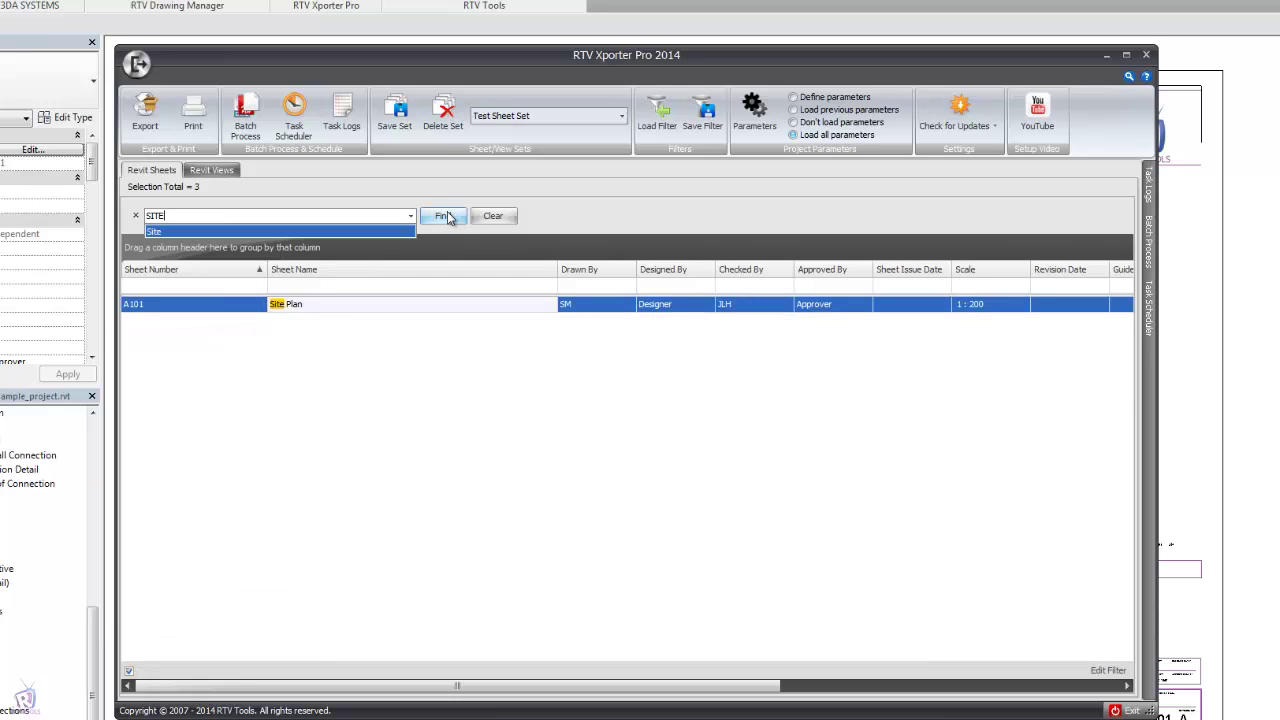
left_click(446, 217)
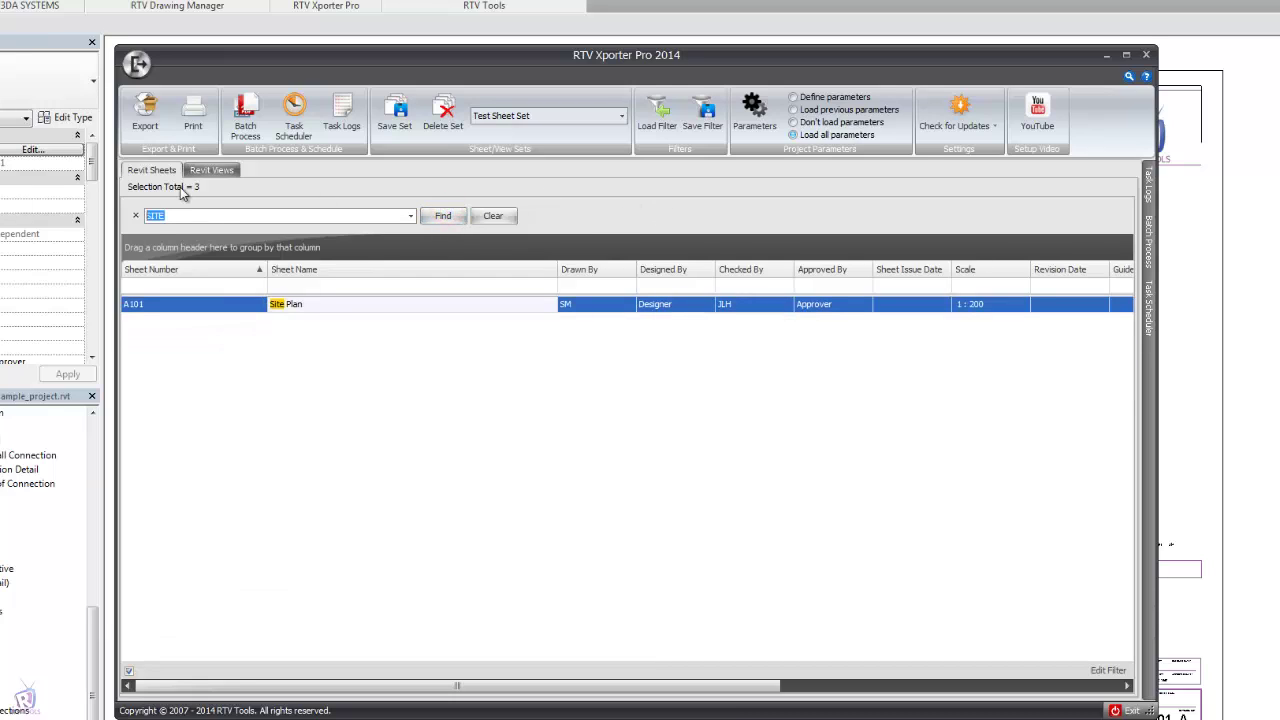
left_click(135, 215)
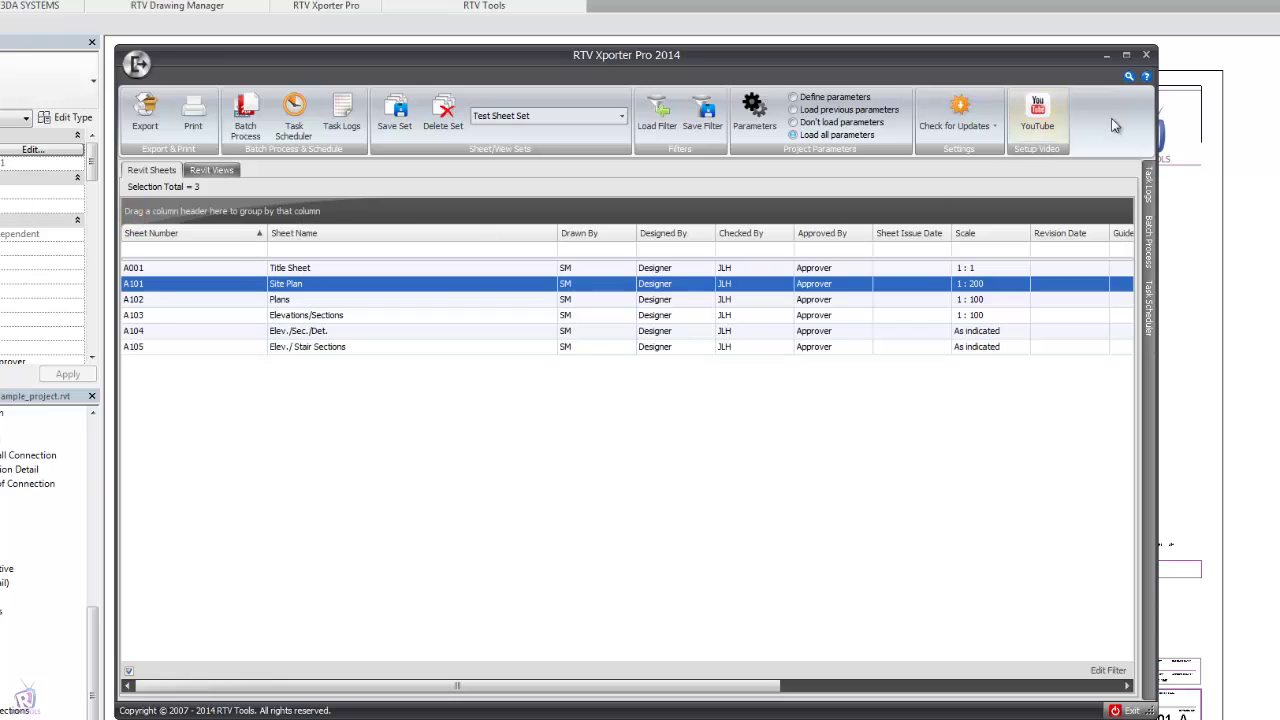
left_click(1147, 78)
left_click(1148, 80)
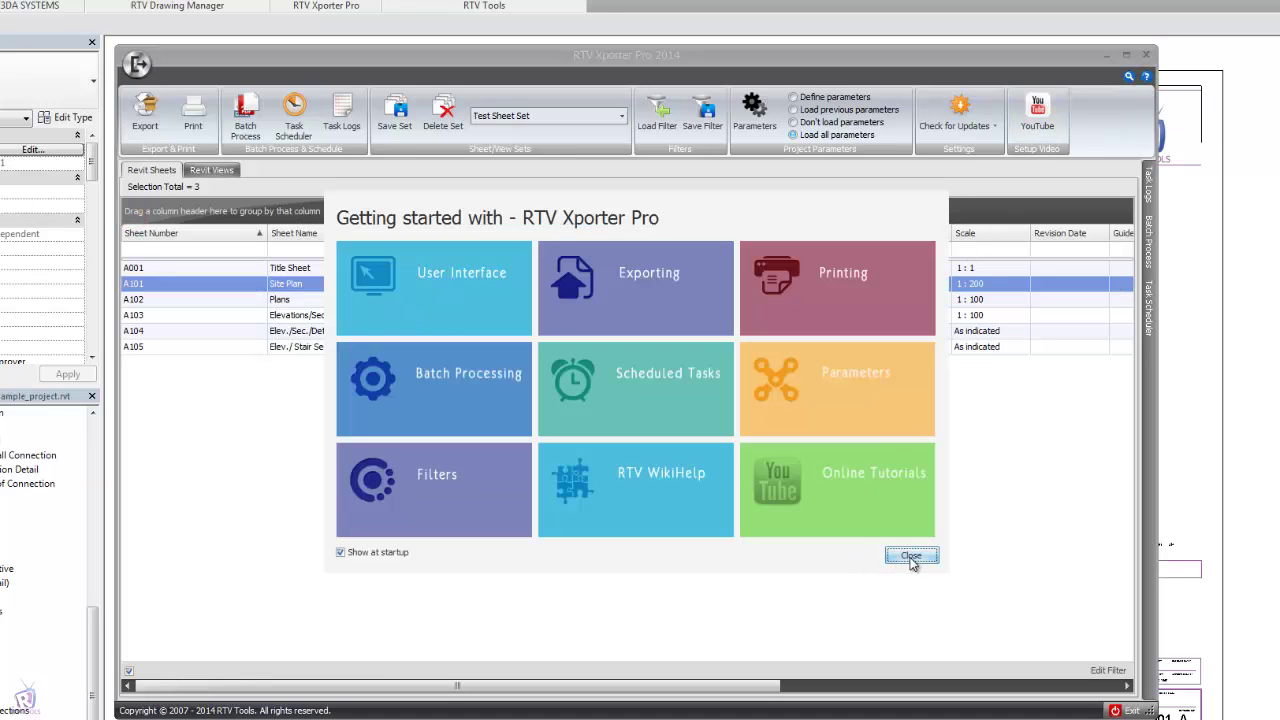
left_click(911, 557)
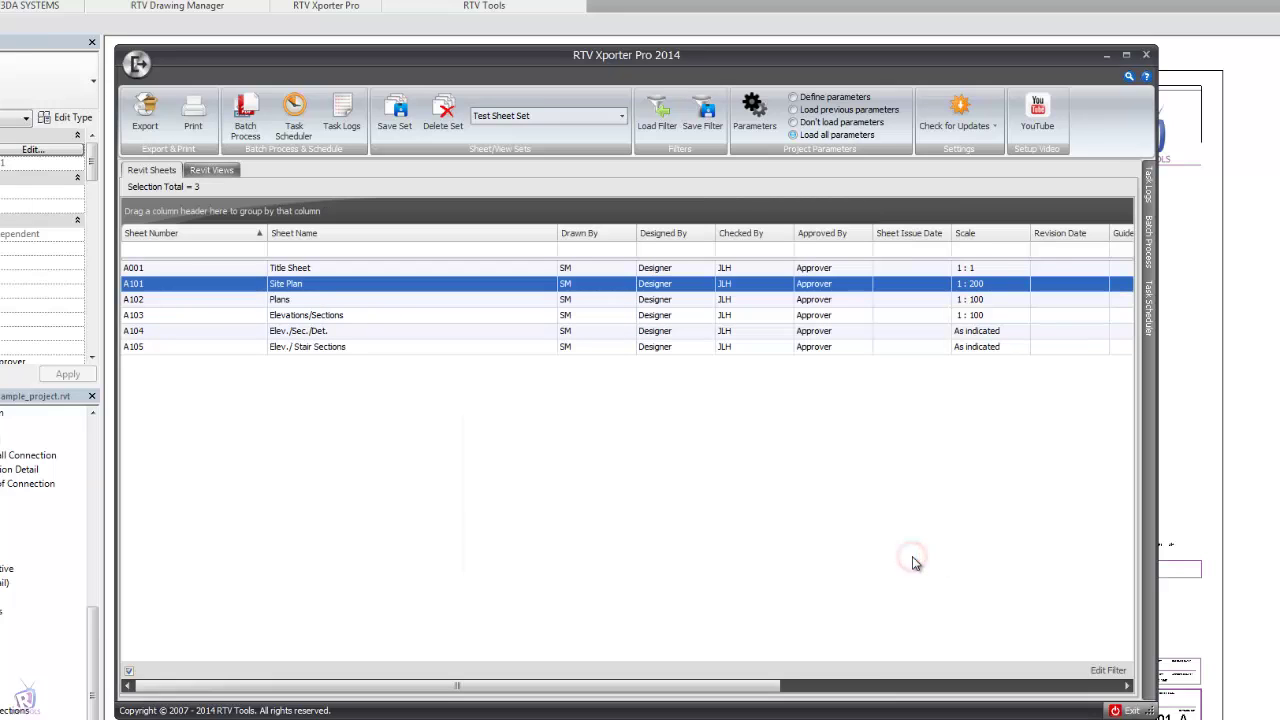